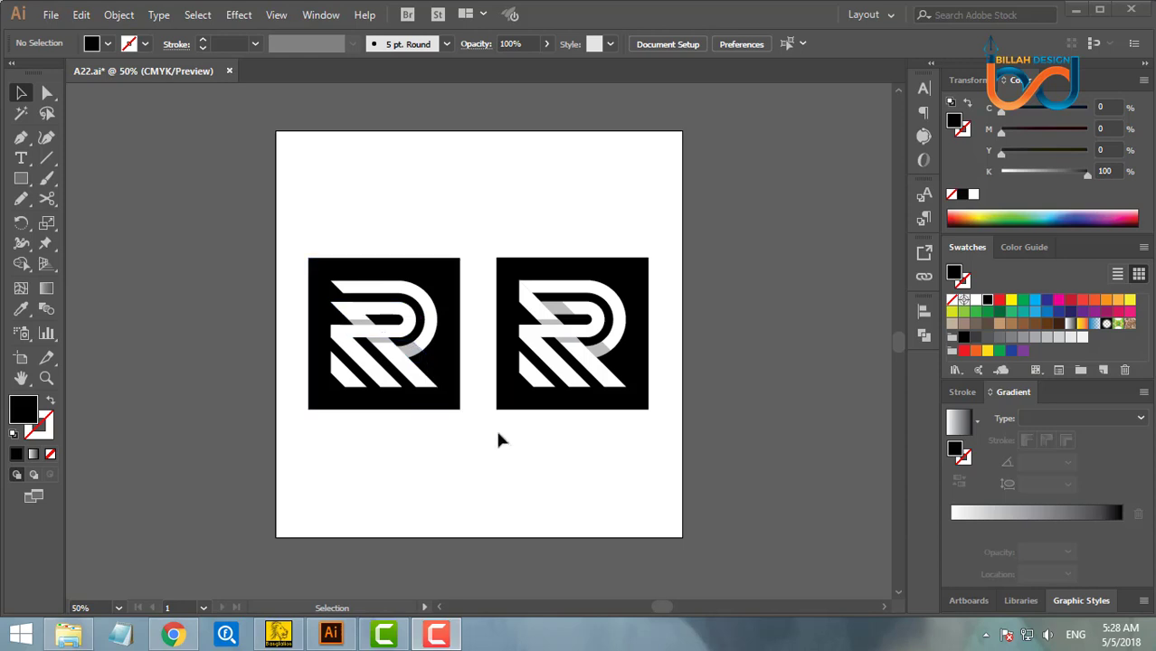
Move both R logo tiles onto the pasteboard left of the artboard, stacked vertically, then deselect.
drag(438, 329, 233, 206)
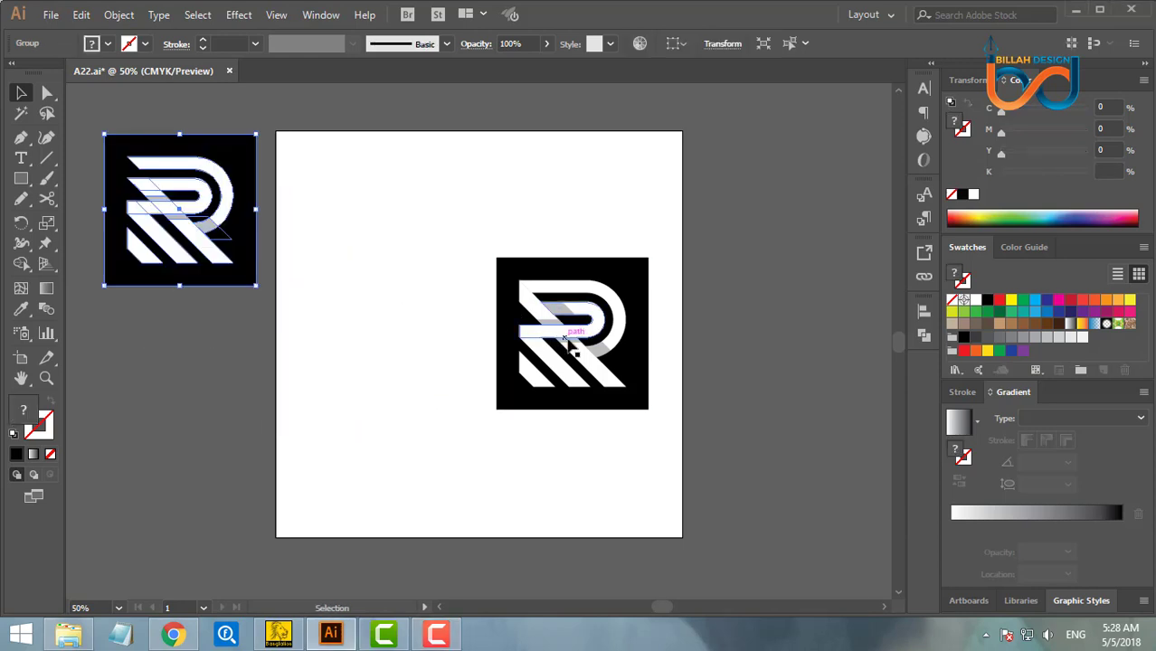
drag(566, 340, 177, 381)
click(416, 365)
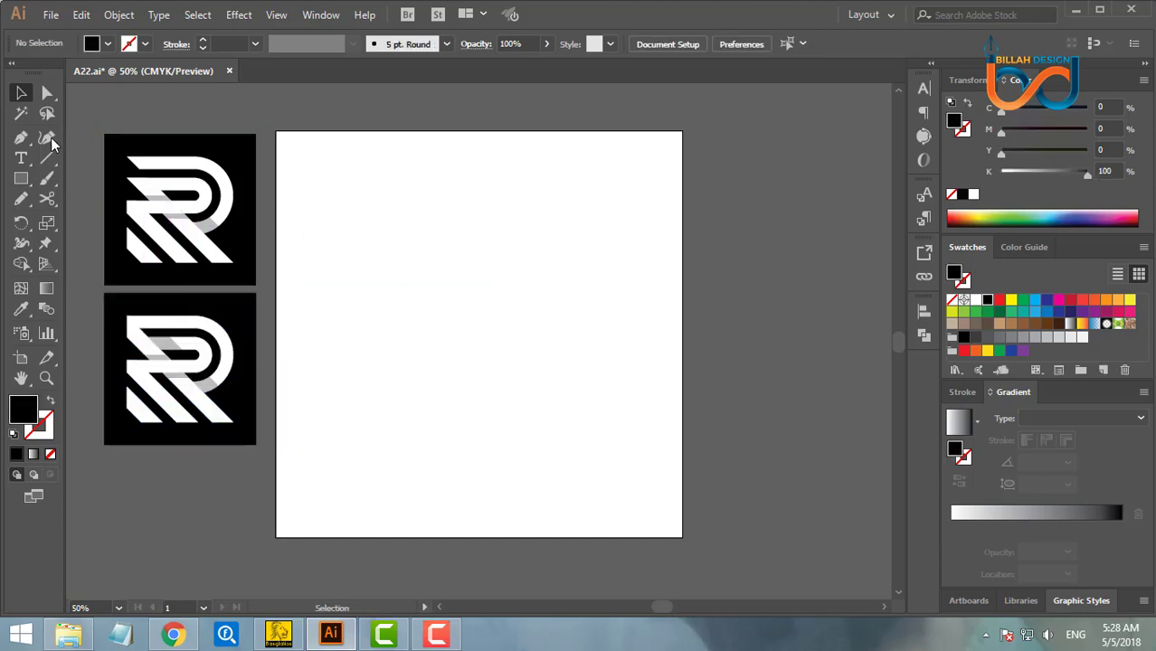
Create a 50 × 50 pt square with the Rectangle tool.
click(21, 178)
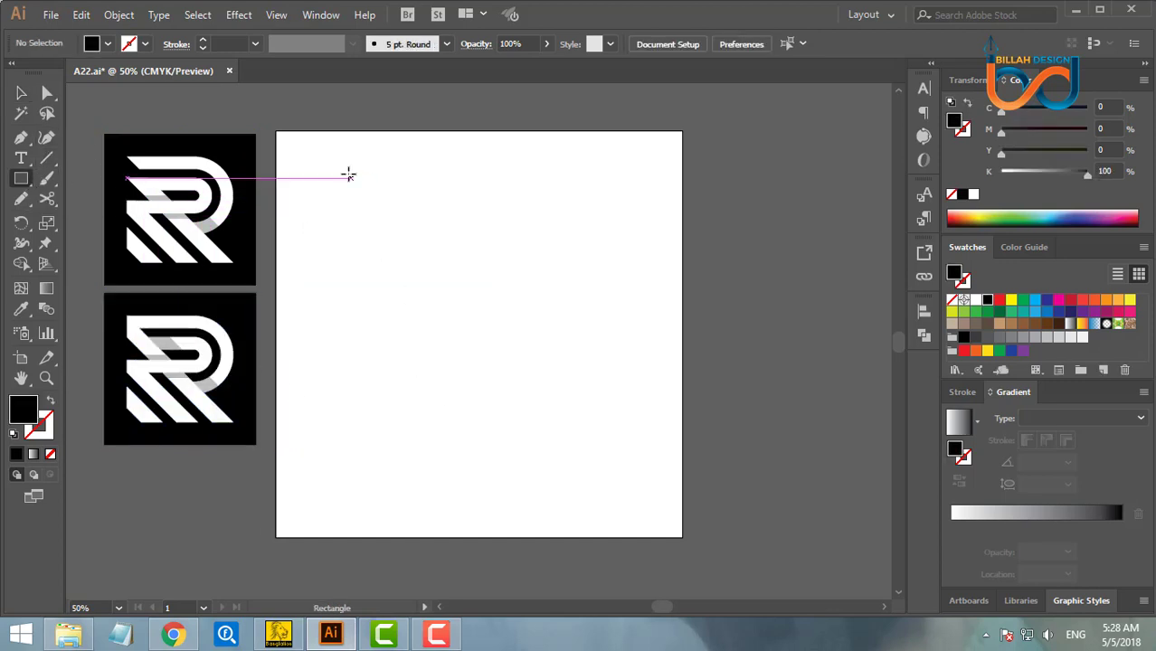
click(348, 173)
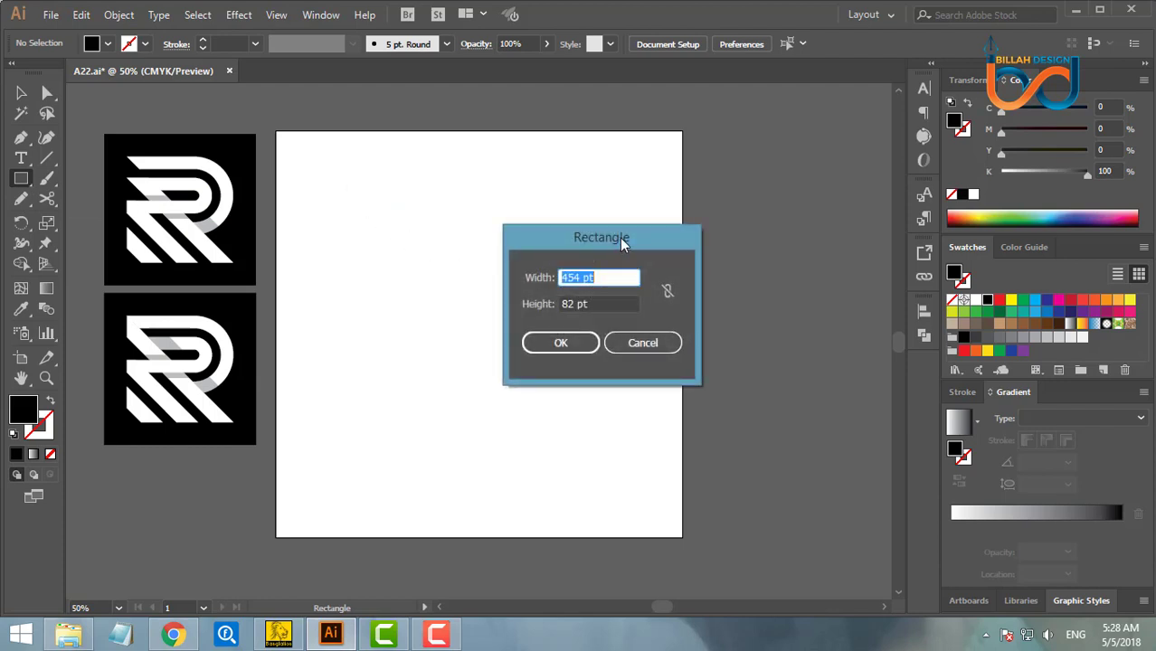
drag(622, 244, 667, 237)
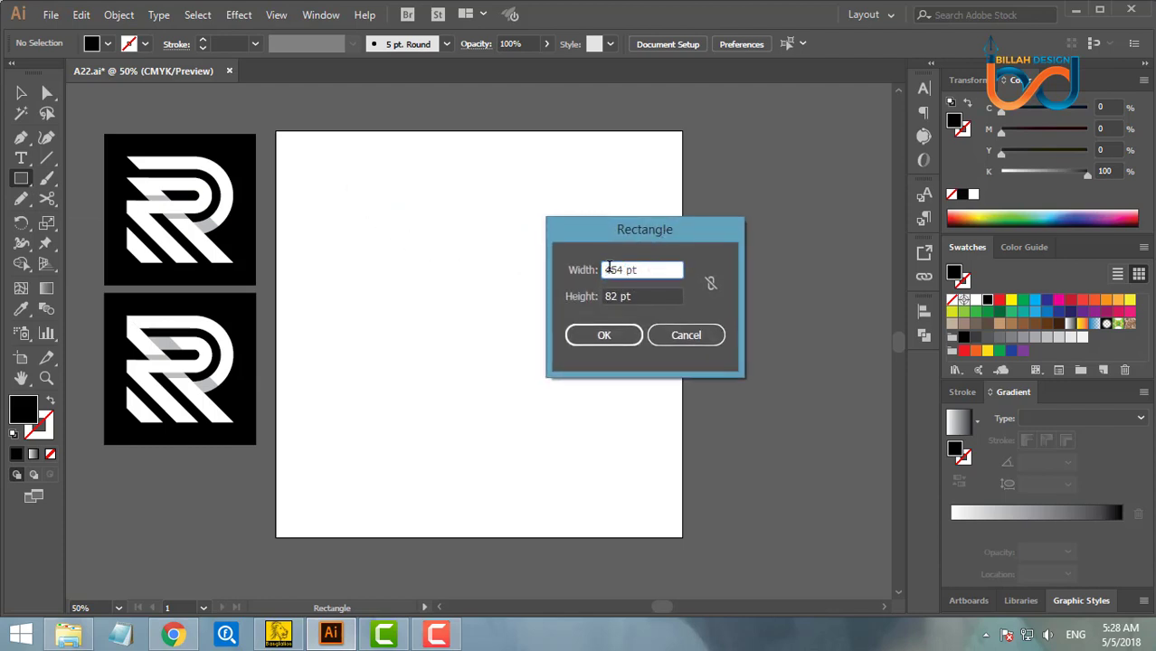
text(50)
key(Tab)
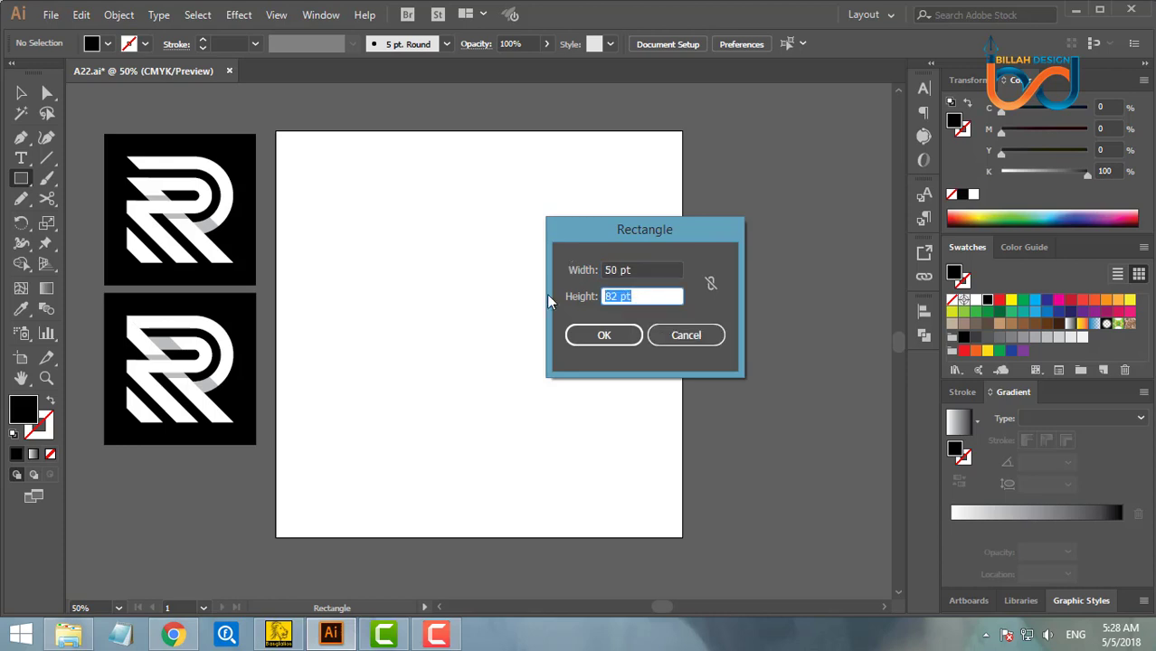
text(50)
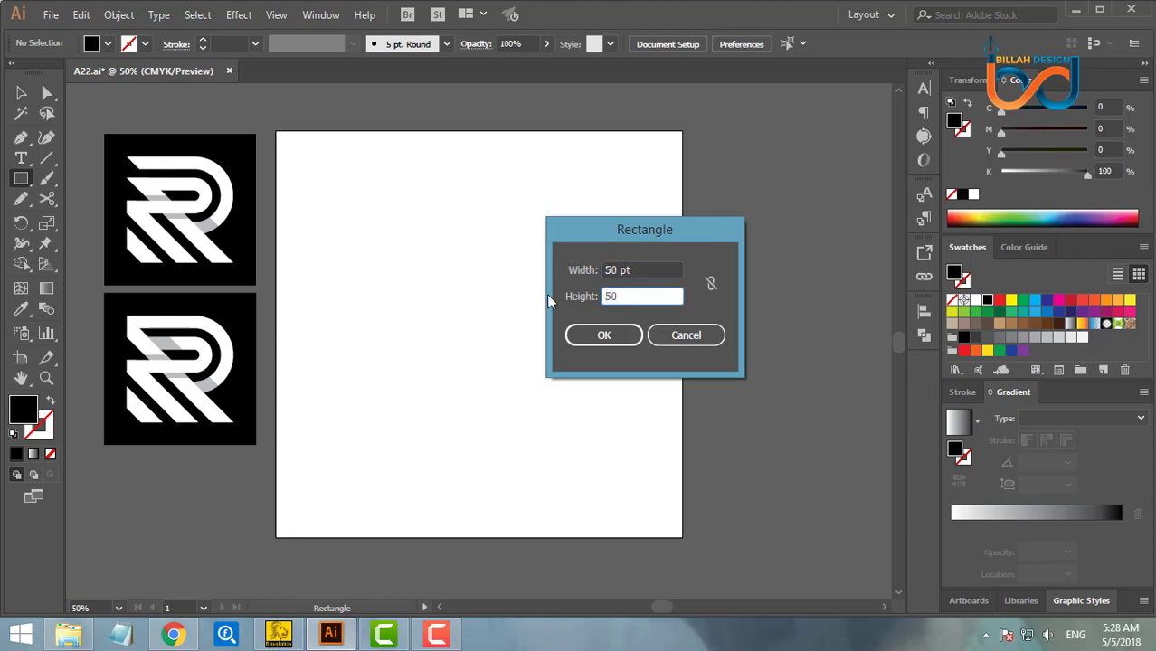
click(622, 335)
Swap the square to a black outline with no fill and move it to the artboard's top-left corner.
key(v)
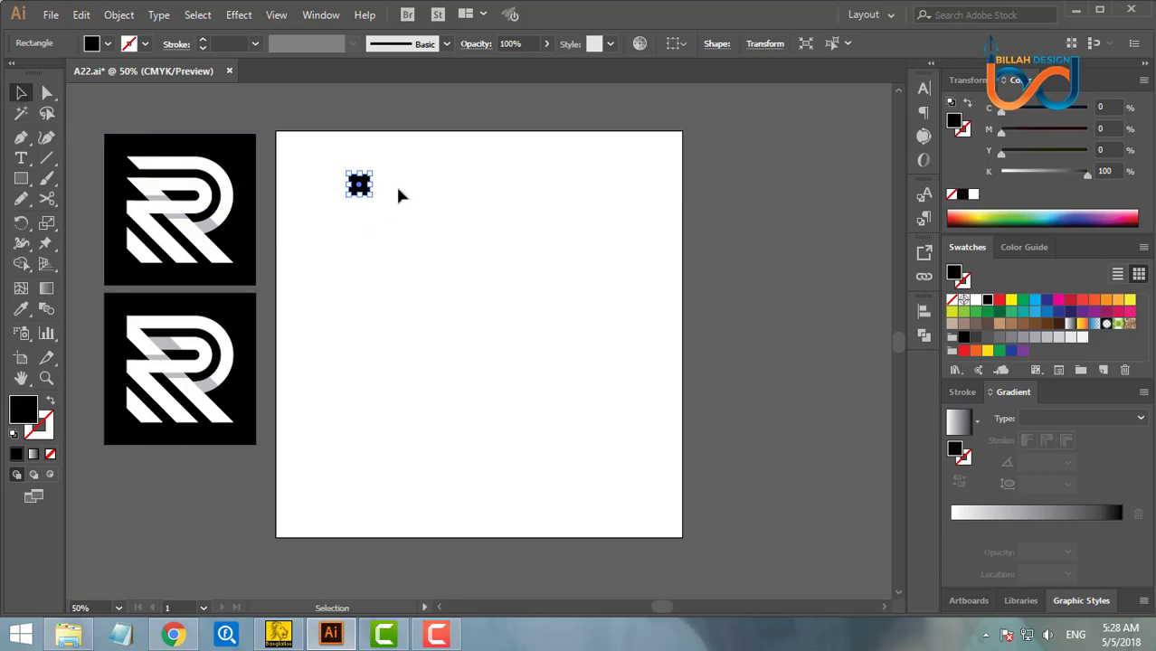
click(49, 403)
drag(368, 197, 323, 167)
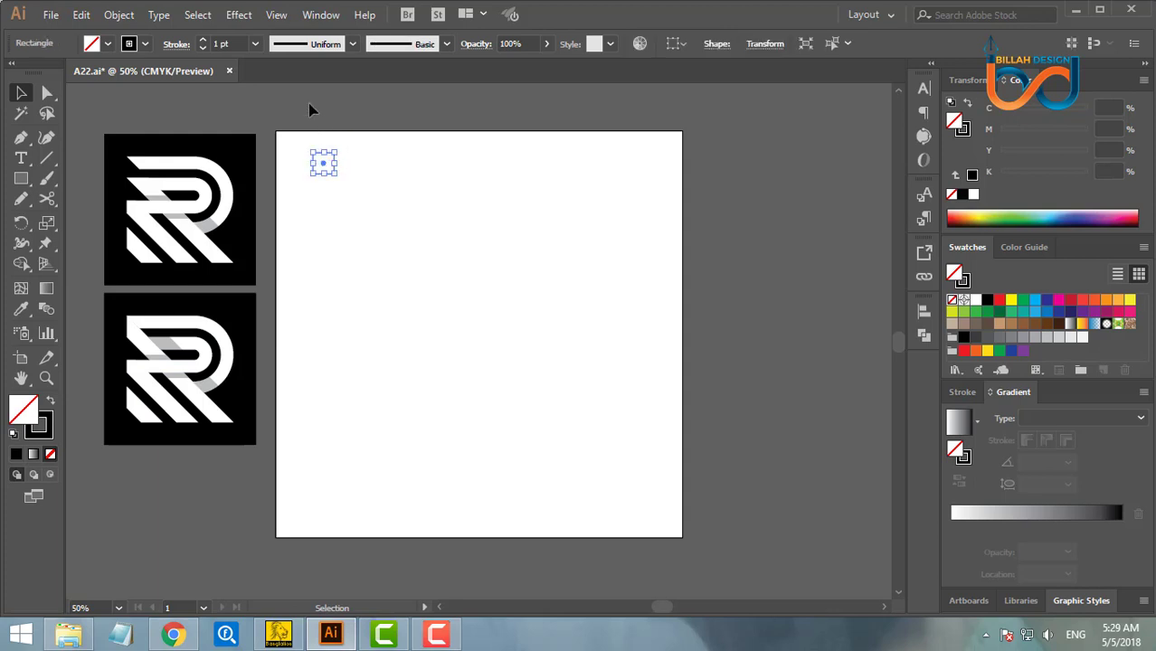
Apply a Transform effect with 14 copies moved 50 pt horizontally to form a row of squares.
click(242, 16)
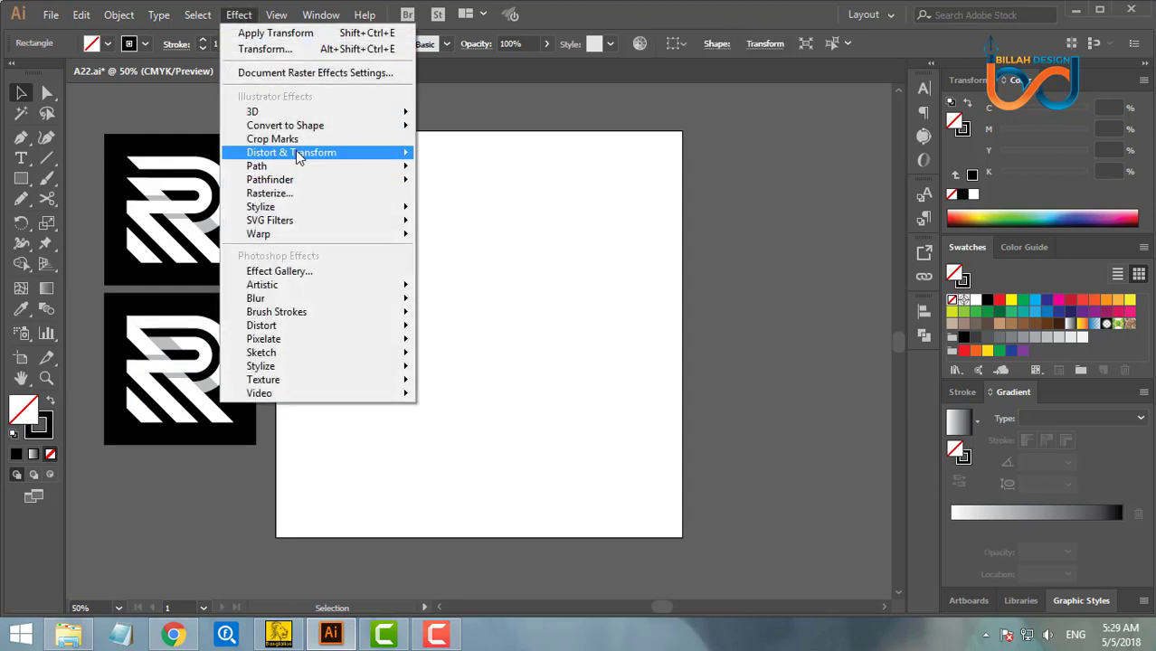
mouse_move(299, 156)
click(470, 211)
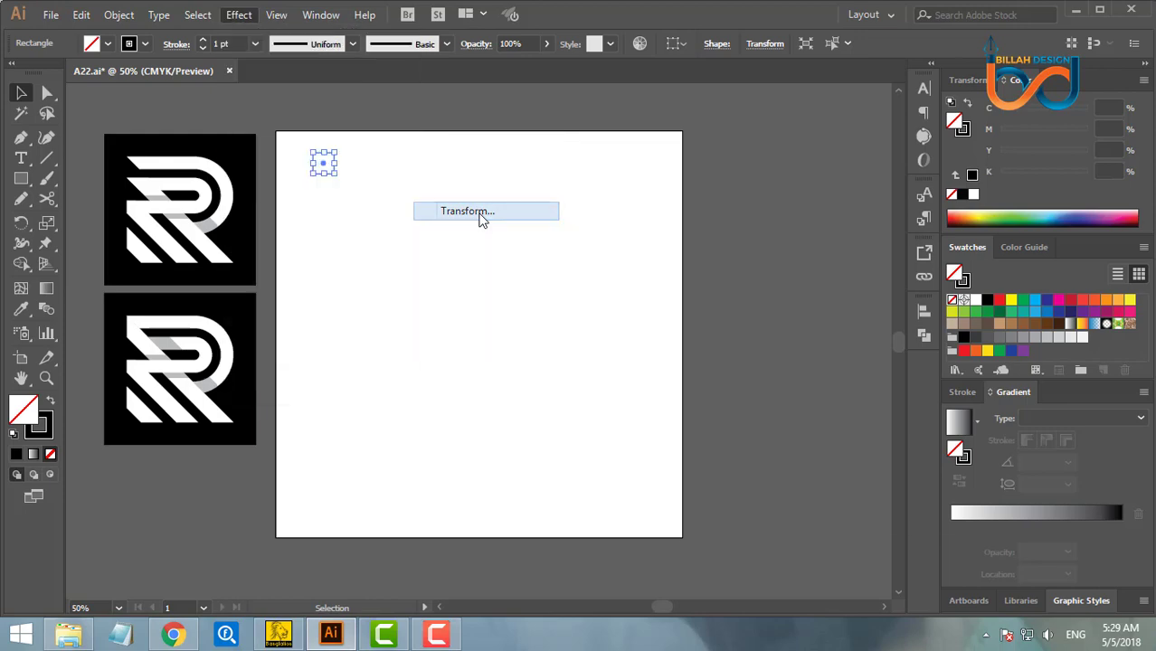
mouse_move(737, 72)
mouse_down()
mouse_move(776, 78)
mouse_move(754, 78)
mouse_up()
click(843, 447)
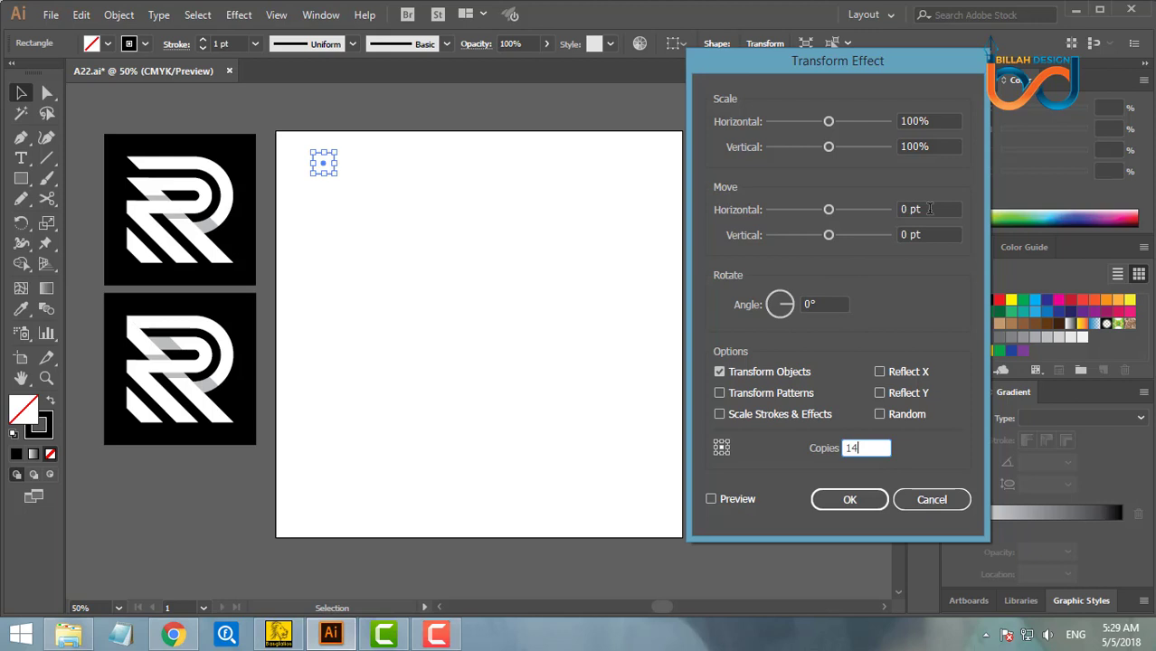
click(929, 209)
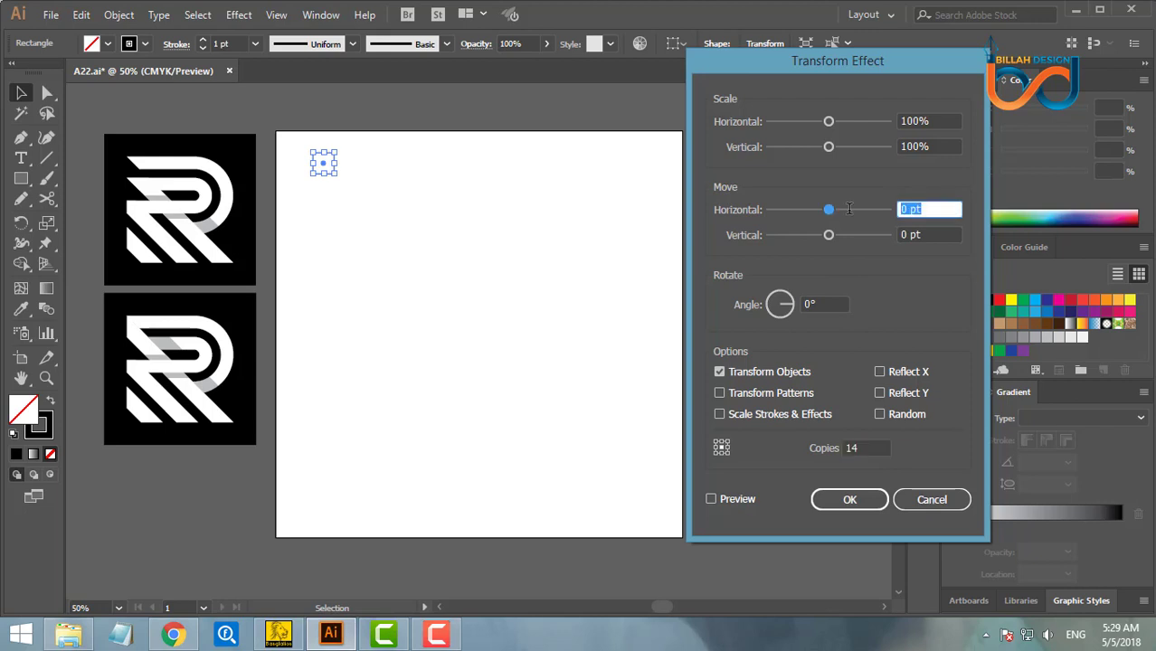
text(50)
click(854, 503)
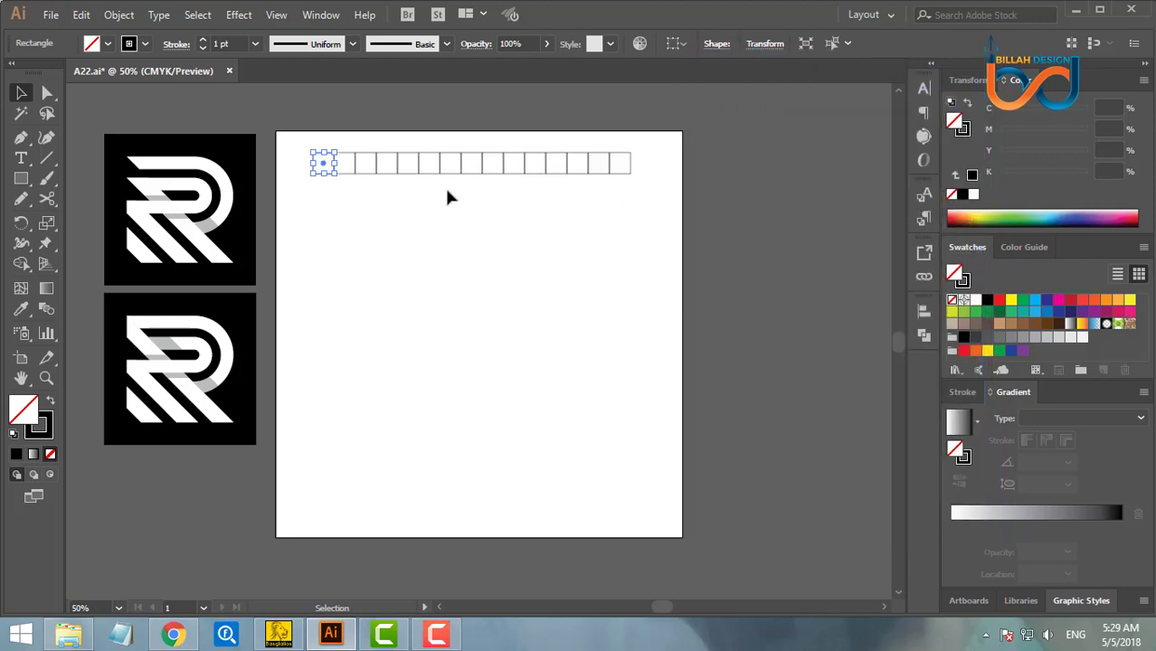
Add a new Transform effect with 14 copies moved 50 pt vertically to build the full grid.
click(239, 17)
mouse_move(286, 153)
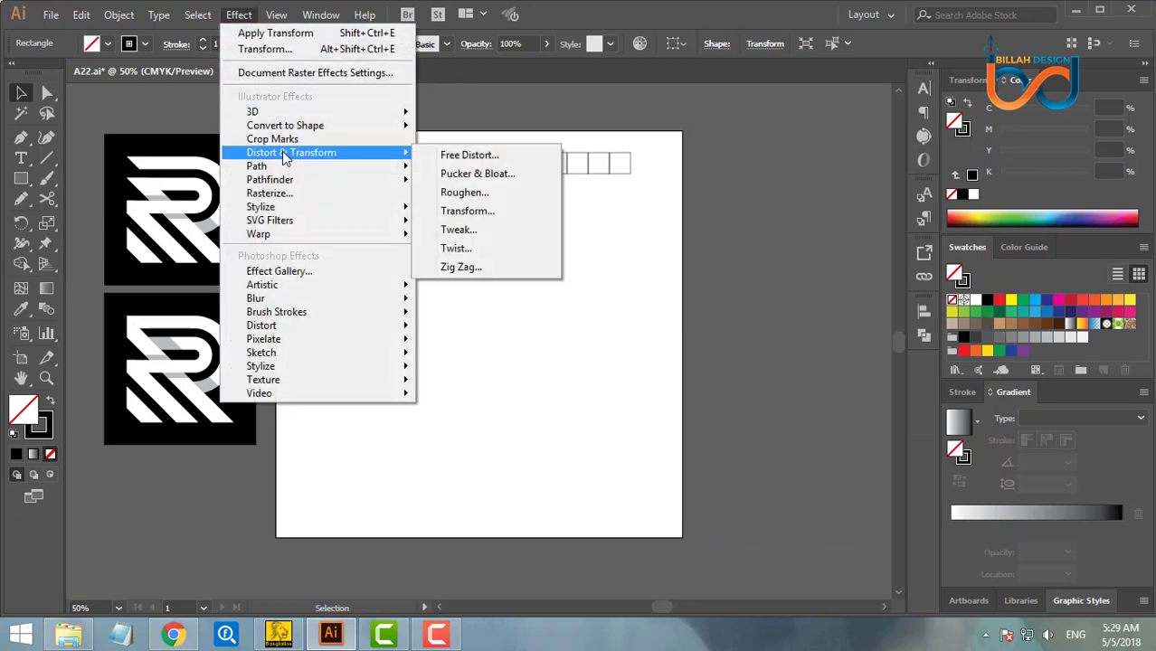
click(467, 210)
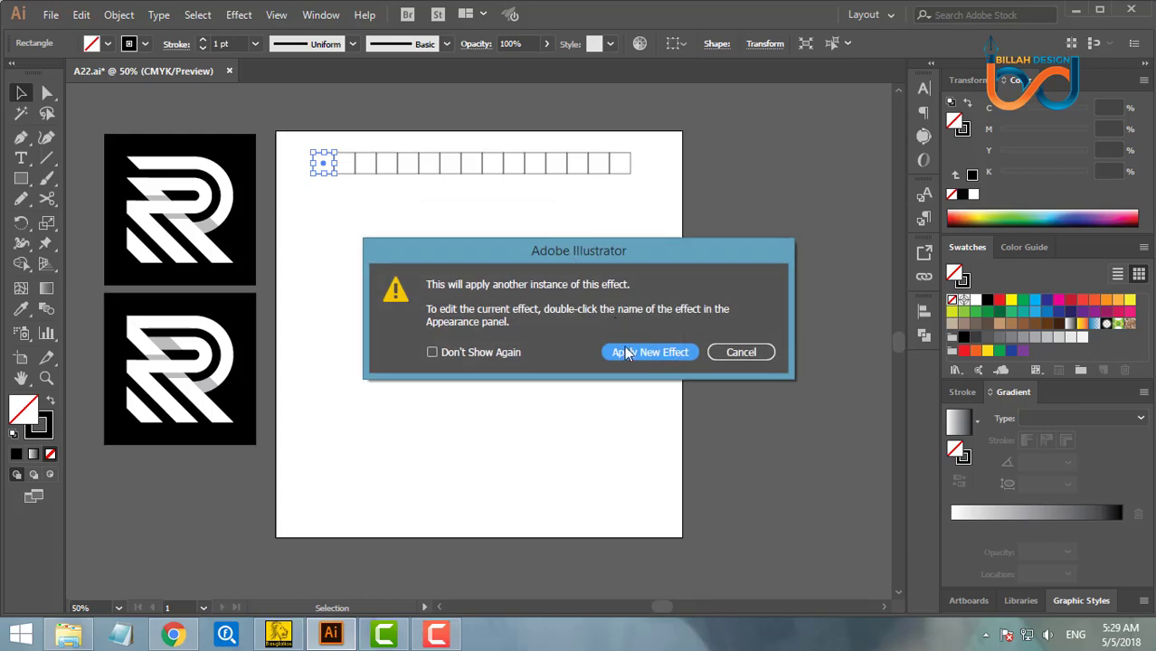
click(649, 353)
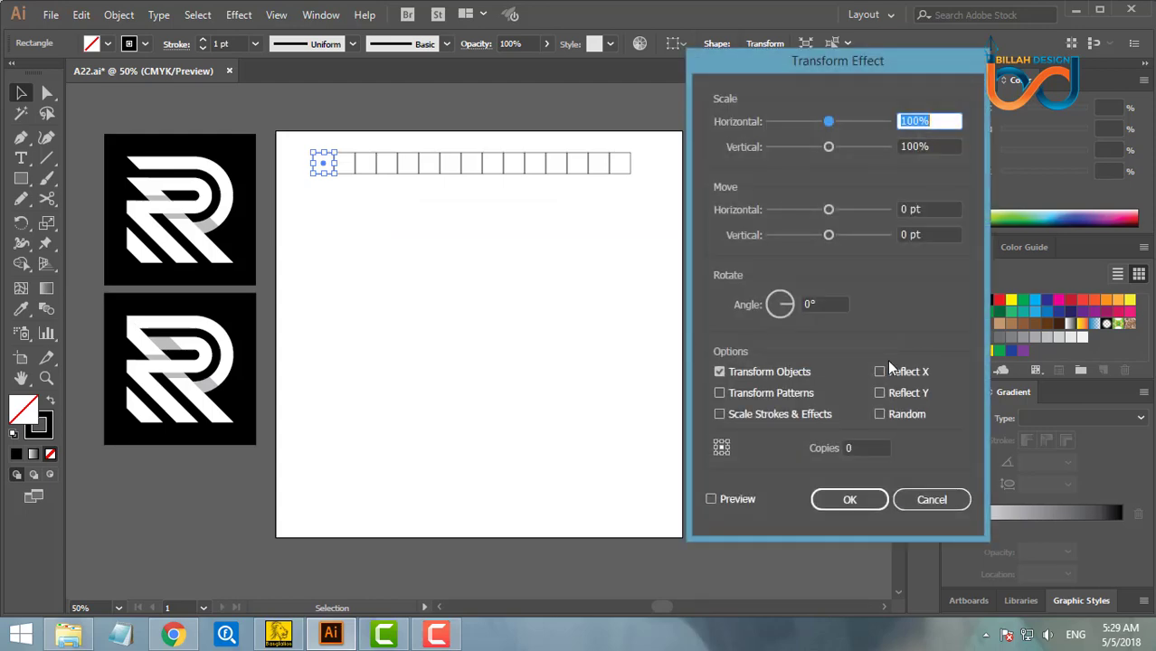
click(866, 450)
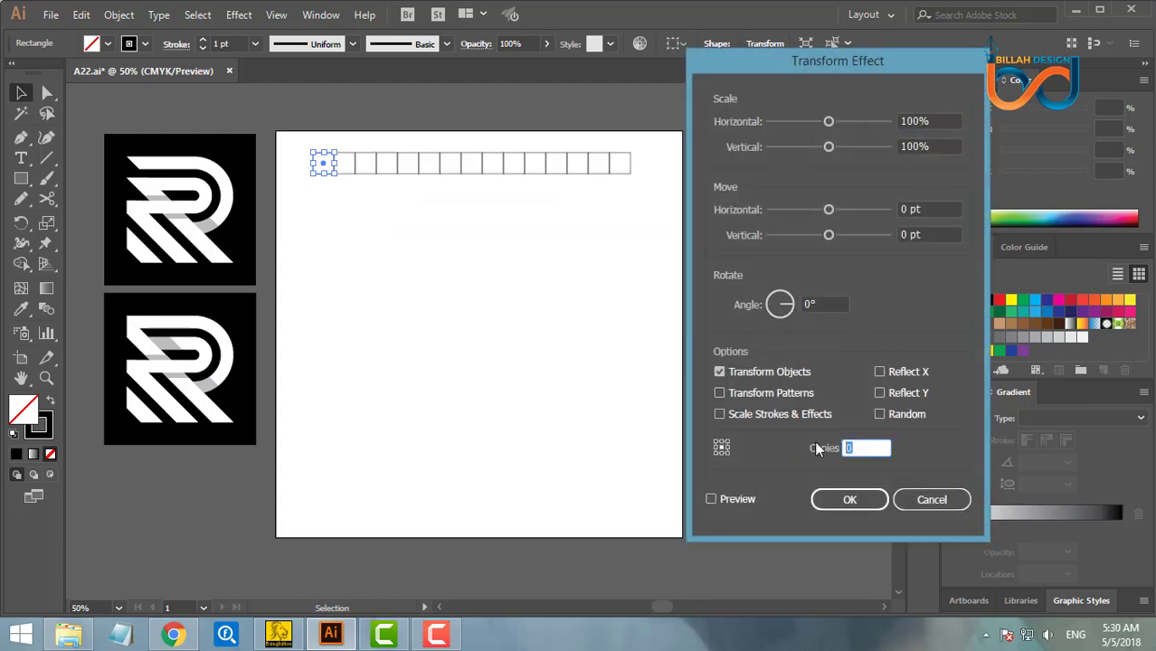
text(14)
click(918, 235)
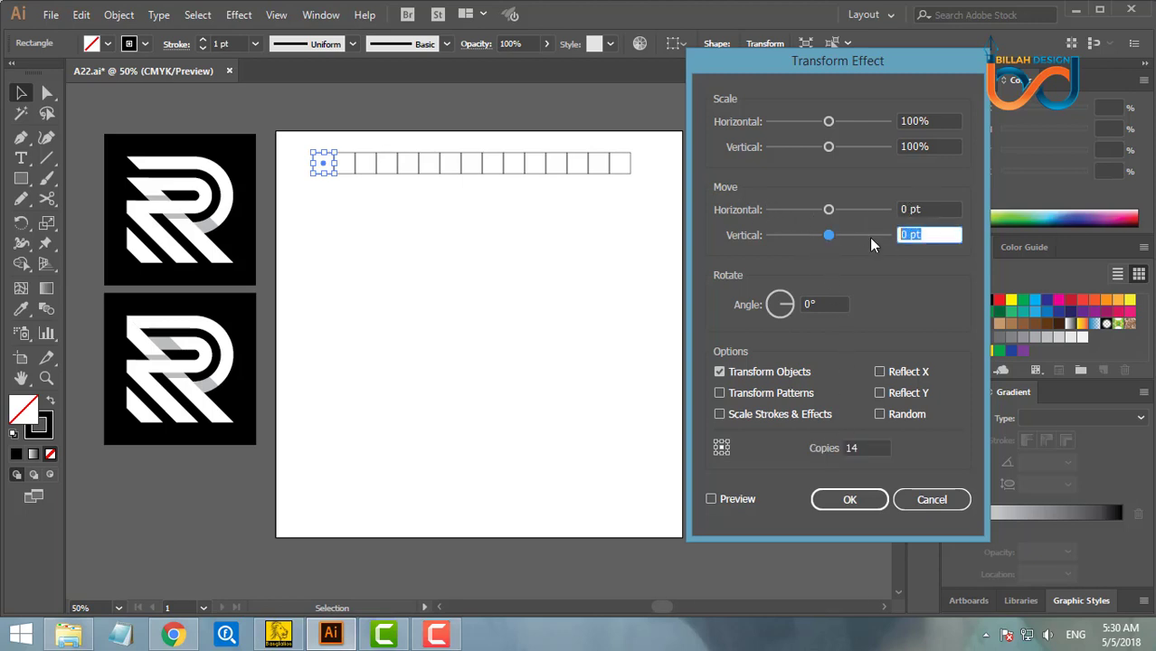
text(50)
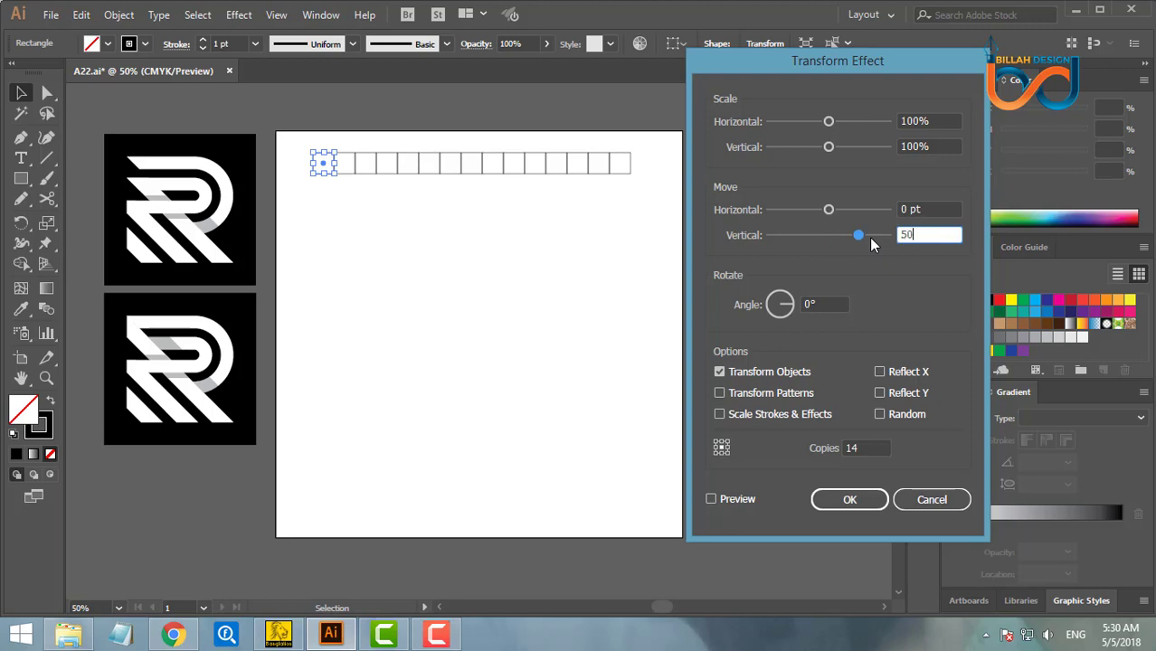
click(863, 502)
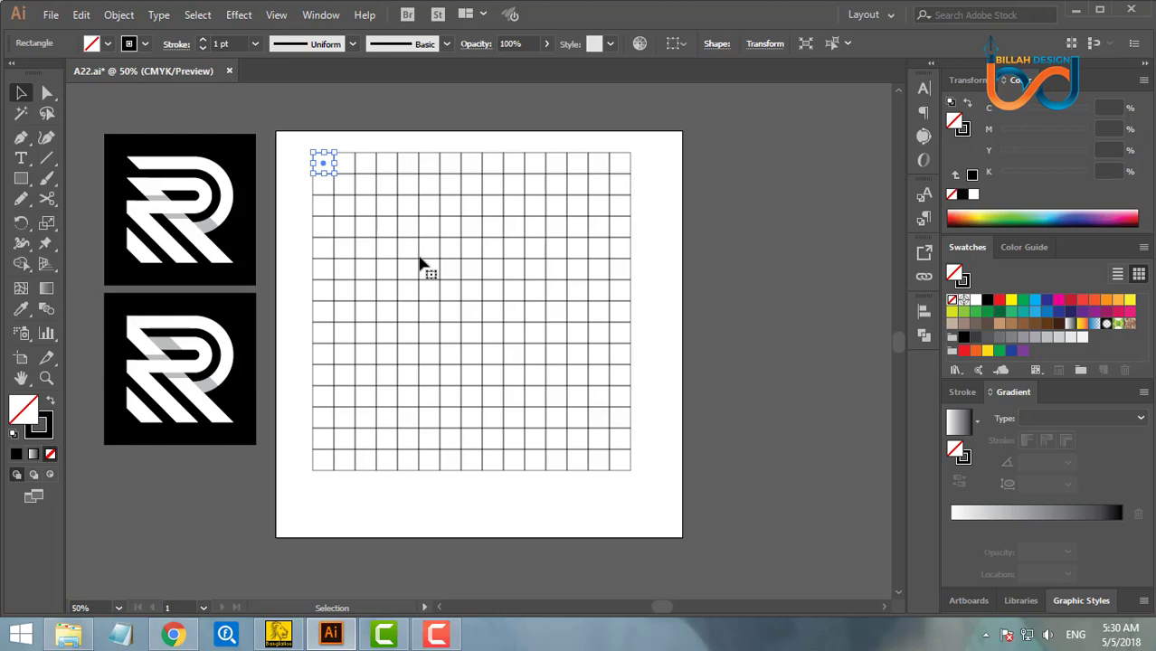
Expand the grid's appearance into real square shapes and centre it on the artboard.
click(119, 16)
click(221, 193)
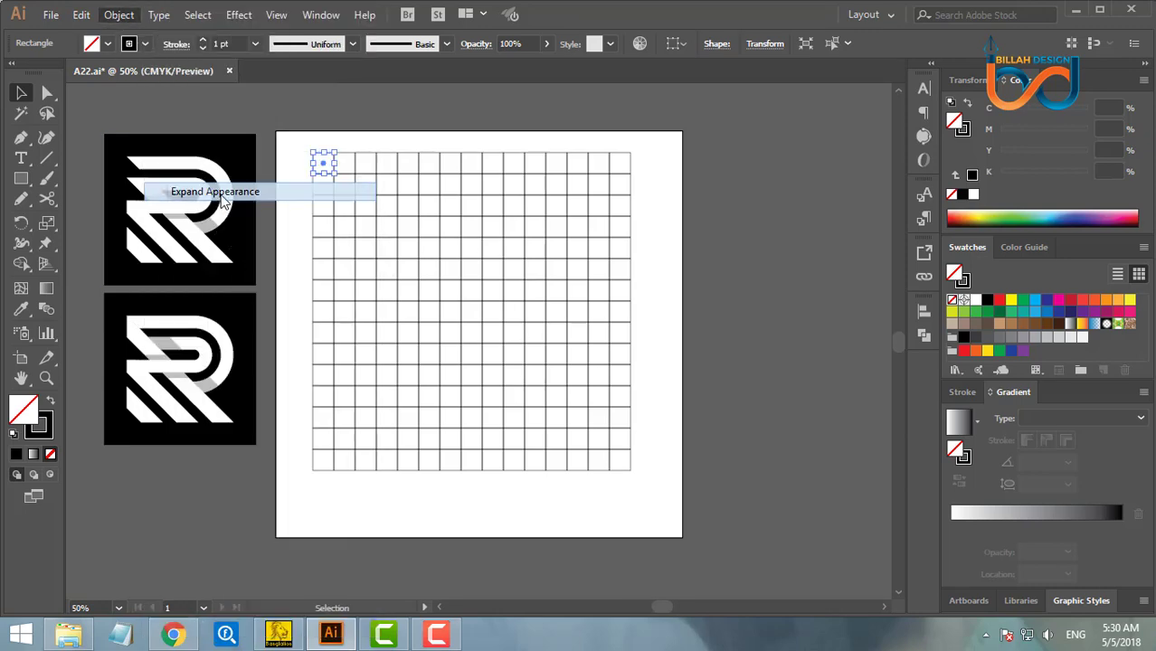
drag(450, 233, 461, 252)
click(434, 218)
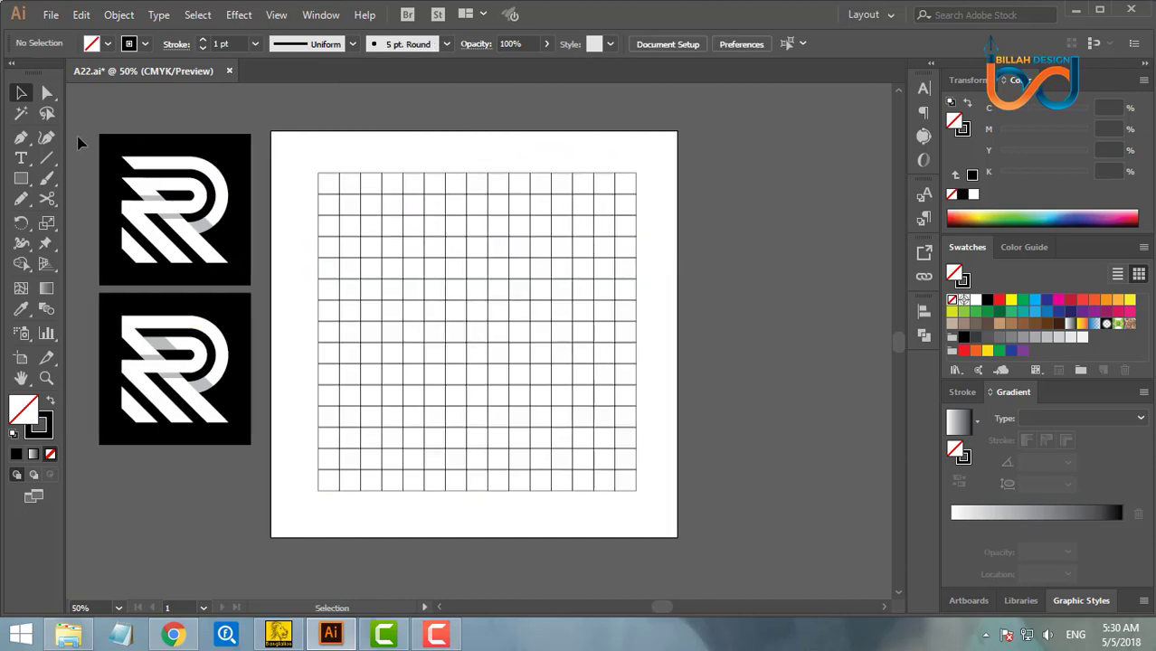
click(21, 181)
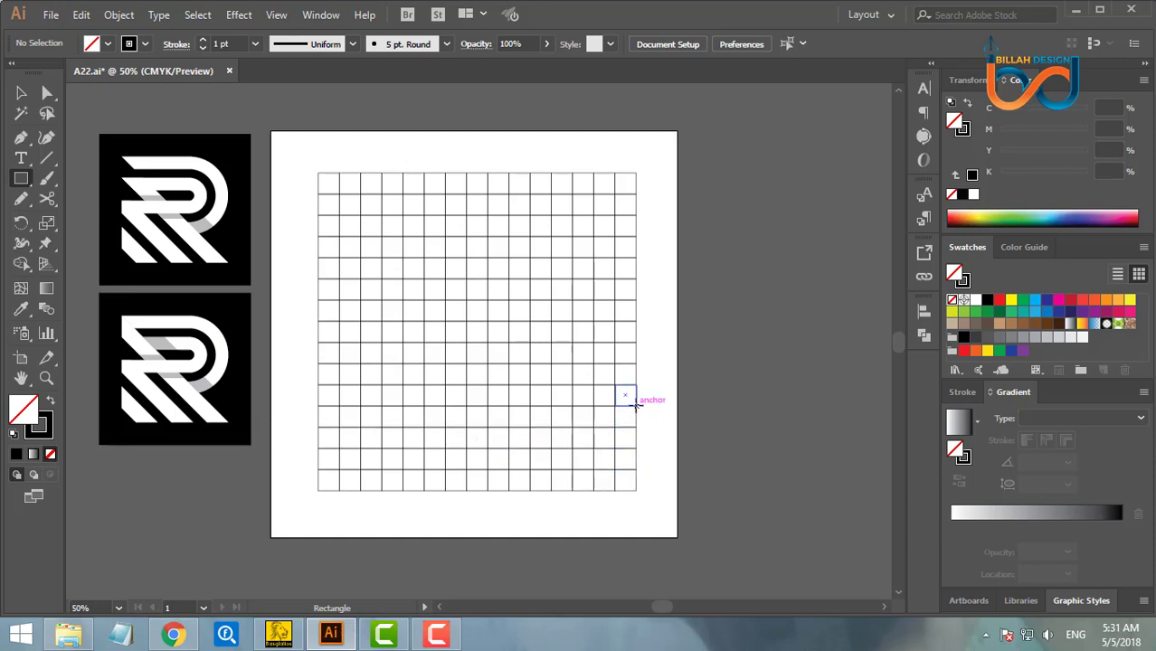
Draw a rectangle over the upper grid with a red 25 pt stroke and no fill.
drag(636, 404, 318, 172)
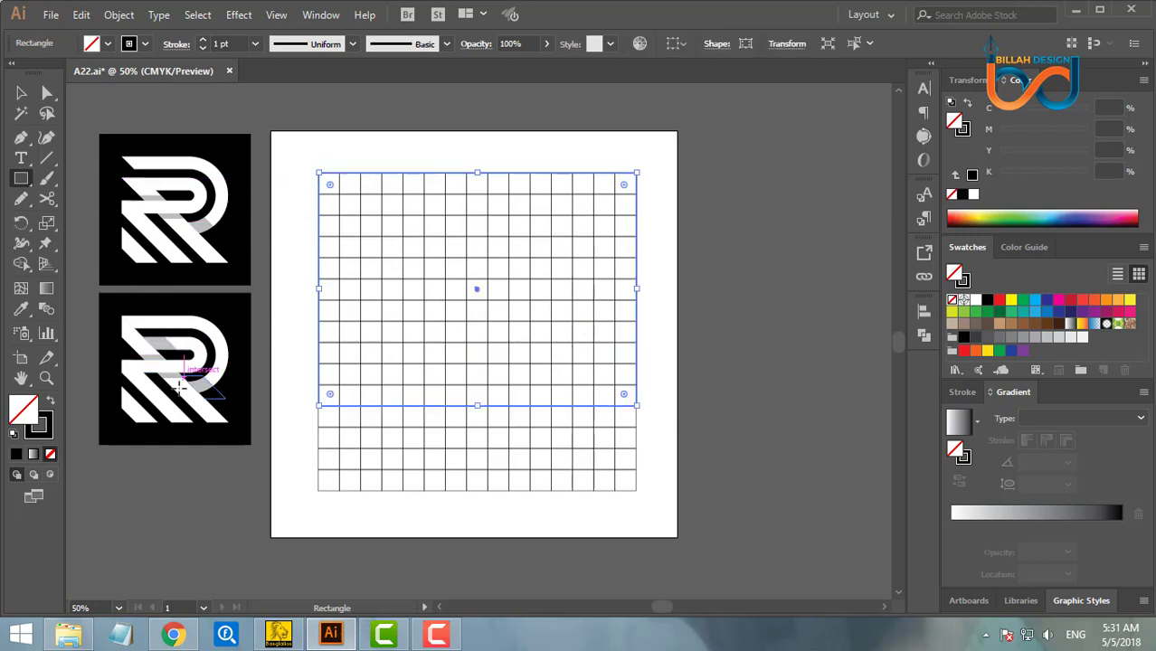
click(50, 434)
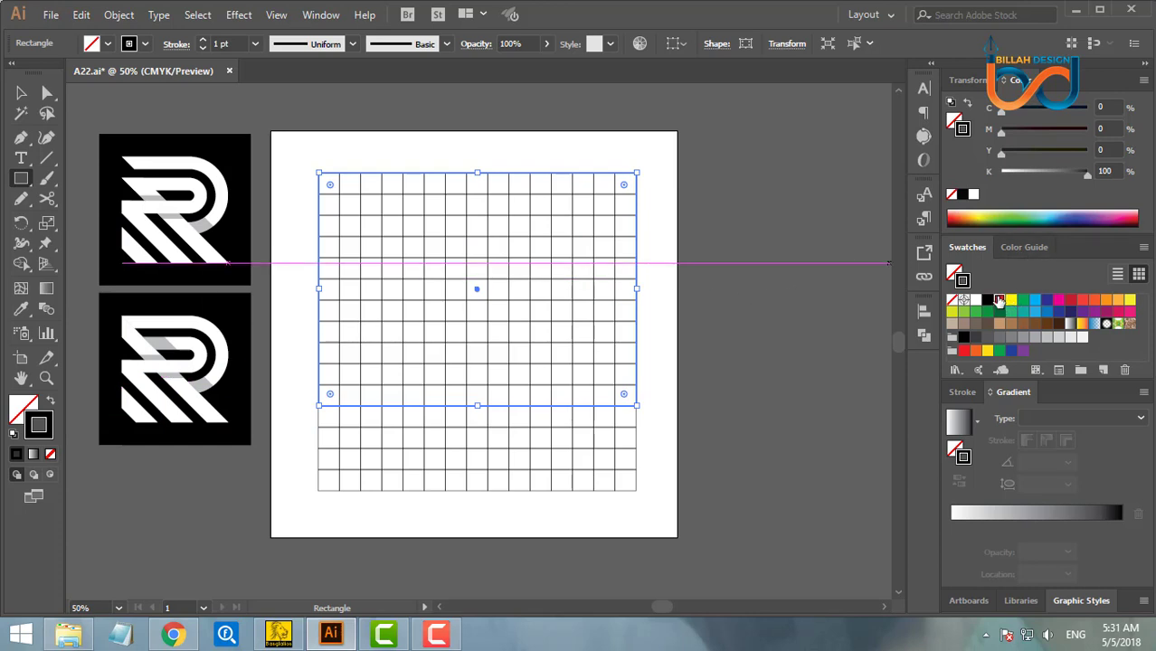
click(999, 300)
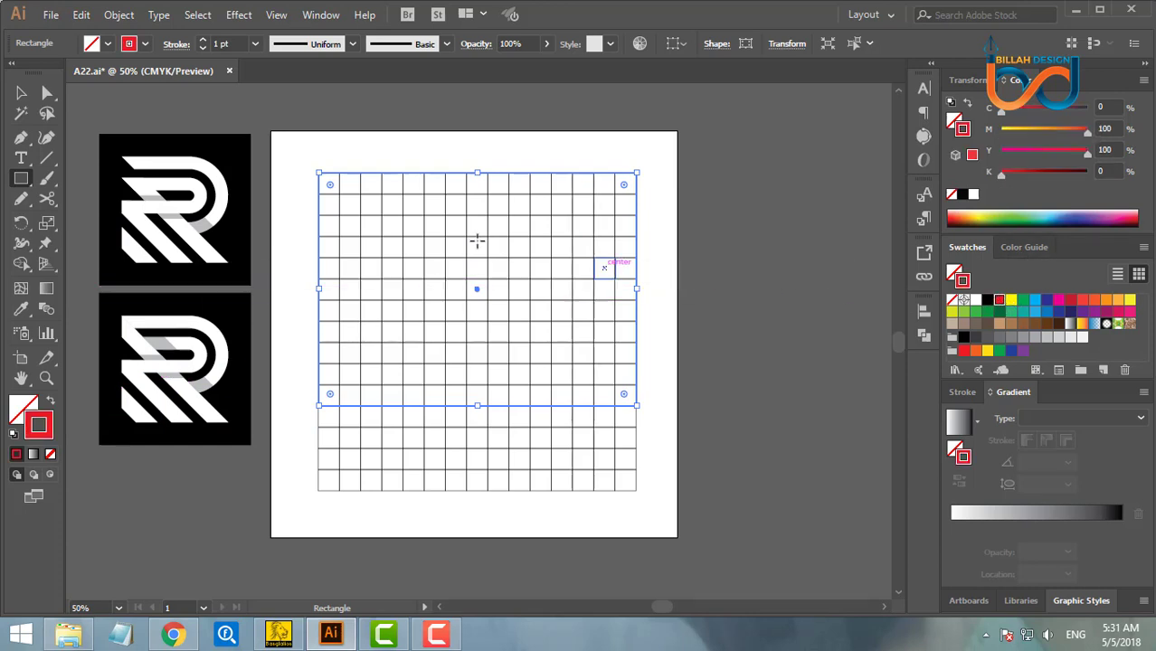
click(204, 40)
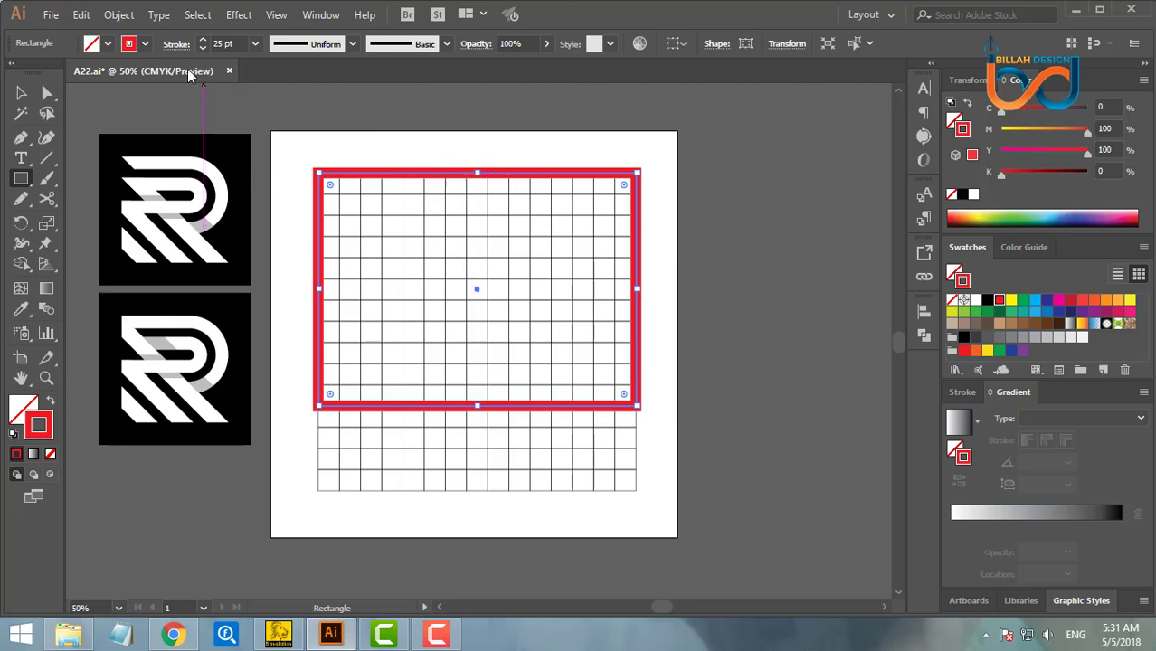
click(176, 44)
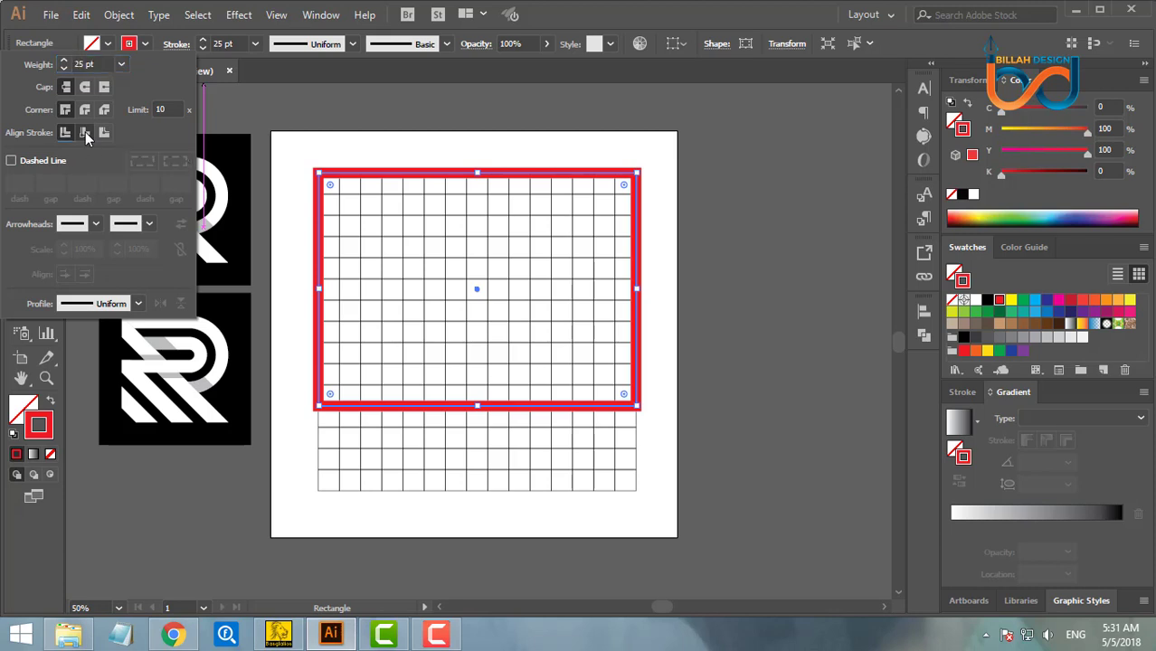
Align the red stroke inside, raise its weight to 88 pt, and set opacity to 70%.
click(86, 133)
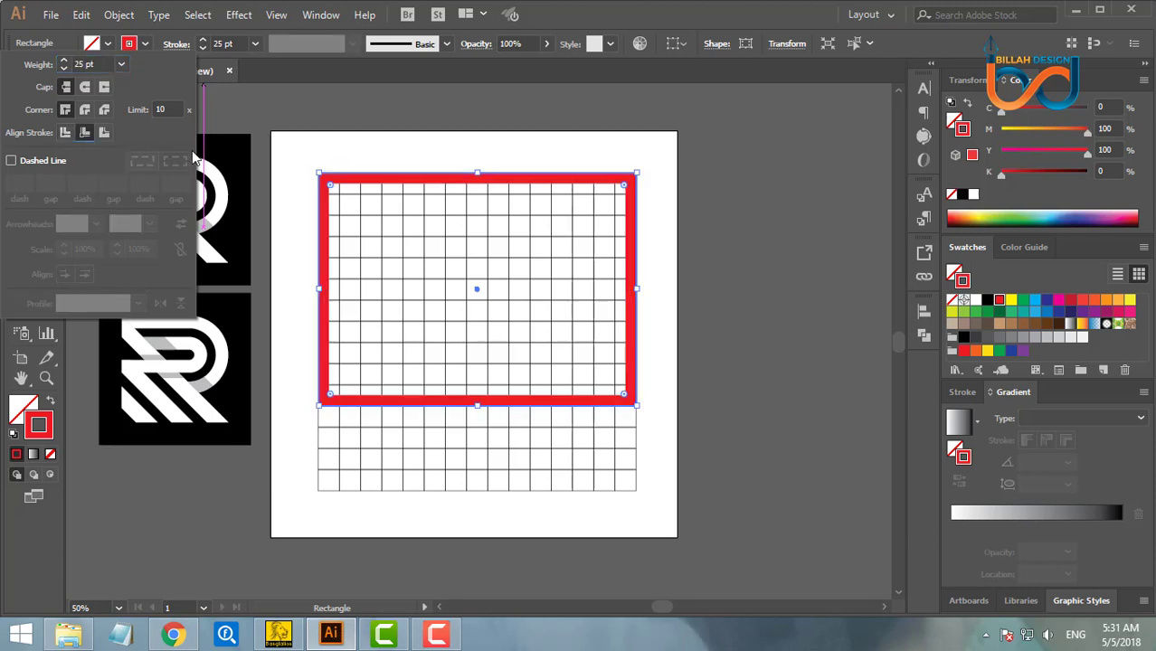
click(204, 40)
click(203, 40)
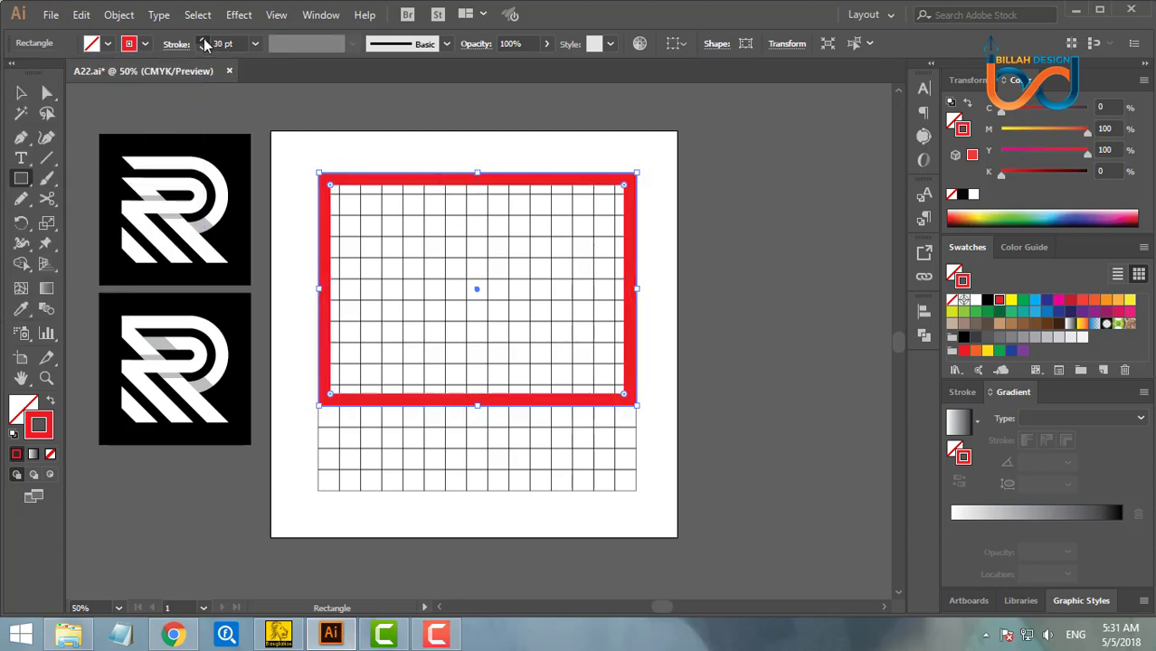
click(203, 44)
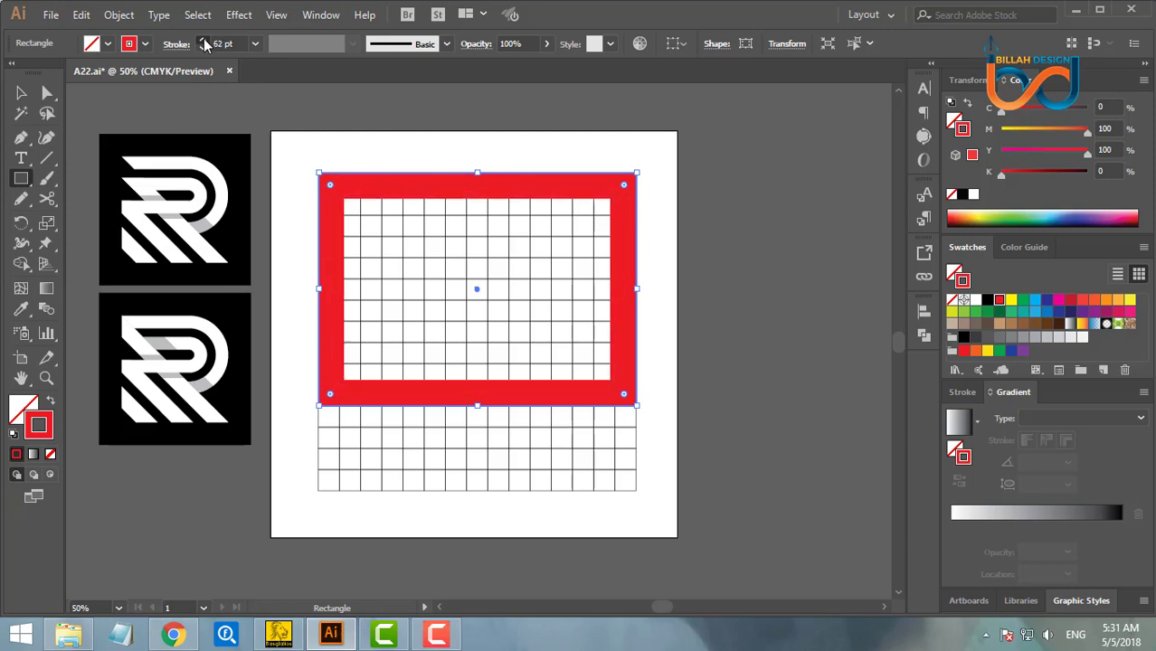
click(204, 43)
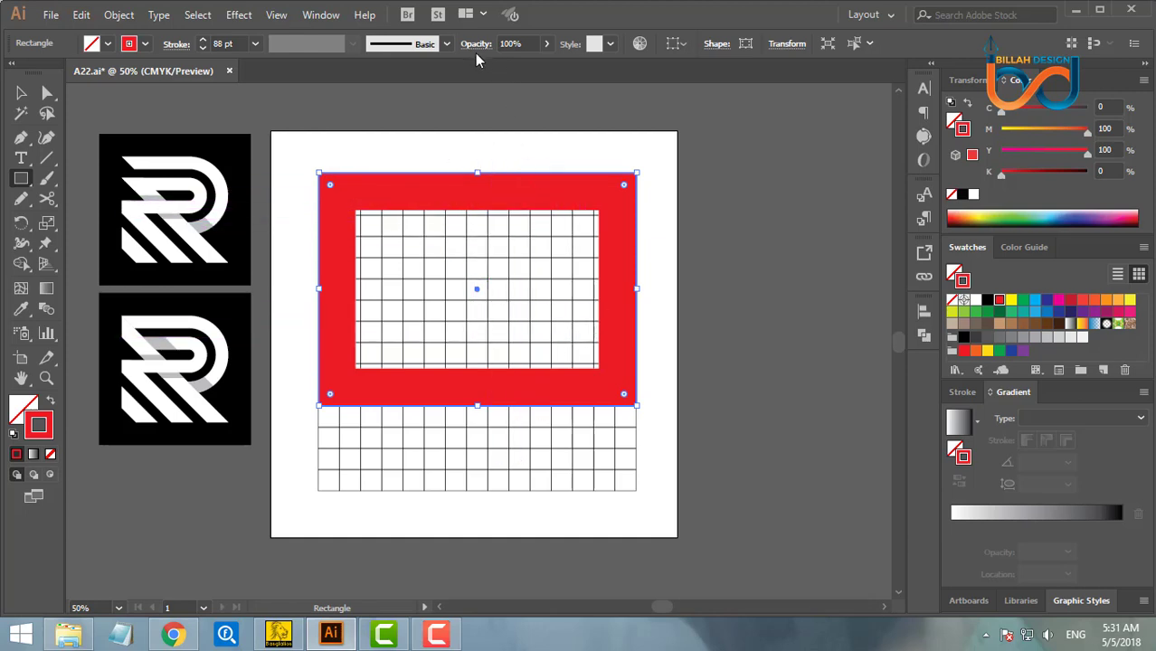
click(533, 43)
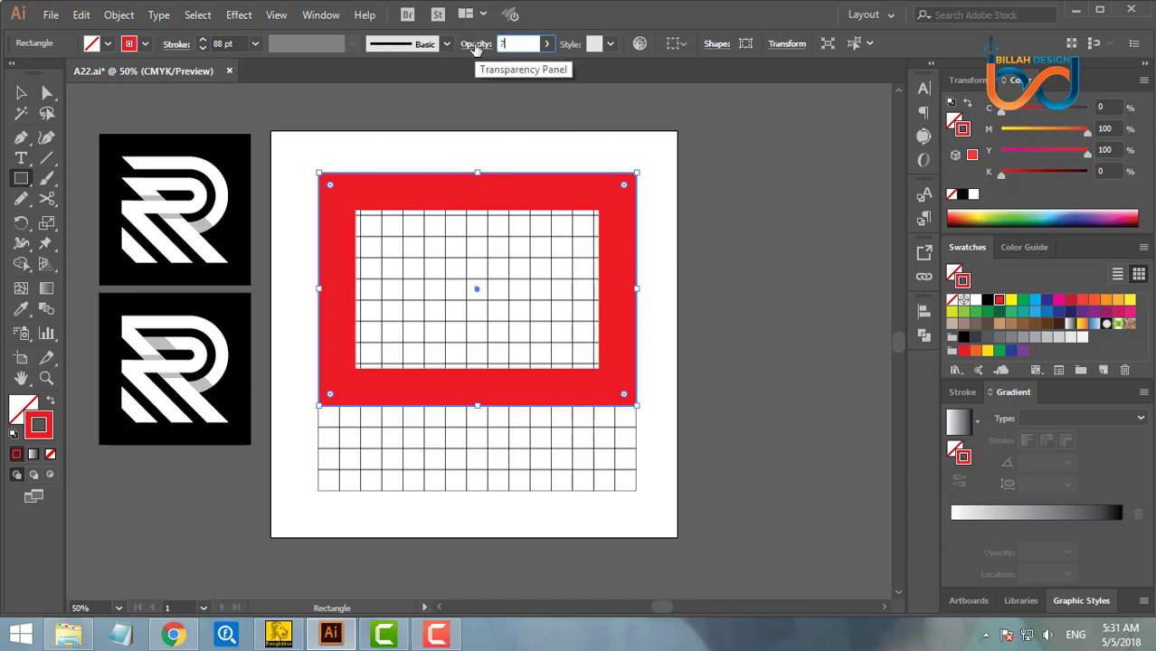
key(Return)
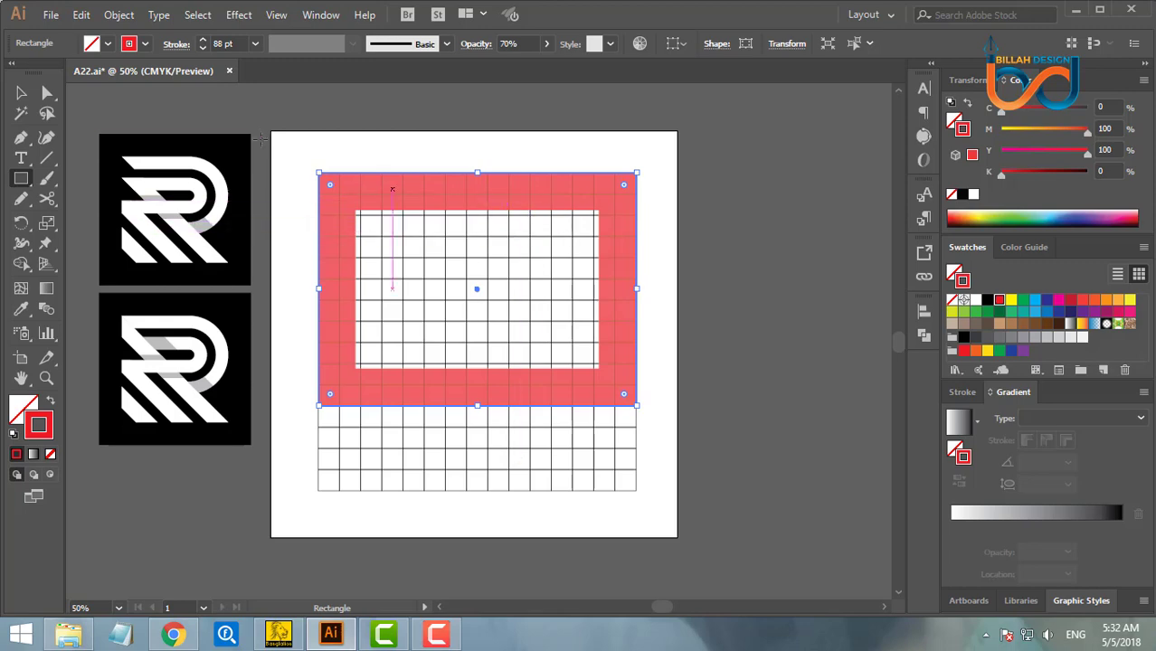
Start an Offset Path on the red frame with Preview enabled.
click(120, 15)
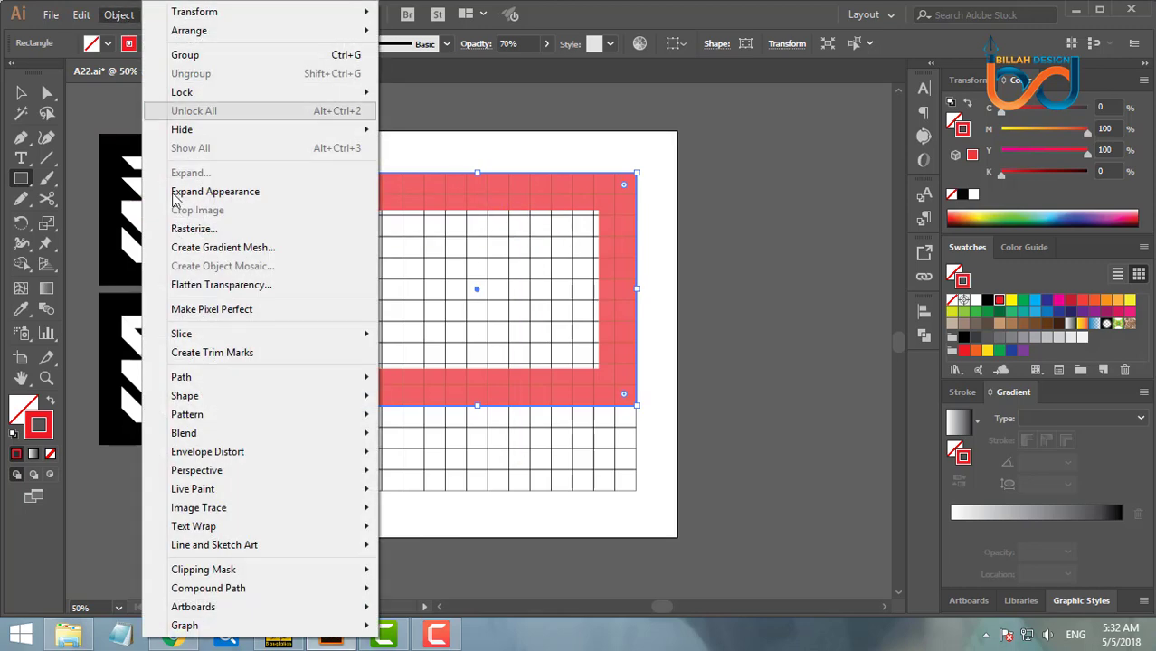
mouse_move(206, 379)
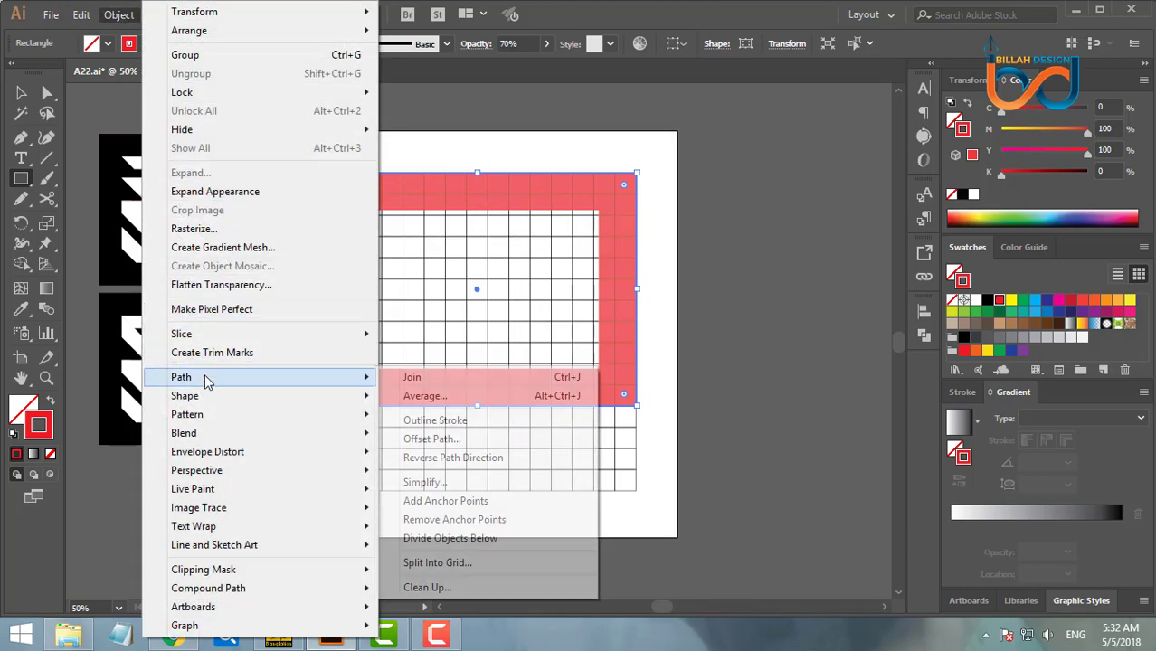
click(431, 439)
drag(862, 181, 840, 185)
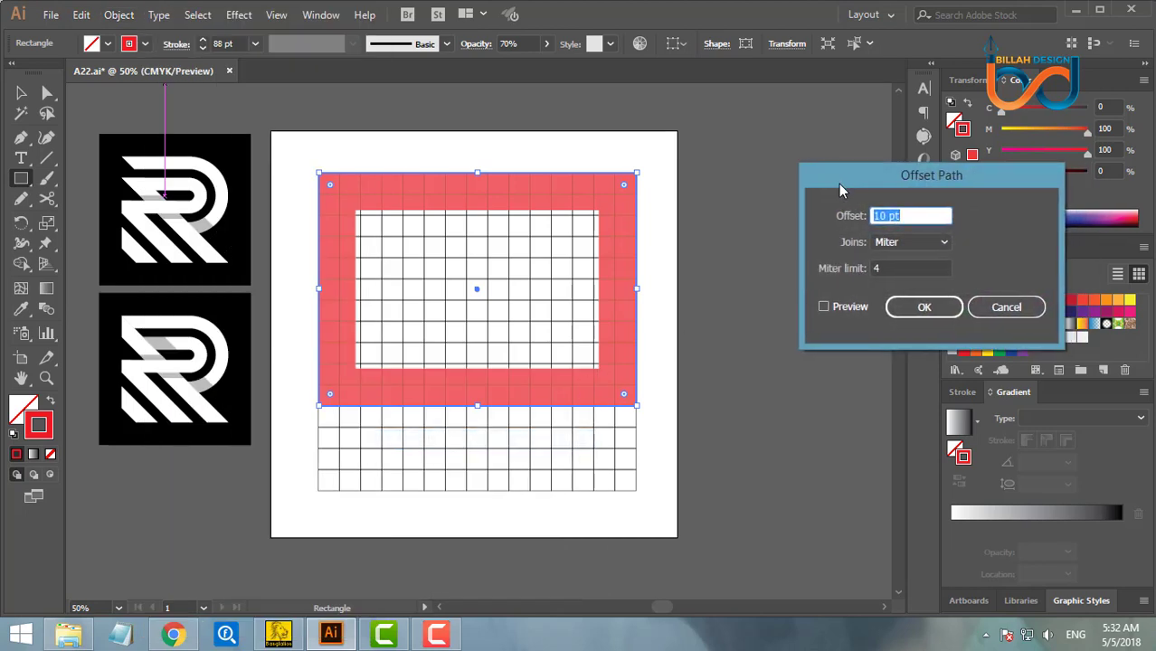
click(824, 308)
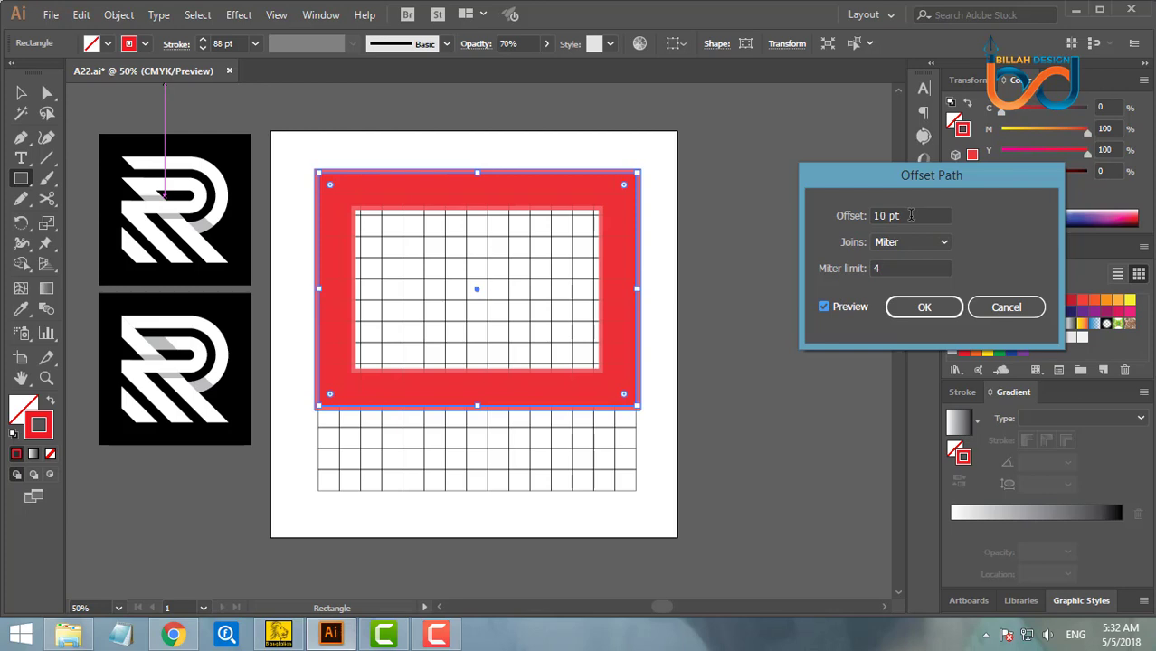
Step the offset inward to -147 pt, previewing a smaller nested red frame.
click(911, 215)
key(Down)
key(Down)
key(Down)
key(Down)
key(Down)
key(Down)
key(Down)
key(Down)
key(Down)
key(Down)
key(Down)
key(Down)
key(Down)
key(Down)
key(Down)
key(Down)
key(Down)
key(Down)
key(Down)
key(Down)
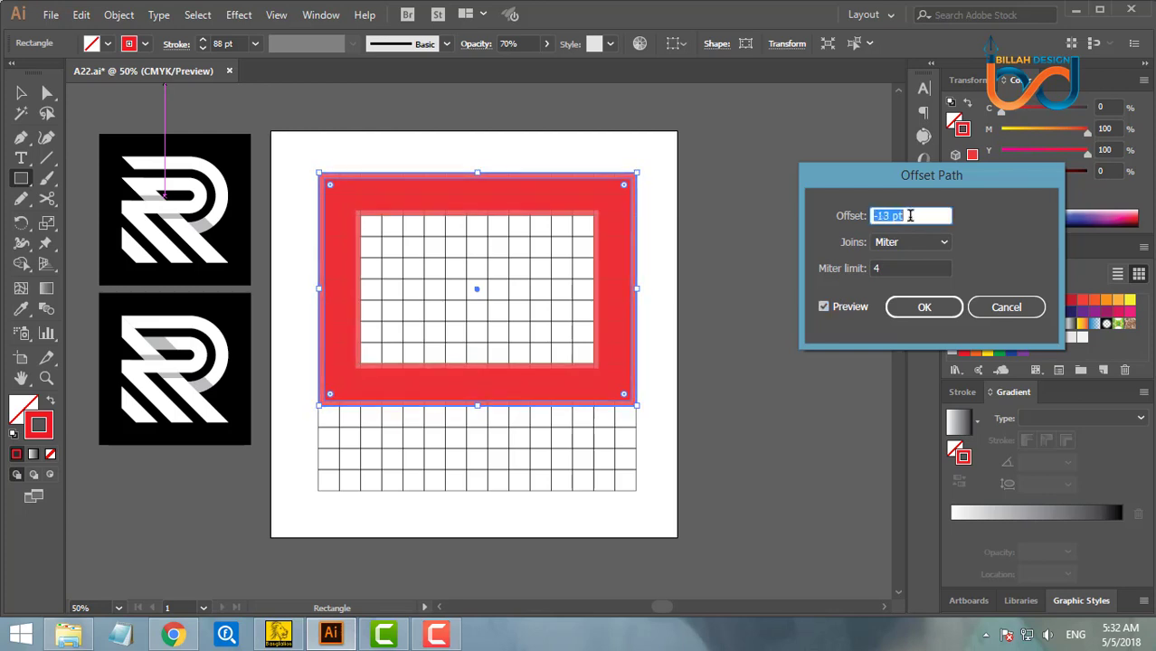
key(Down)
key(Down)
key(Down)
key(Down)
key(Down)
key(Down)
key(Down)
key(Down)
key(Down)
key(Down)
key(Down)
key(Down)
key(Down)
key(Down)
key(Down)
key(Down)
key(Down)
key(Down)
key(Down)
key(Down)
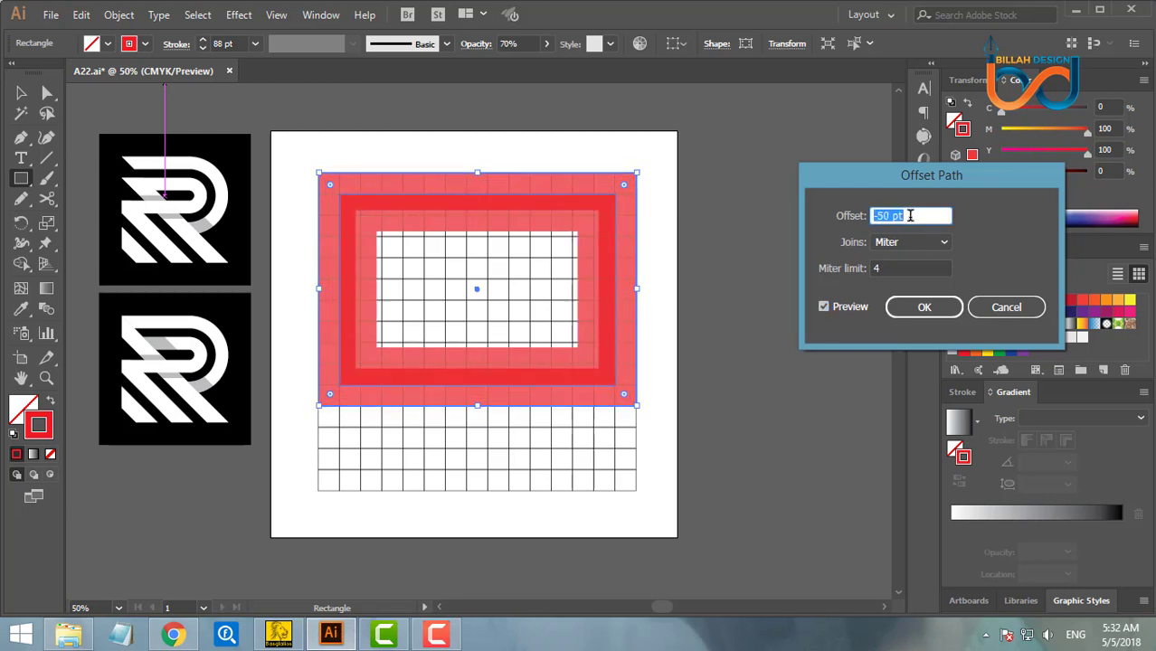
key(Down)
key(Down)
key(Down)
key(Down)
key(Down)
key(Down)
key(Down)
key(Down)
key(Down)
key(Down)
key(Down)
key(Down)
key(Down)
key(Down)
key(Down)
key(Down)
key(Down)
key(Down)
key(Down)
key(Down)
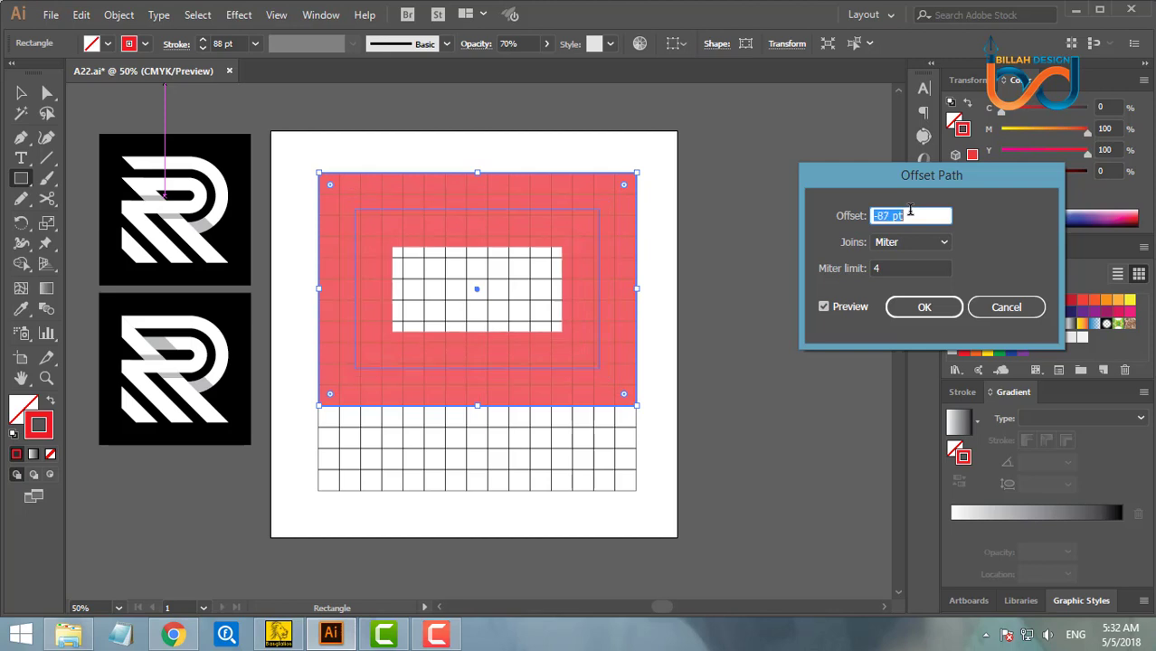
key(Down)
key(Down)
key(Down)
key(Down)
key(Down)
key(Down)
key(Down)
key(Down)
key(Down)
key(Down)
key(Down)
key(Down)
key(Down)
key(Down)
key(Down)
key(Down)
key(Down)
key(Down)
key(Down)
key(Down)
key(Down)
key(Down)
key(Down)
key(Down)
key(Down)
key(Down)
key(Down)
key(Down)
key(Down)
key(Down)
key(Down)
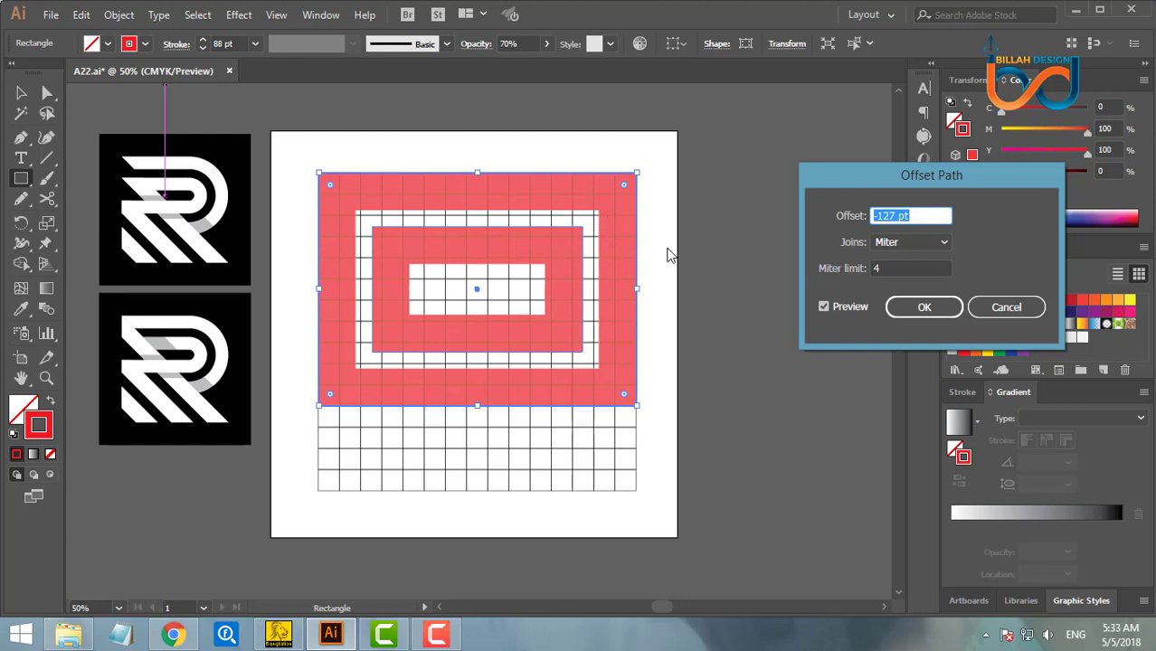
key(Down)
key(Down)
key(Down)
key(Down)
key(Down)
key(Down)
key(Down)
key(Down)
key(Down)
key(Down)
key(Down)
key(Down)
key(Down)
key(Down)
key(Down)
key(Down)
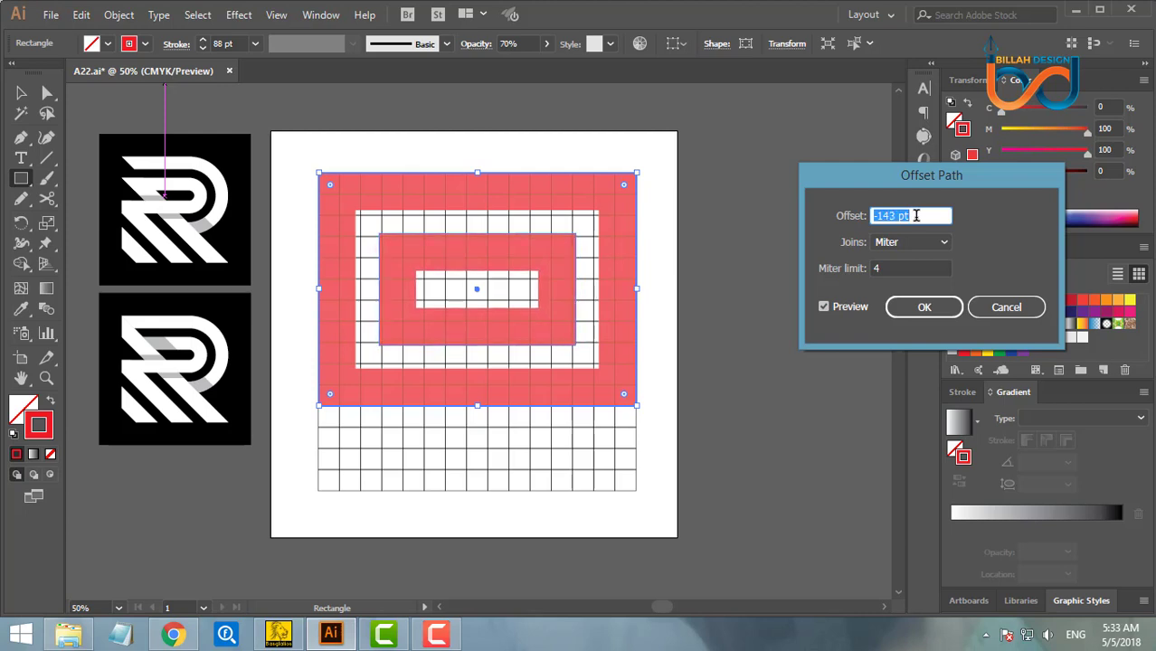
key(Down)
key(Down)
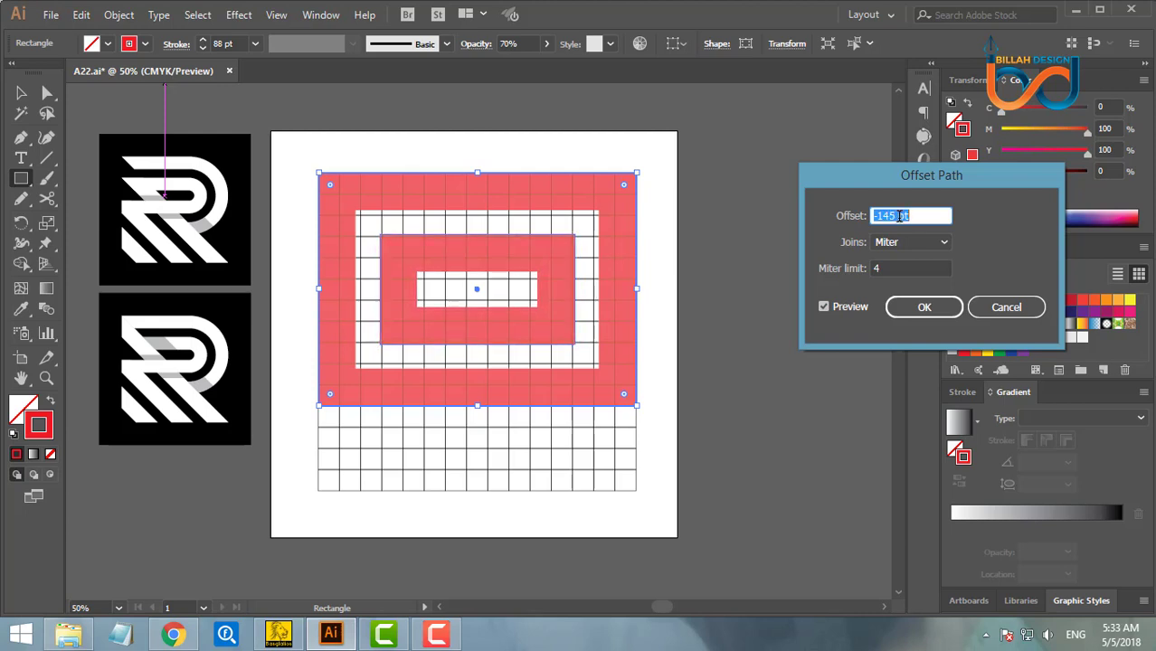
key(Down)
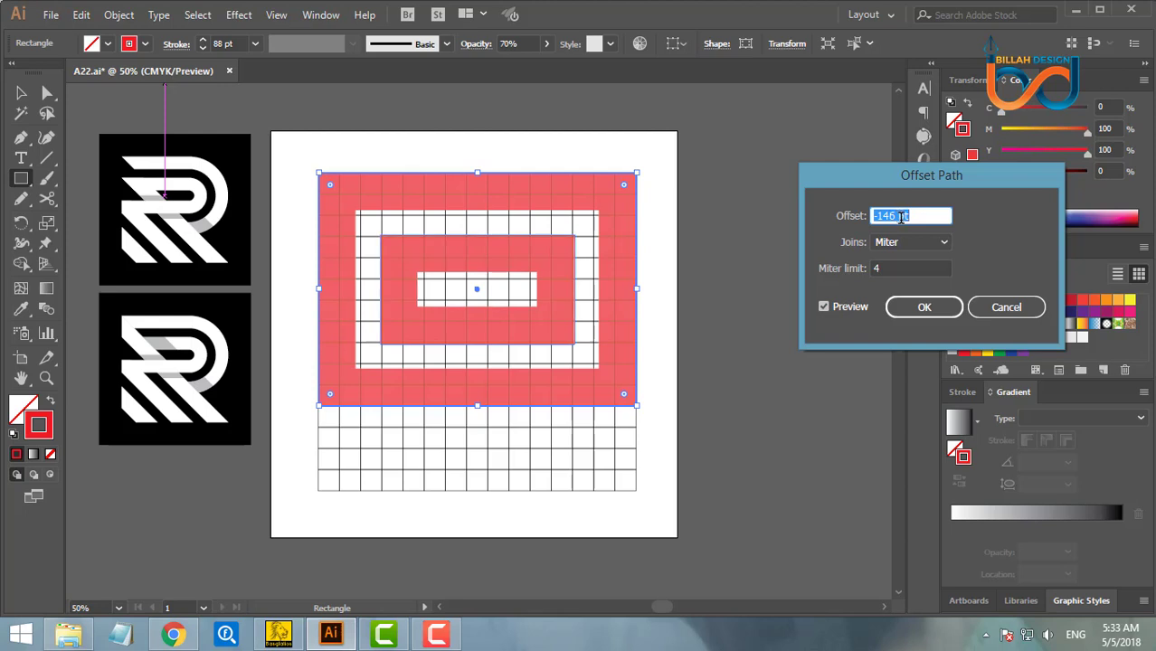
key(Down)
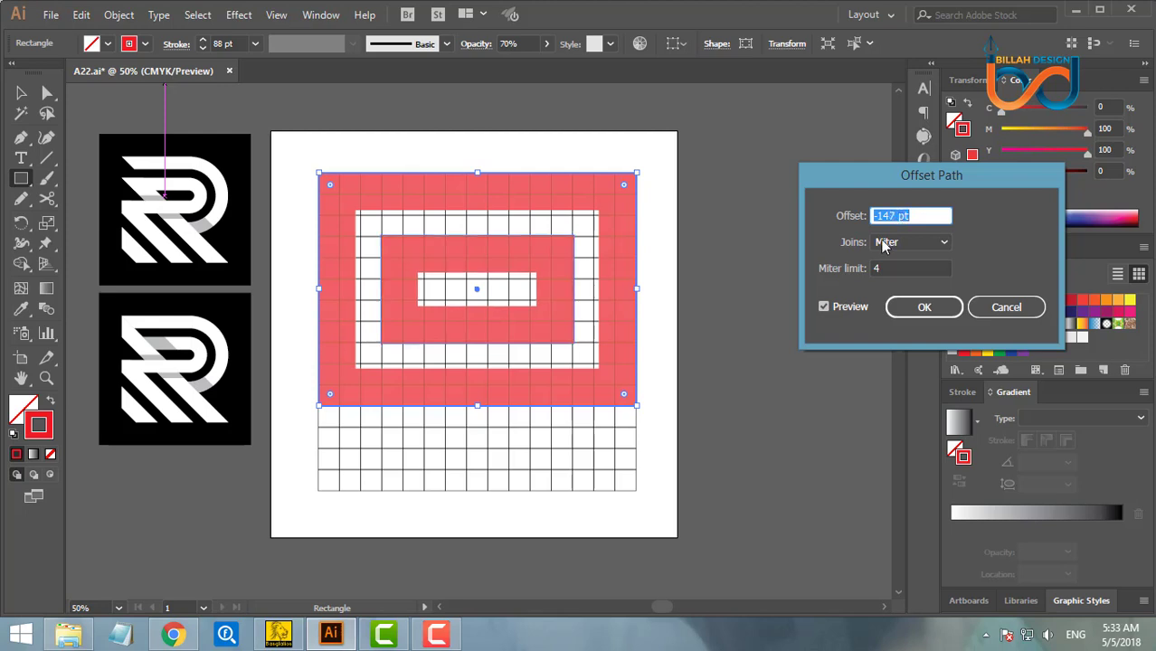
Confirm the -147 pt offset, then set both red frames to 100% opacity.
click(918, 306)
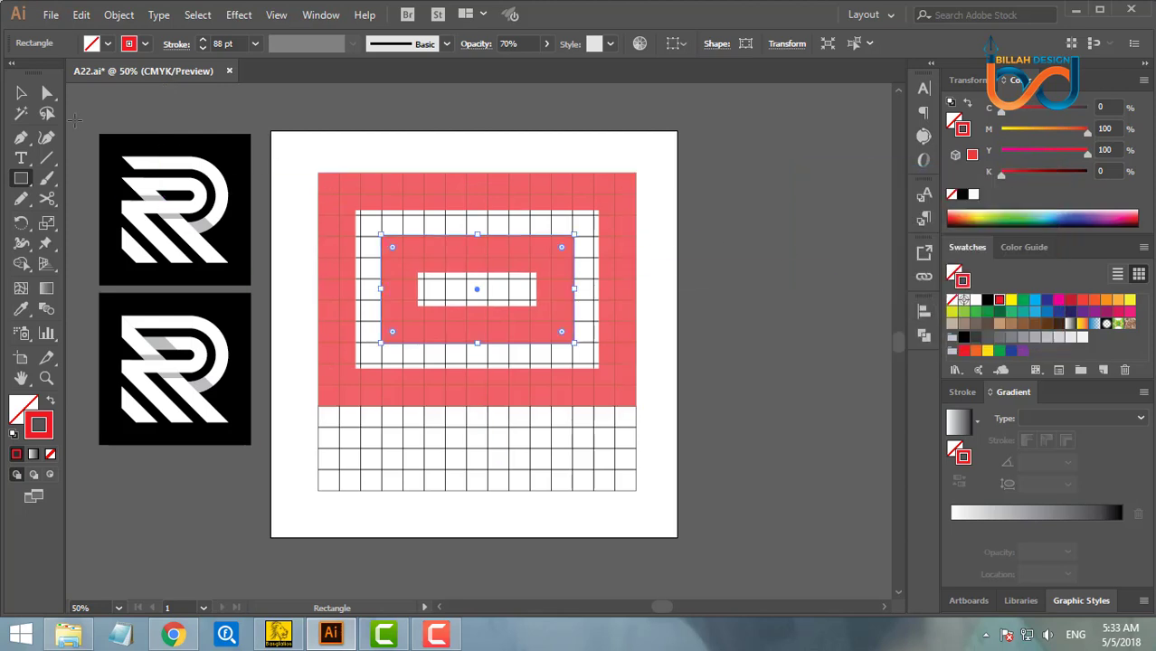
click(21, 93)
click(735, 349)
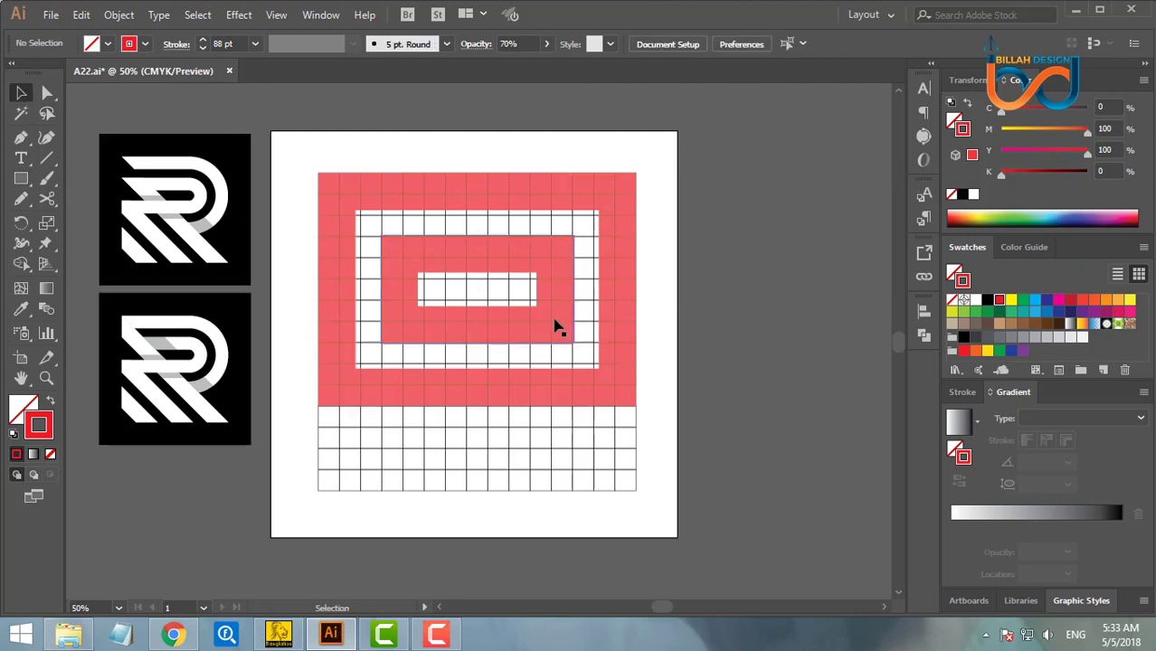
click(557, 326)
shift+click(625, 359)
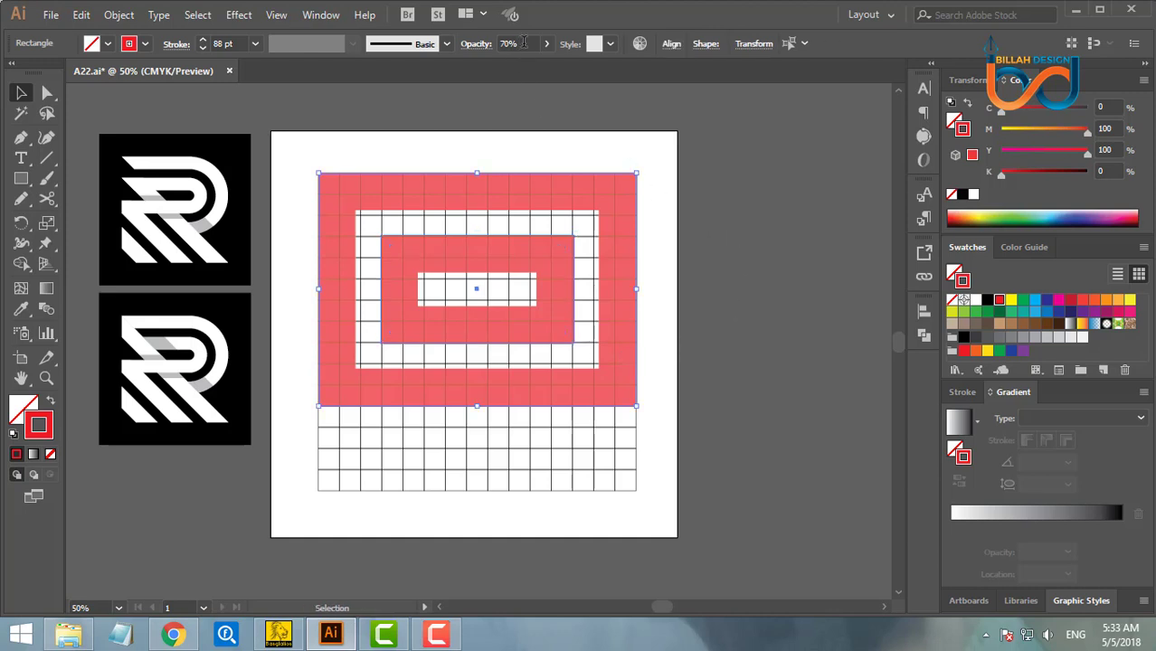
click(524, 43)
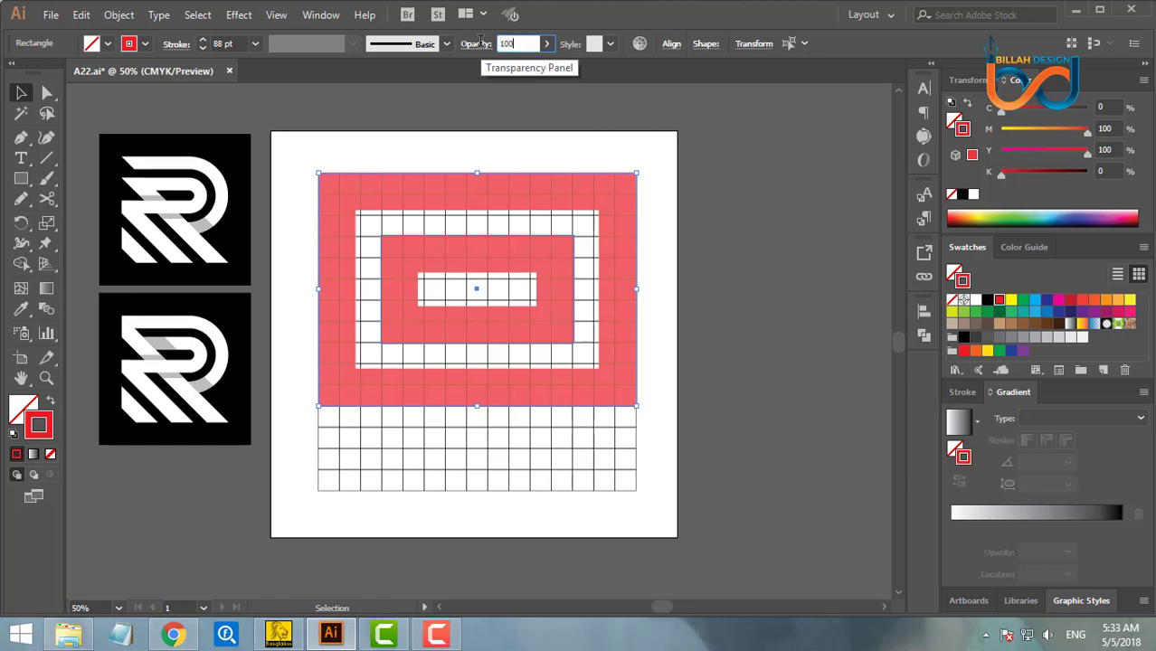
key(Return)
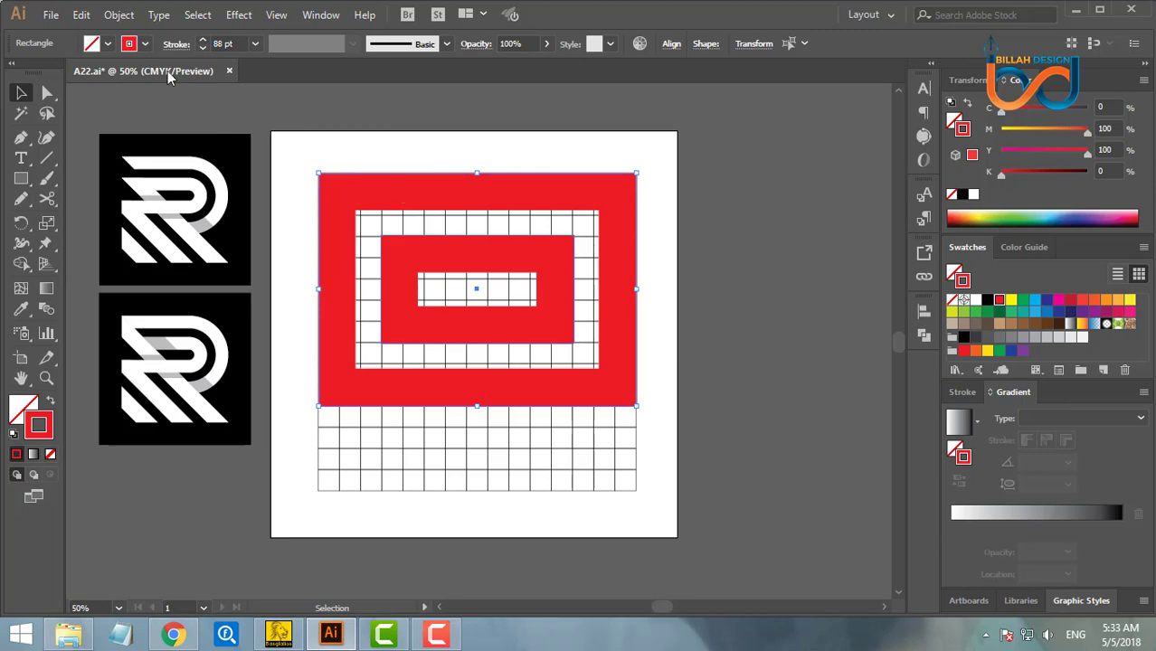
Expand the red frames' appearance into filled shapes and deselect.
click(120, 16)
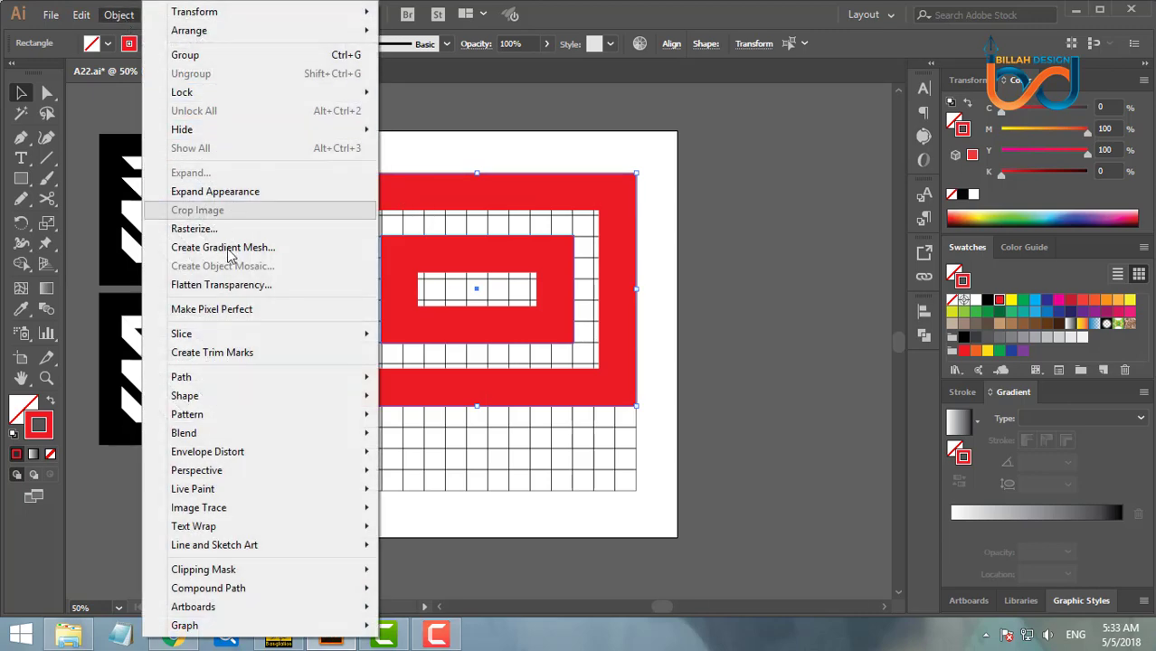
click(217, 193)
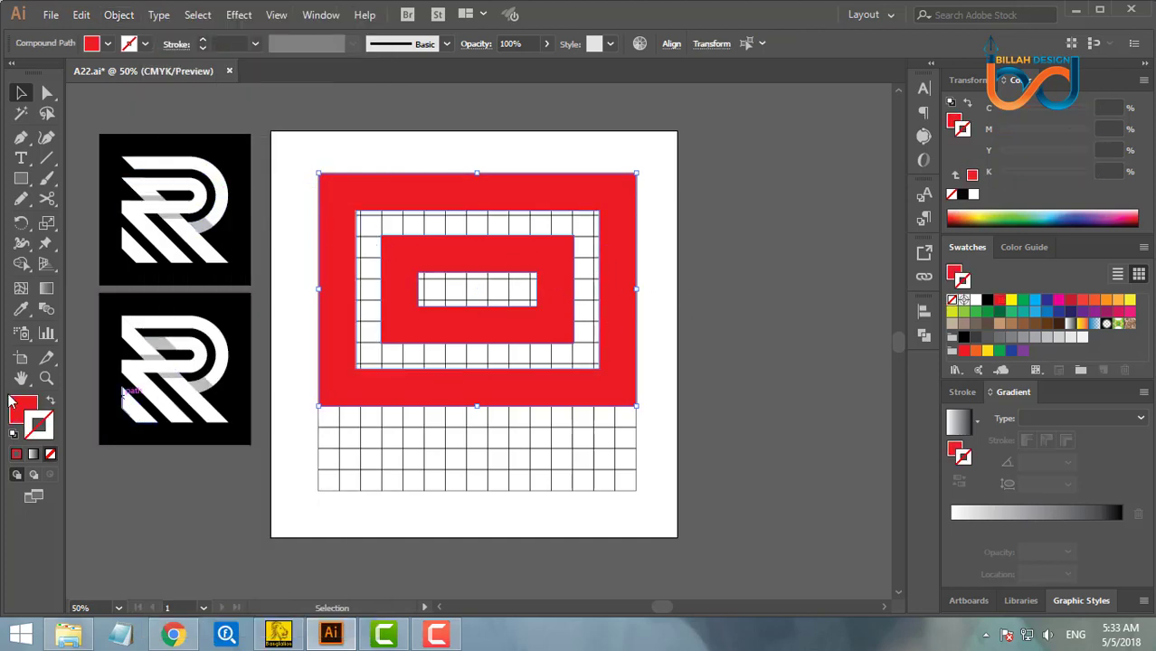
click(710, 391)
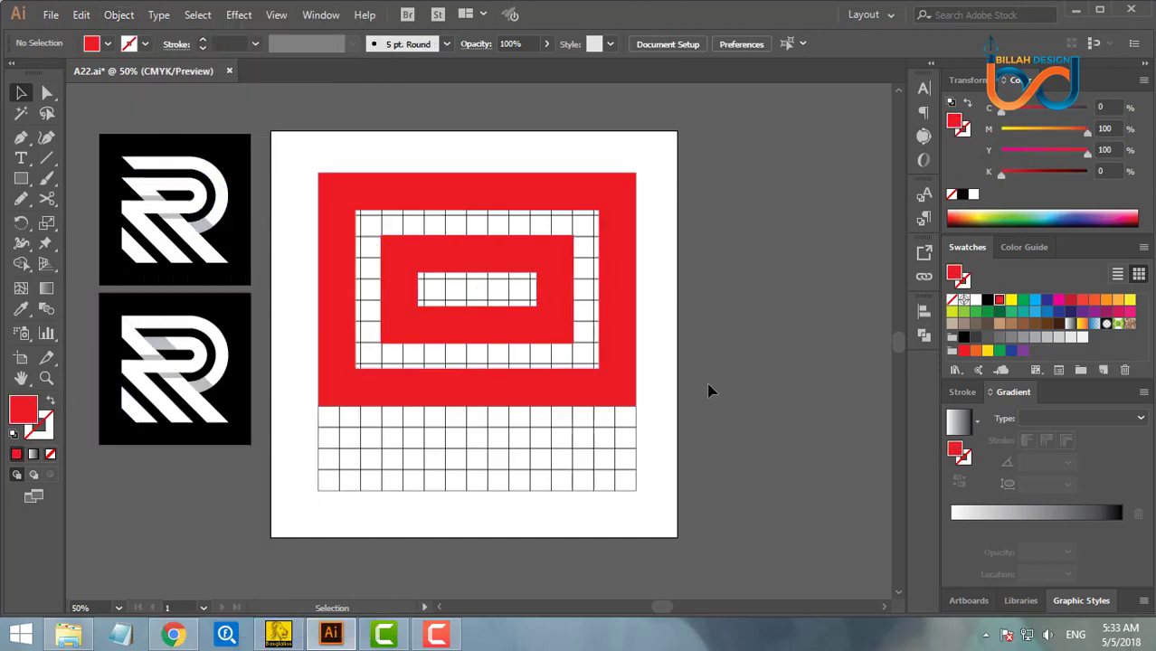
Extend a rectangle's left edge, Pathfinder Divide, and delete the outer frame's leftover left piece.
drag(695, 371, 711, 372)
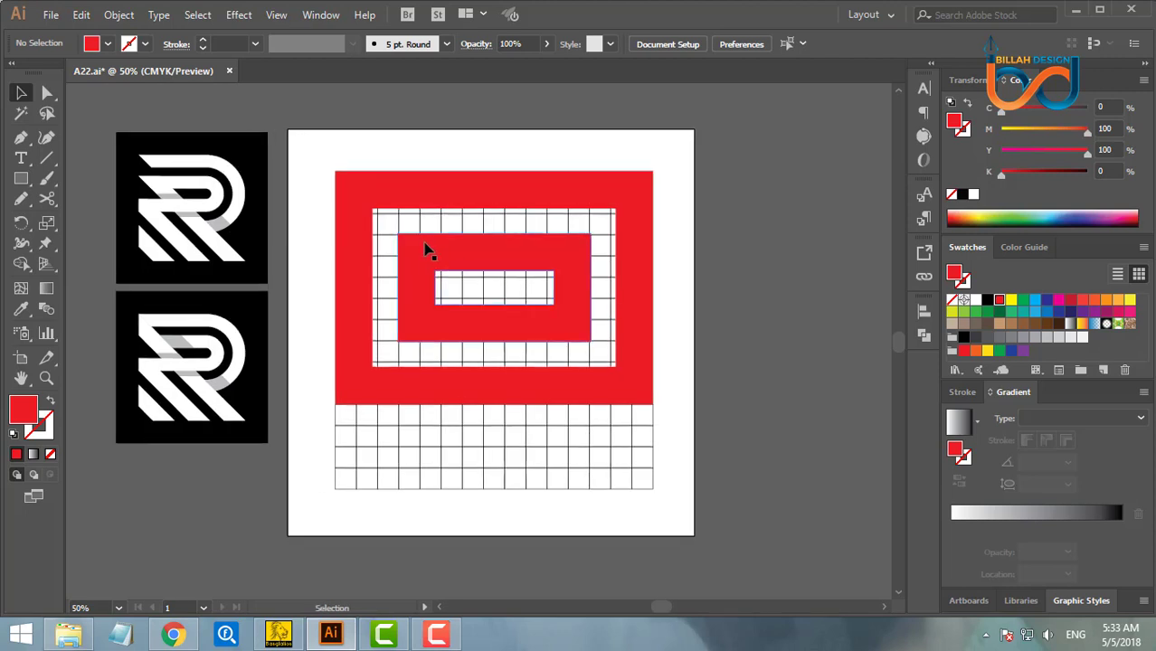
click(47, 96)
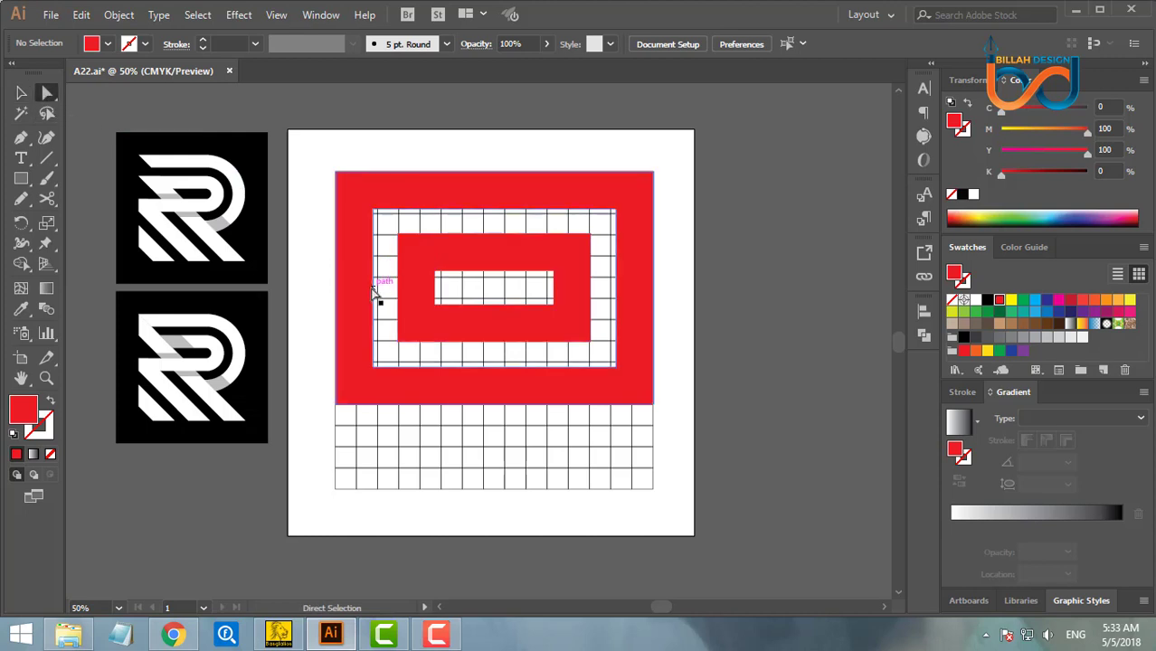
click(373, 291)
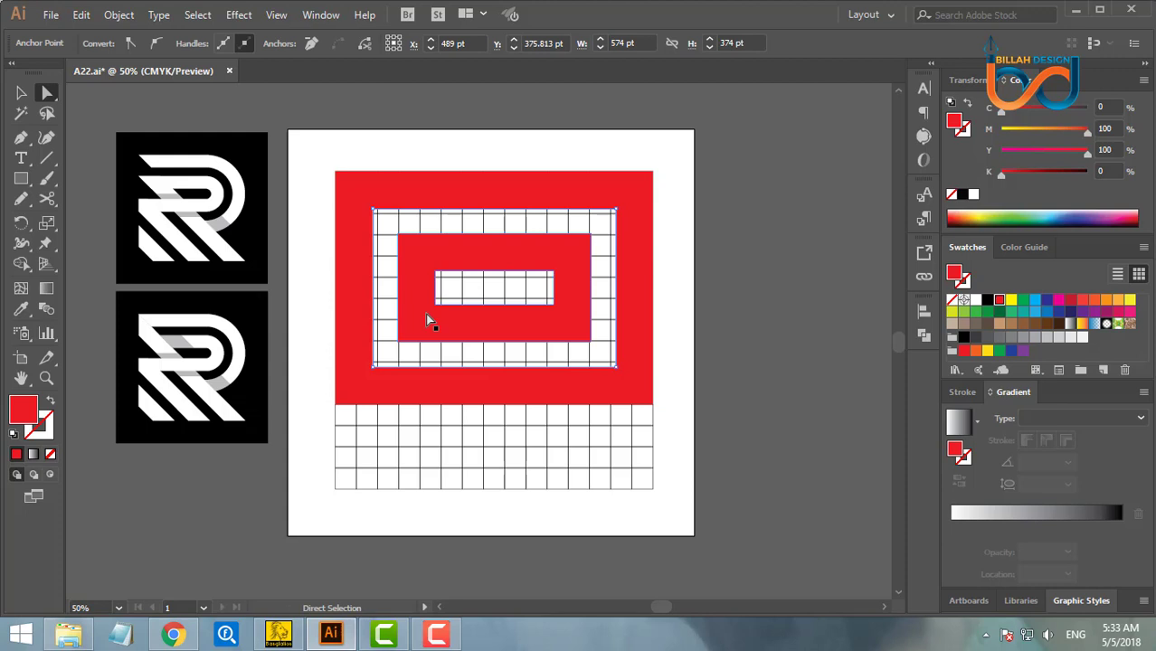
key(shift+Left)
key(shift+Left)
key(shift+Left)
key(shift+Left)
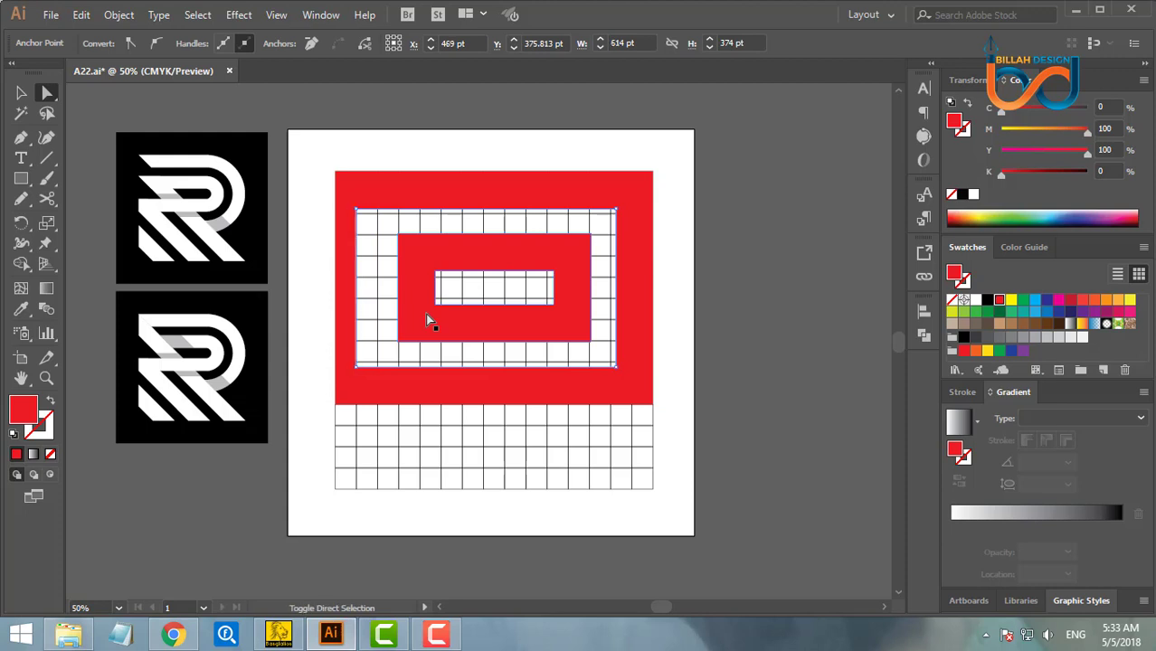
key(shift+Left)
key(shift+Left)
key(shift+Left)
key(shift+Left)
key(shift+Left)
key(shift+Left)
key(shift+Left)
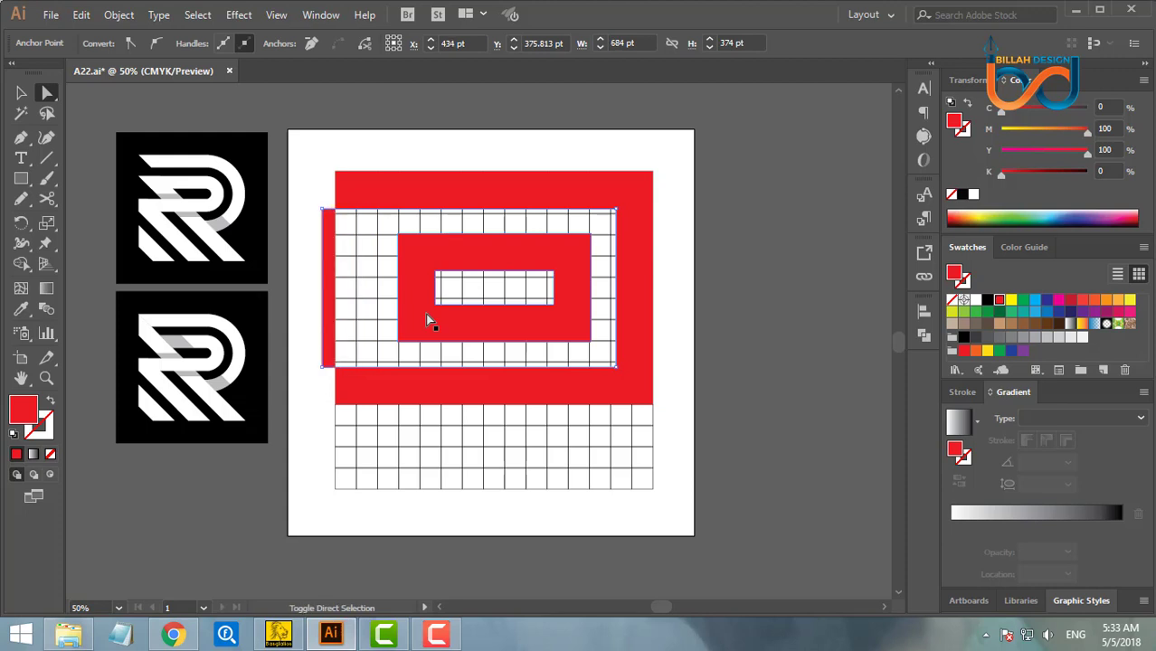
key(shift+Left)
key(shift+Left)
key(shift+Left)
key(shift+Left)
key(shift+Left)
key(shift+Left)
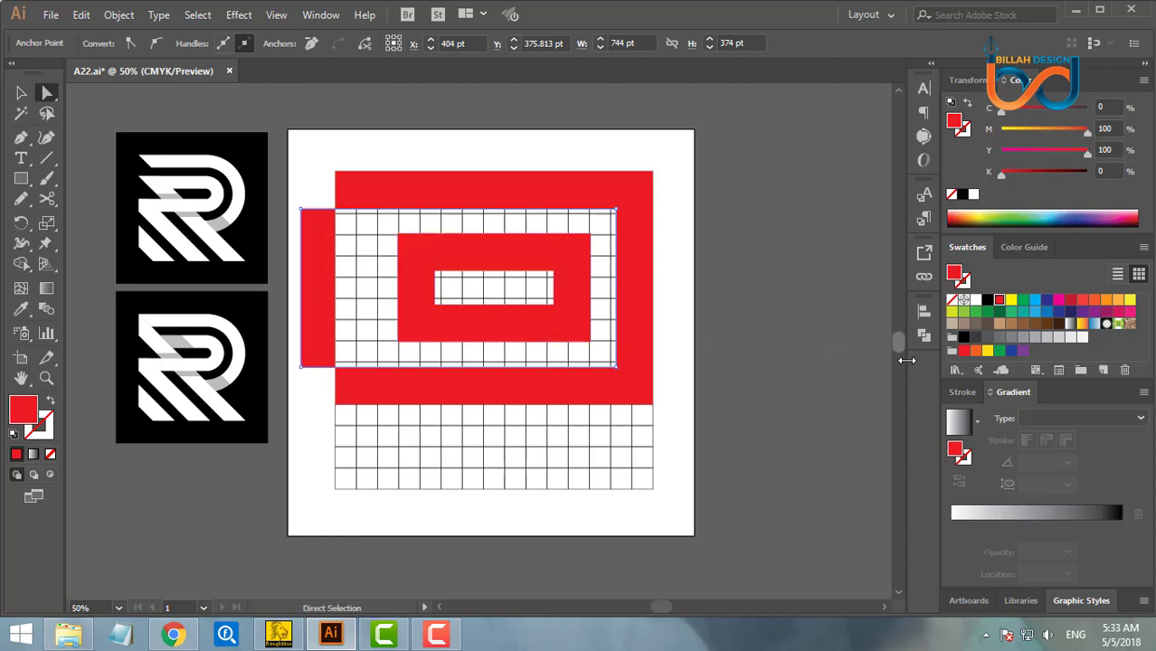
click(924, 337)
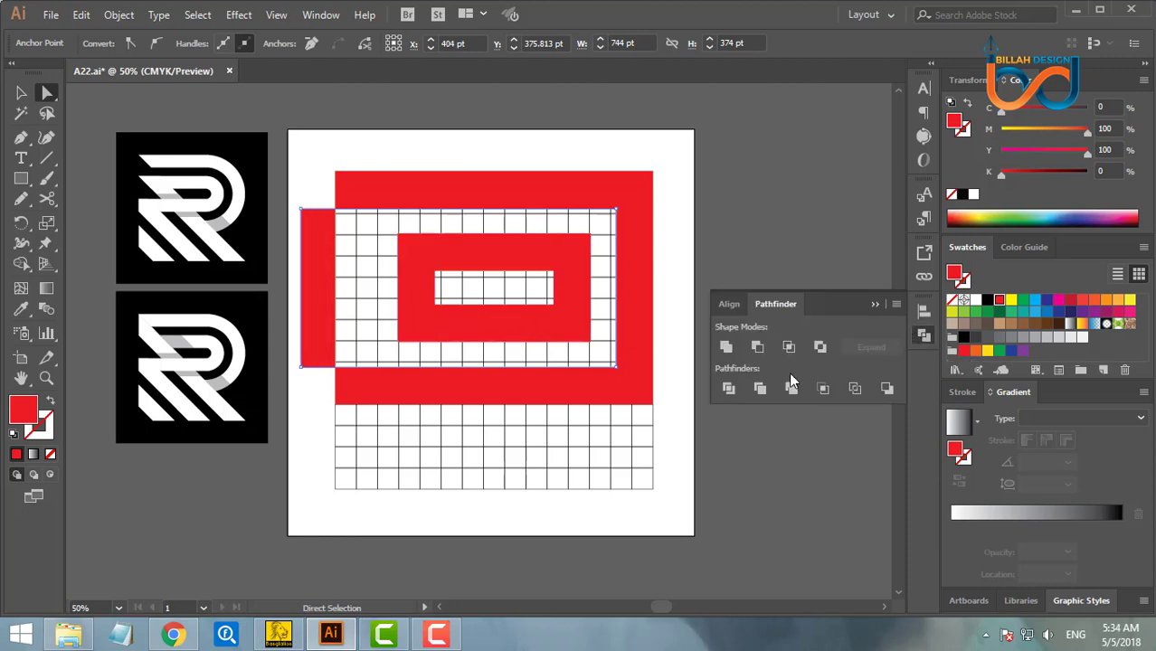
click(729, 388)
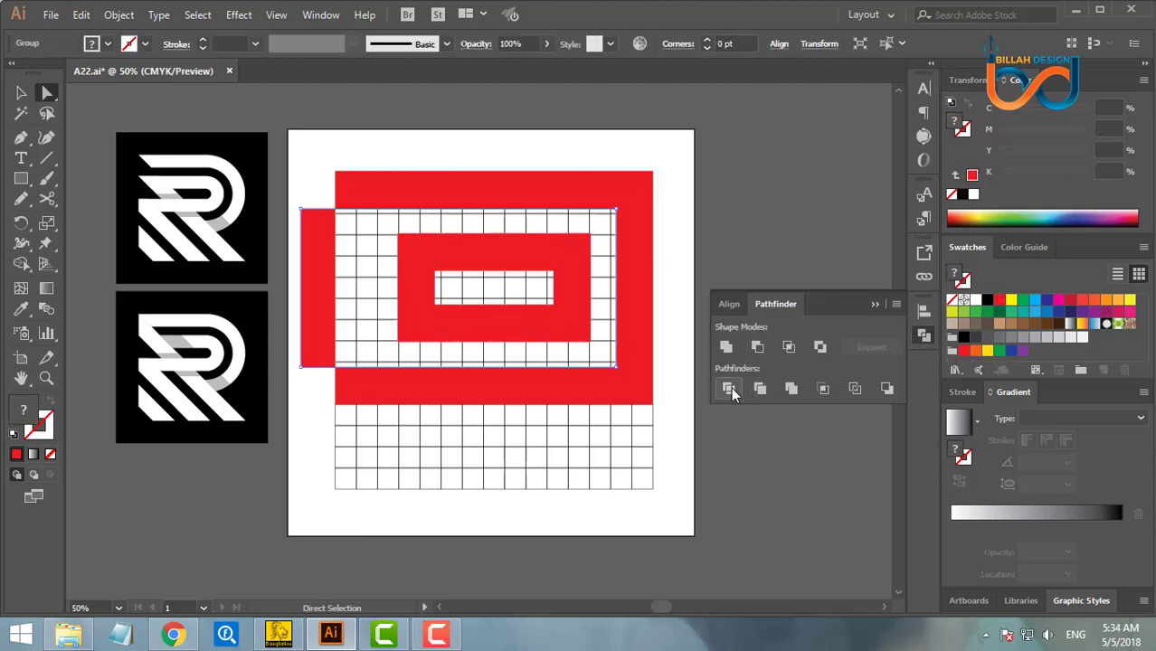
click(924, 336)
click(819, 281)
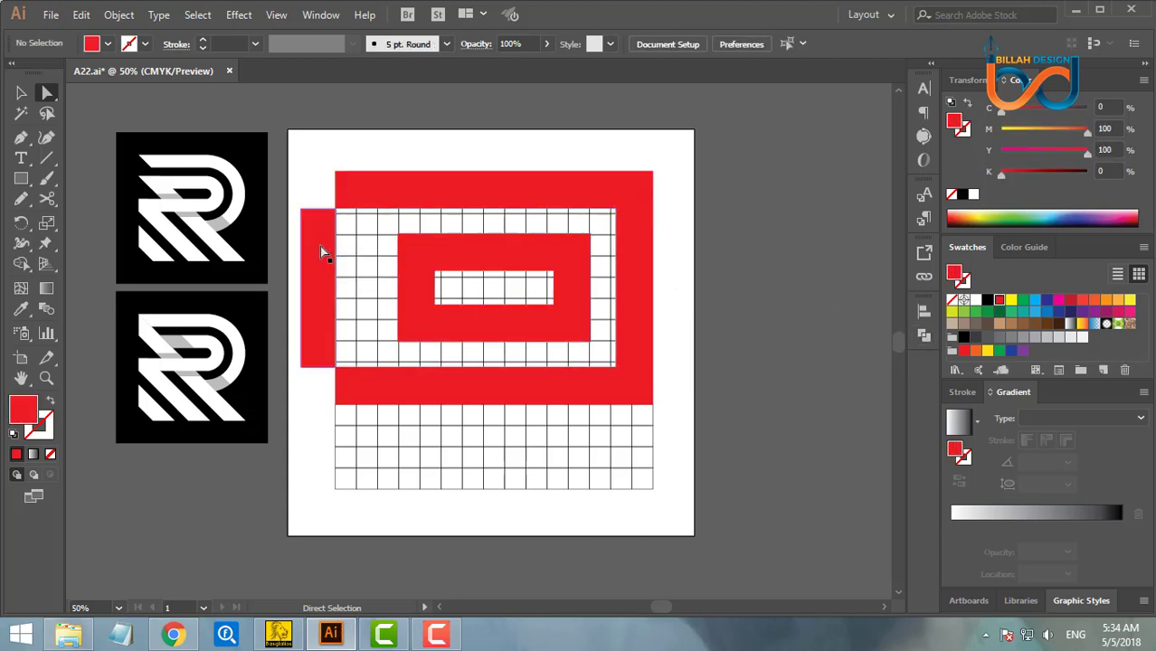
drag(314, 265, 303, 287)
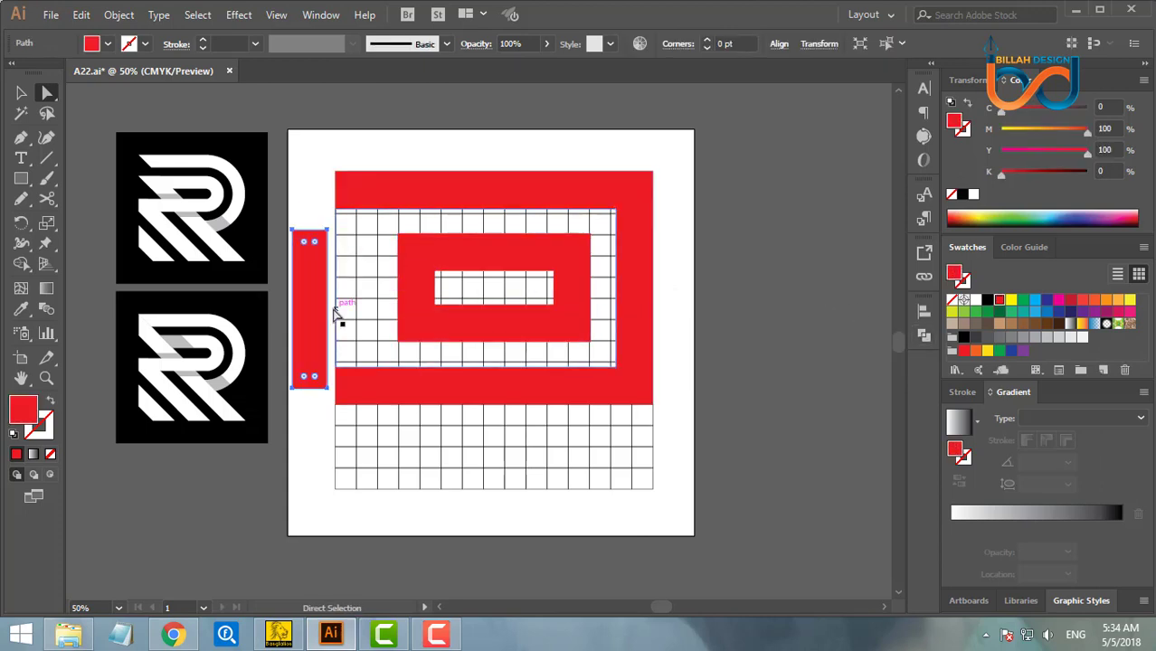
key(Delete)
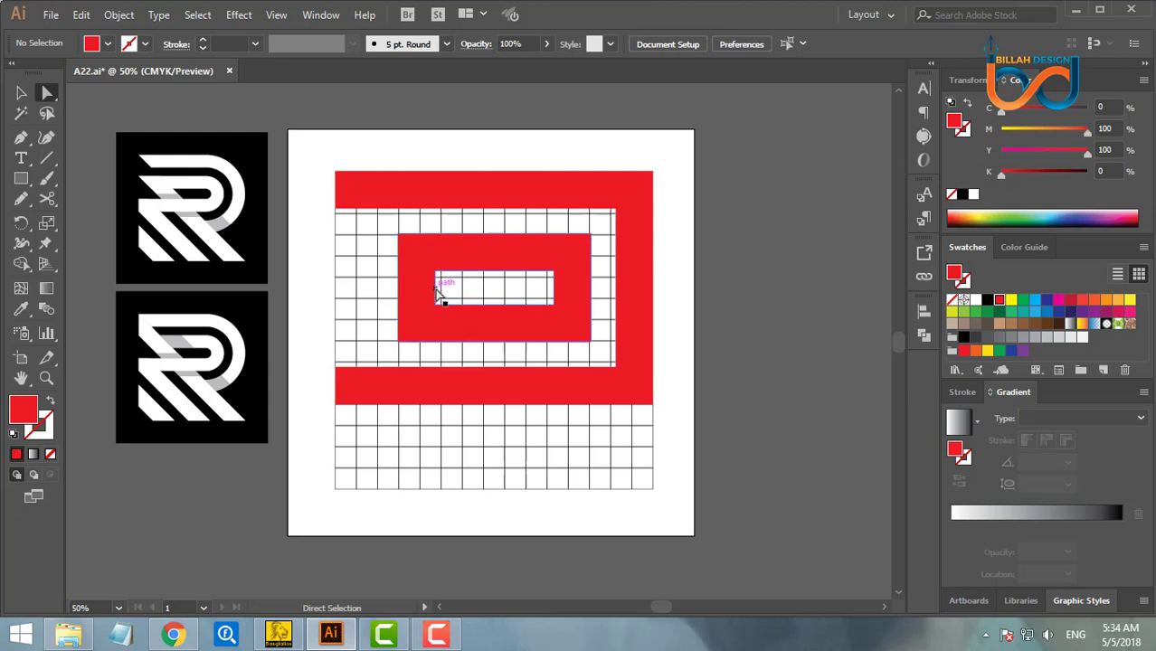
Extend the inner rectangle's left edge, Divide again, and delete the inner bar's leftover left piece.
click(437, 291)
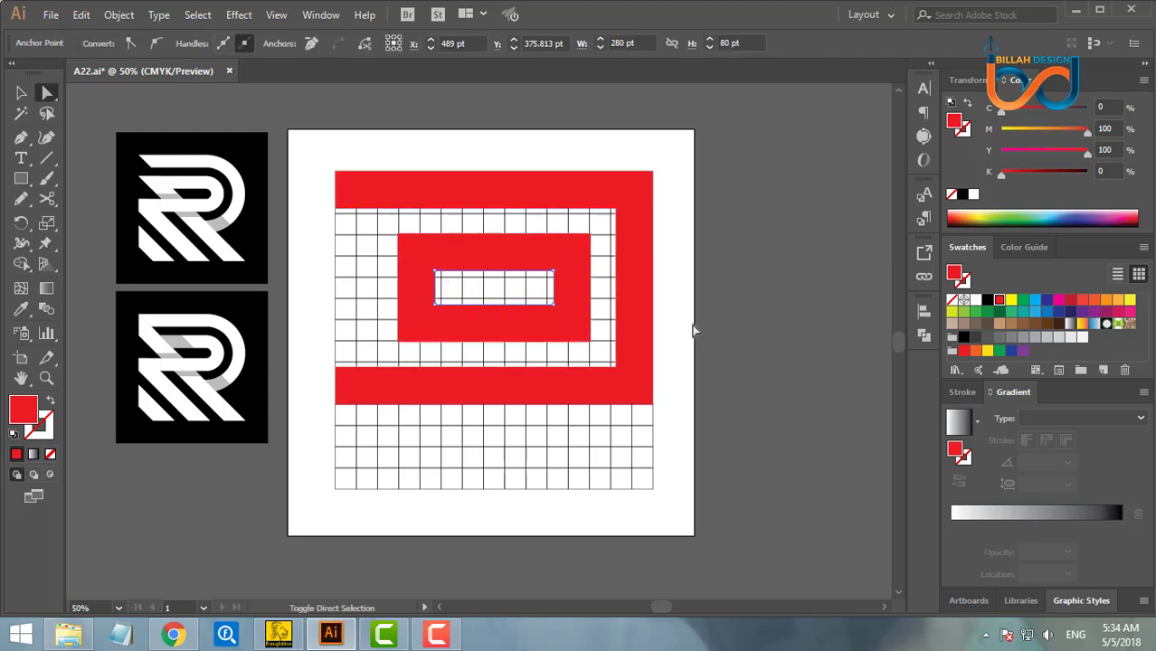
key(Left)
key(Left)
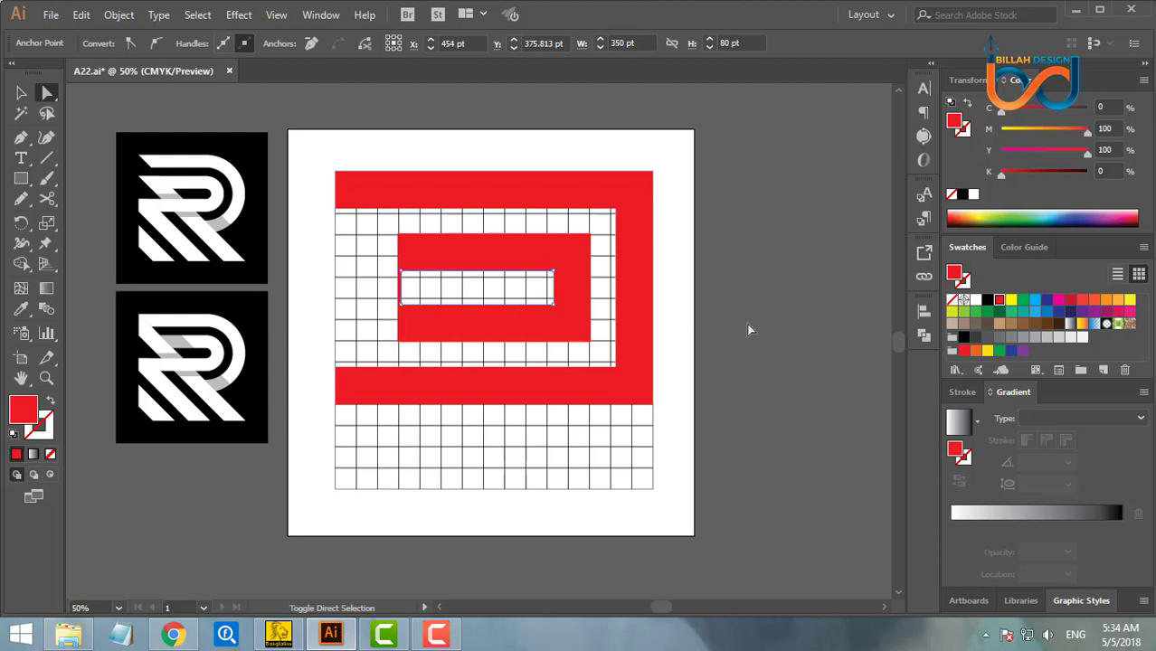
key(Left)
key(Left)
key(Left)
key(Left)
key(Left)
key(Left)
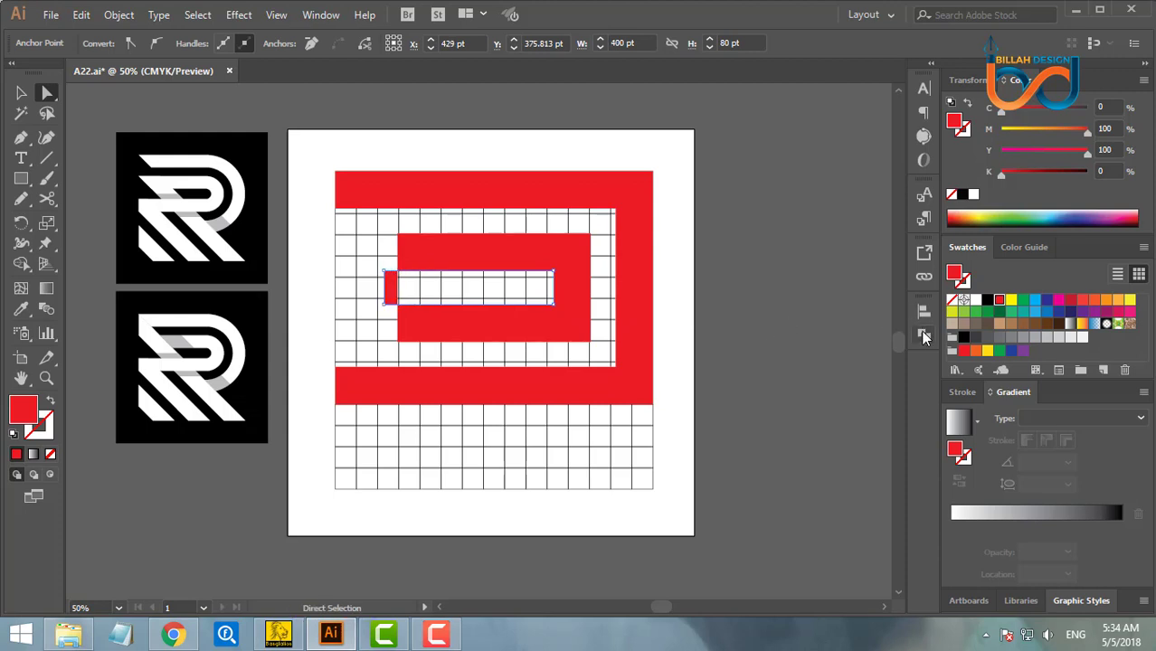
click(924, 335)
click(728, 388)
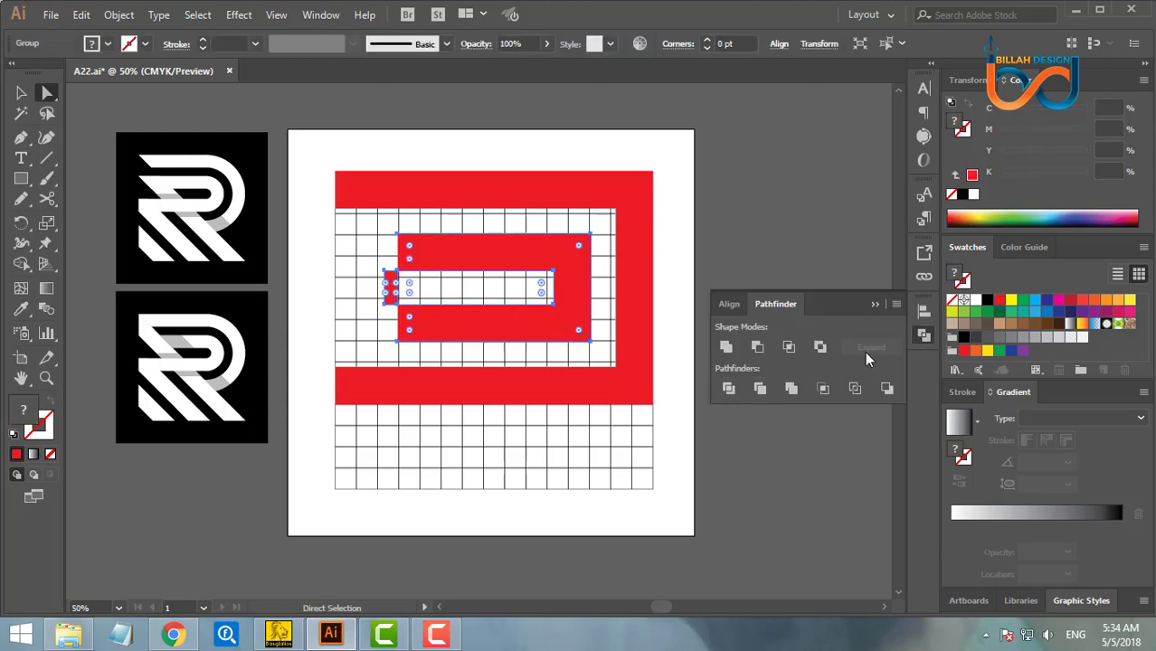
click(924, 336)
click(498, 310)
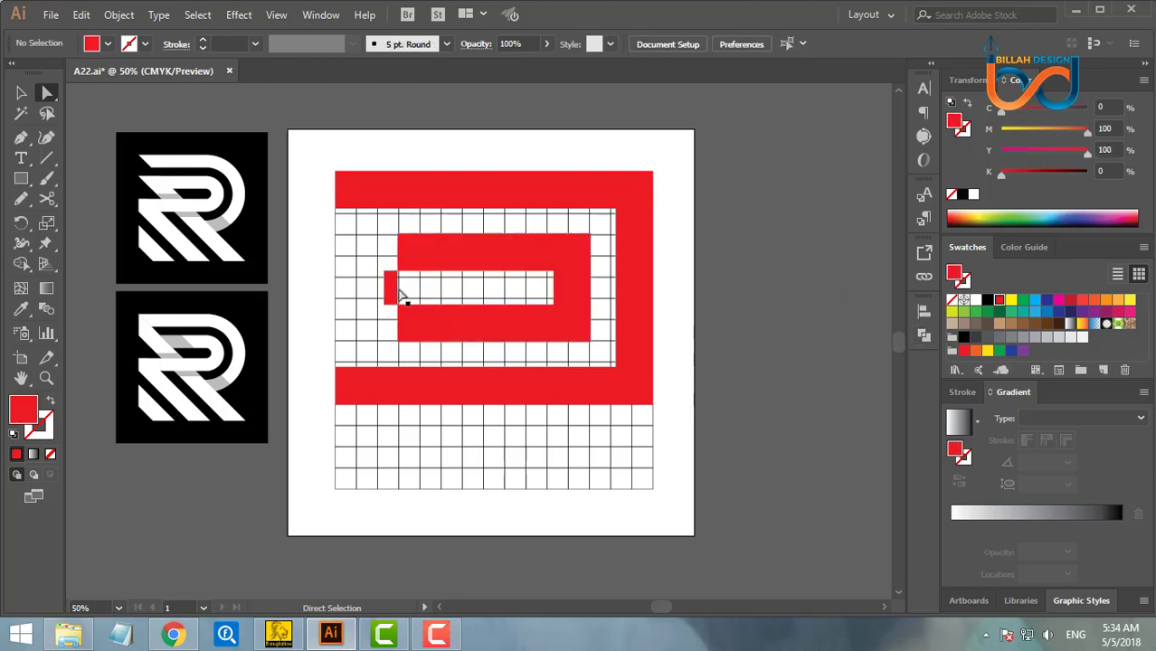
click(395, 289)
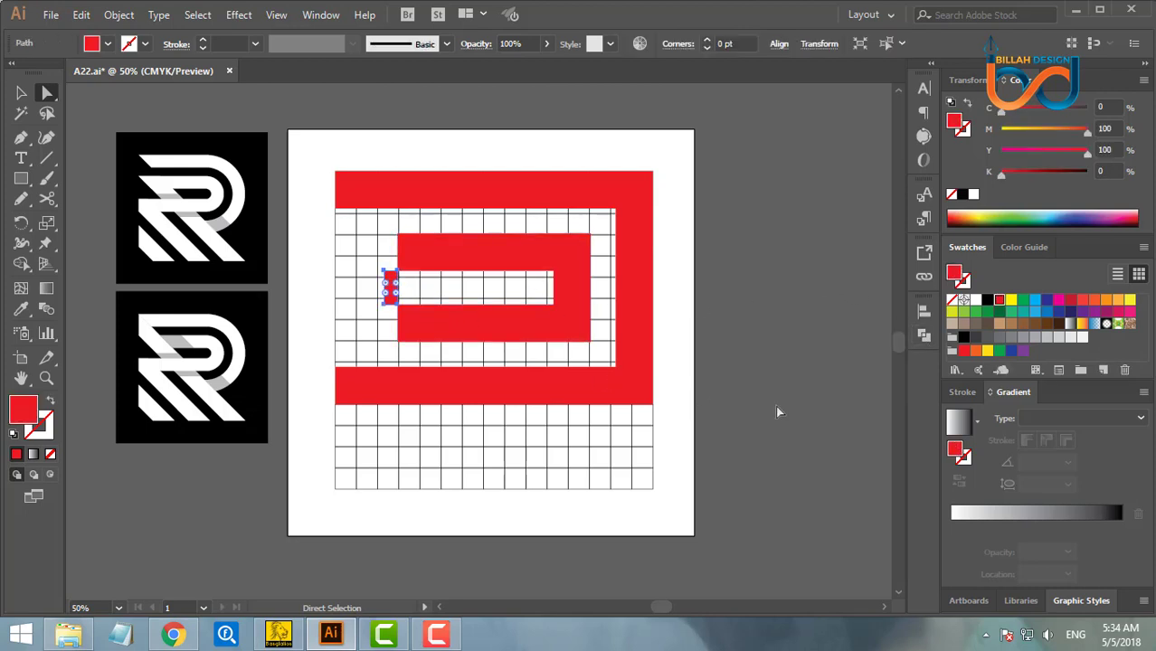
key(Delete)
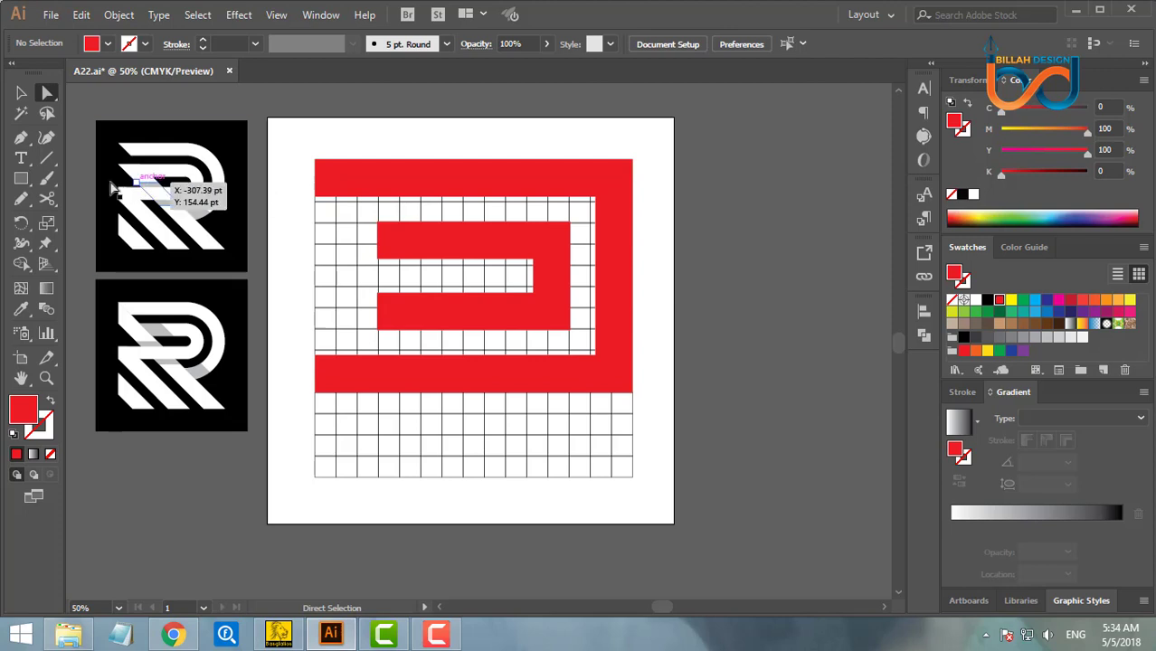
Draw a 45° diagonal line from the shape's top-left corner and give it a black stroke.
click(49, 158)
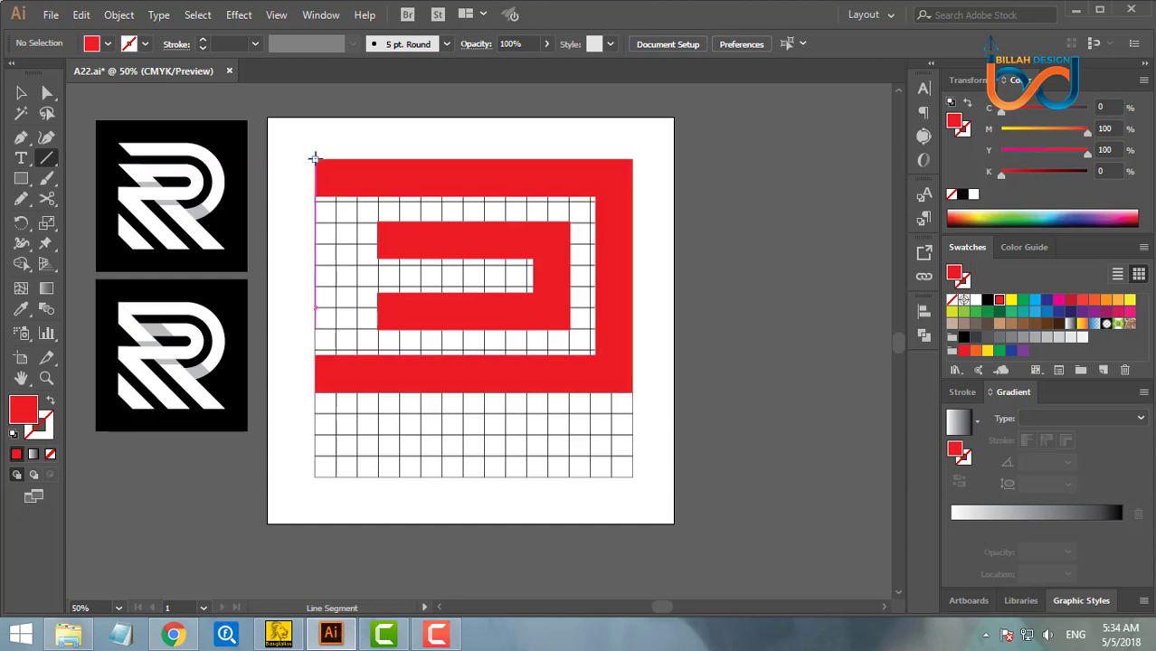
drag(315, 159, 632, 477)
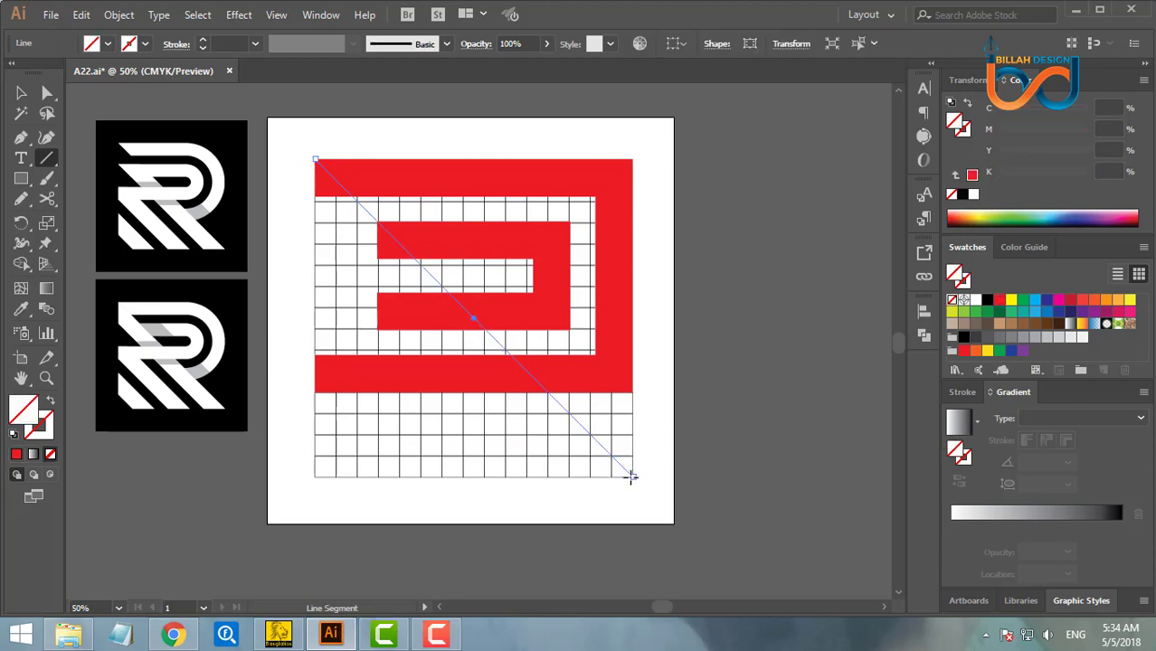
click(51, 433)
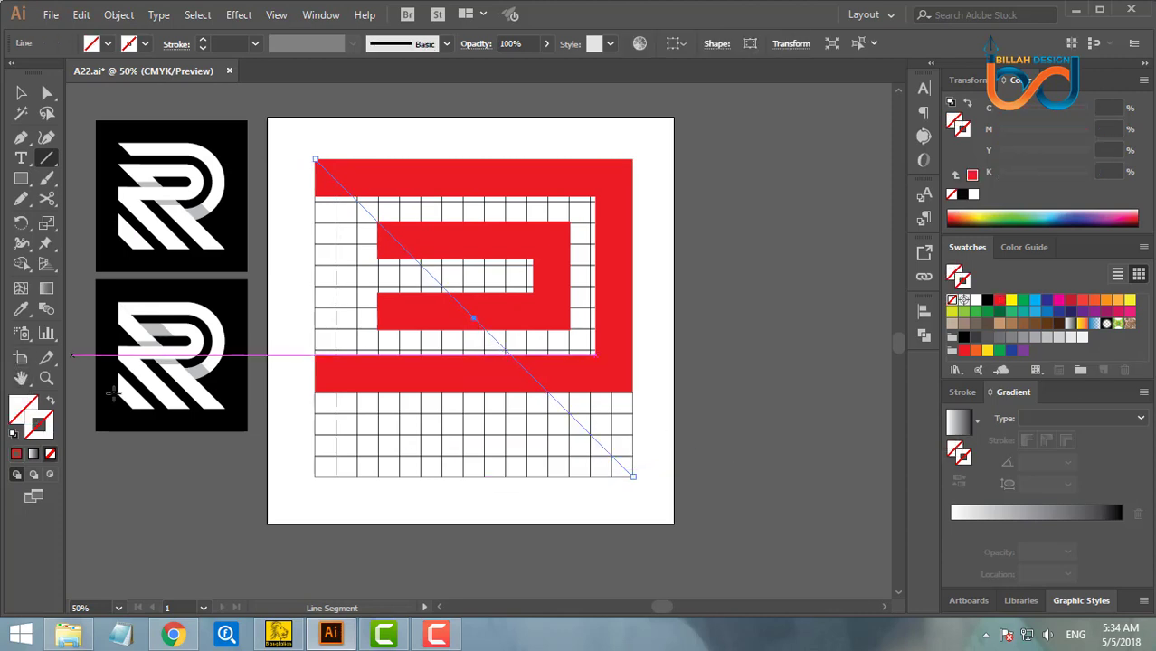
click(206, 41)
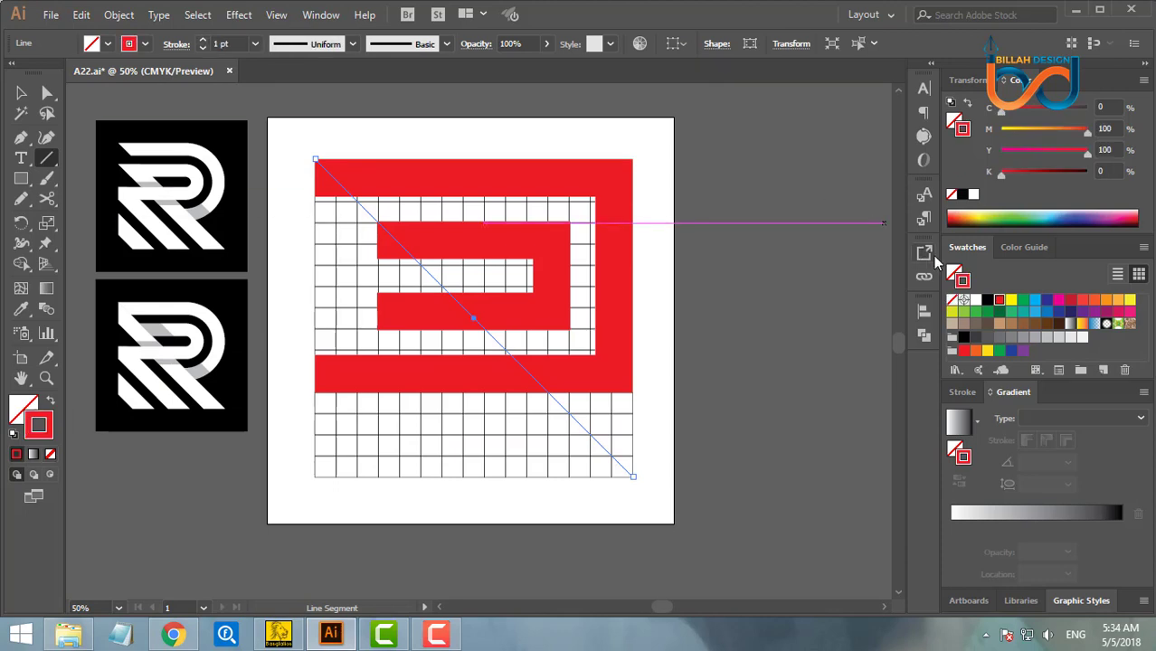
click(987, 301)
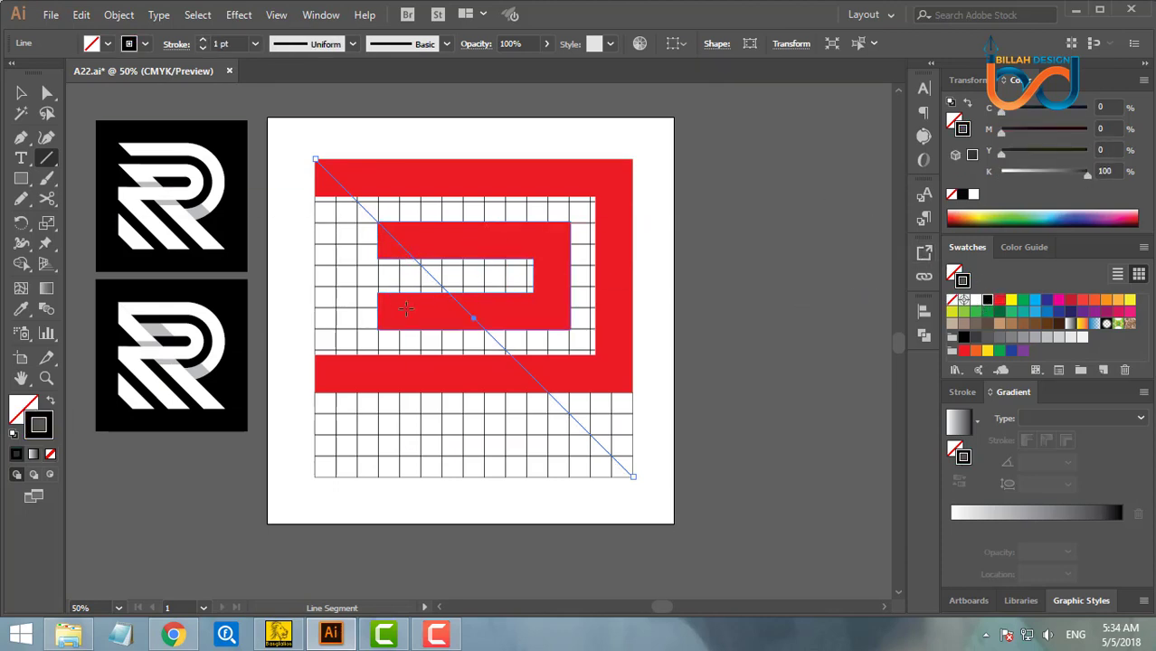
drag(399, 305, 421, 317)
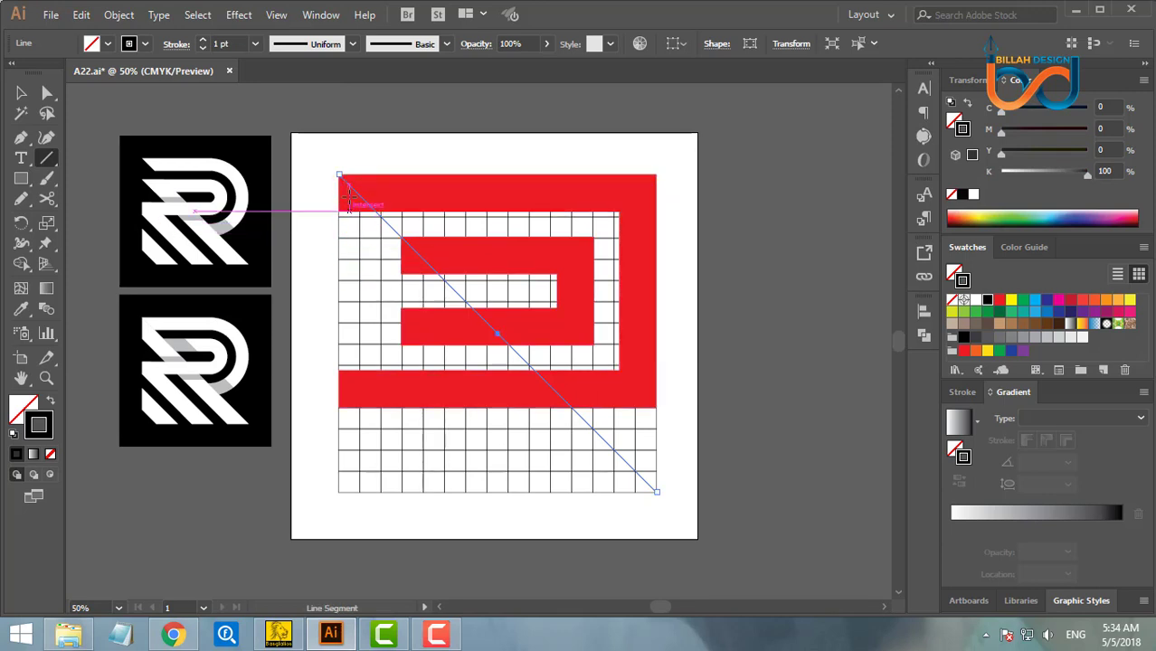
Add five more parallel diagonal lines down the grid's left edge to the bottom-left corner.
drag(339, 174, 592, 491)
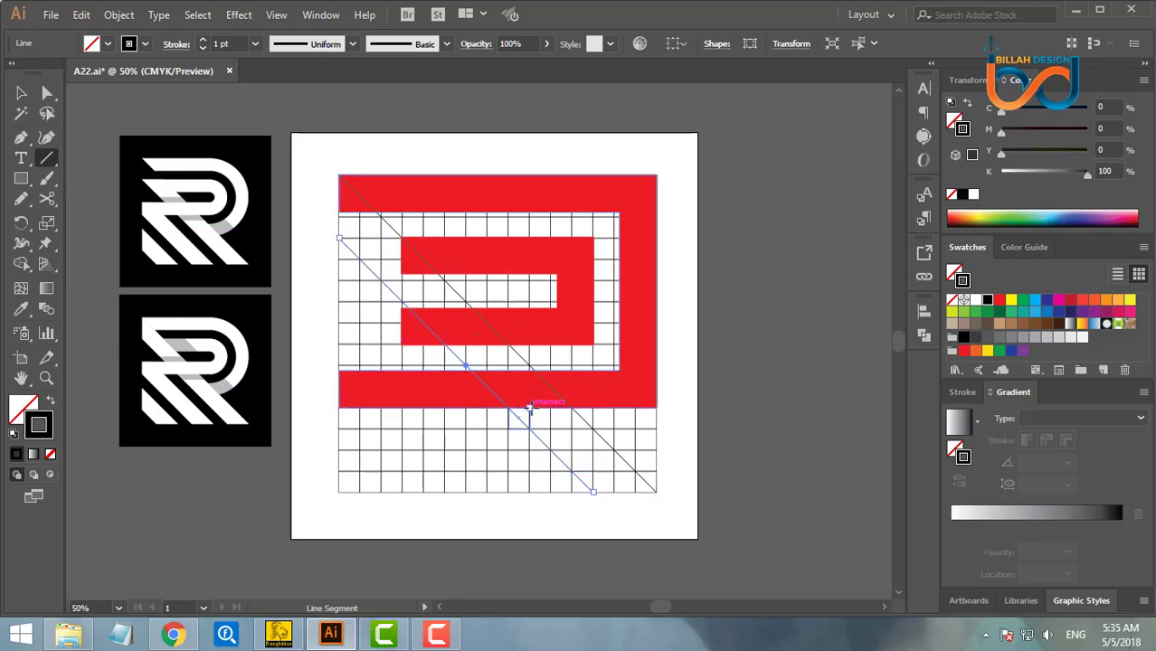
scroll(521, 395, left, 1)
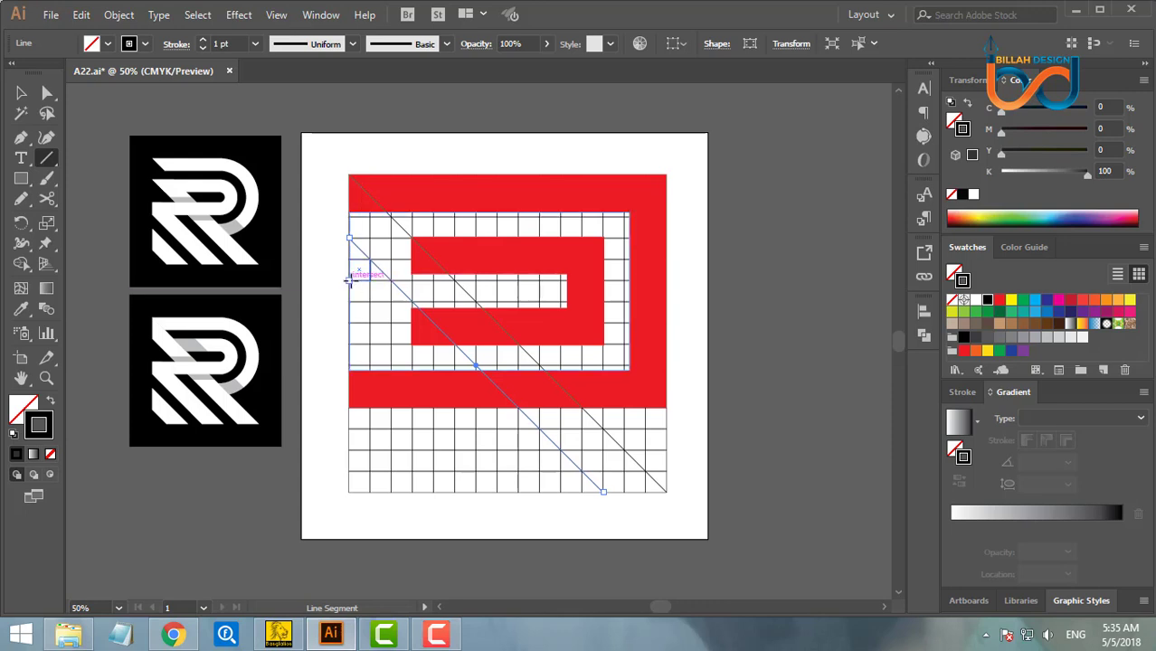
drag(350, 281, 561, 493)
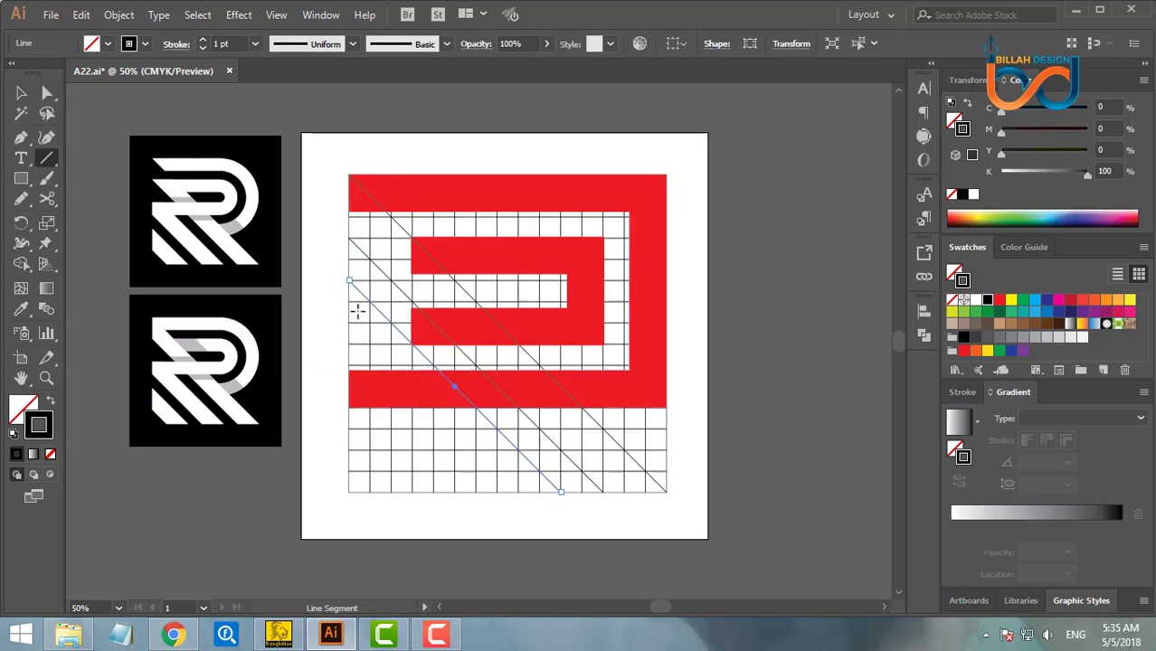
drag(350, 345, 498, 493)
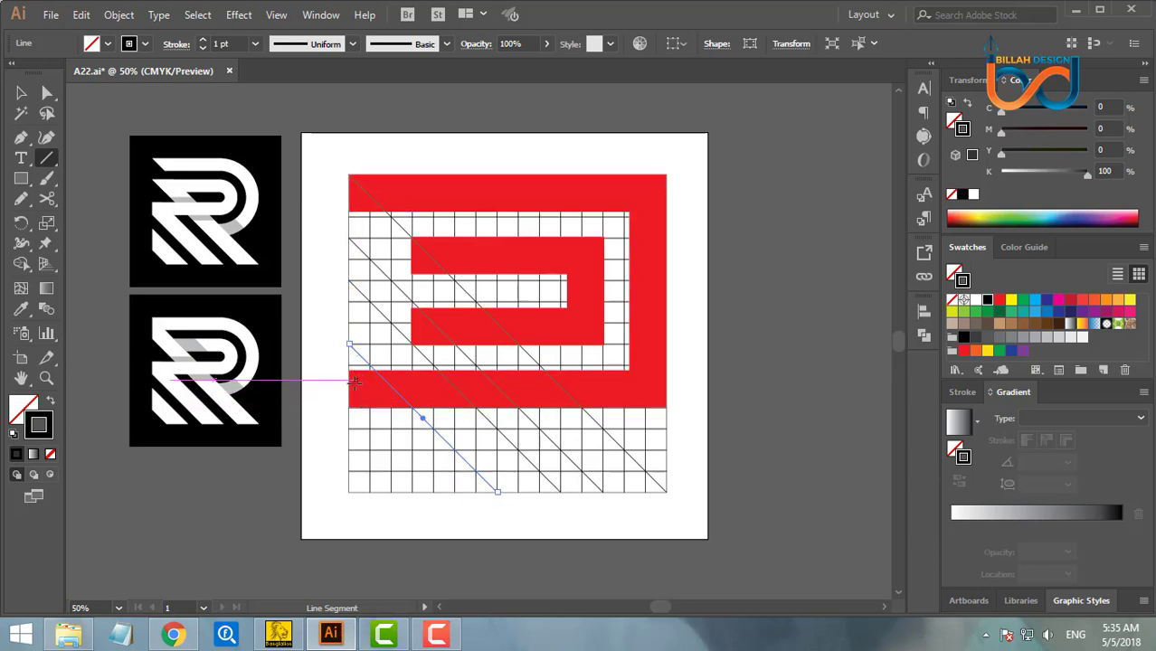
drag(349, 387, 454, 491)
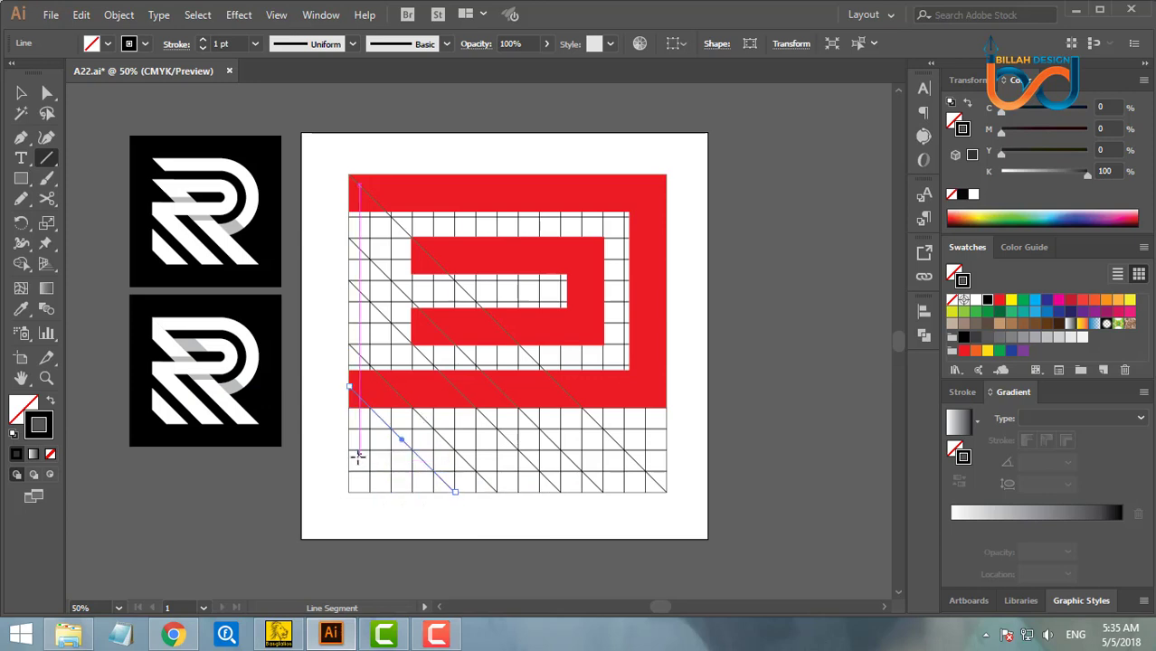
drag(349, 450, 392, 491)
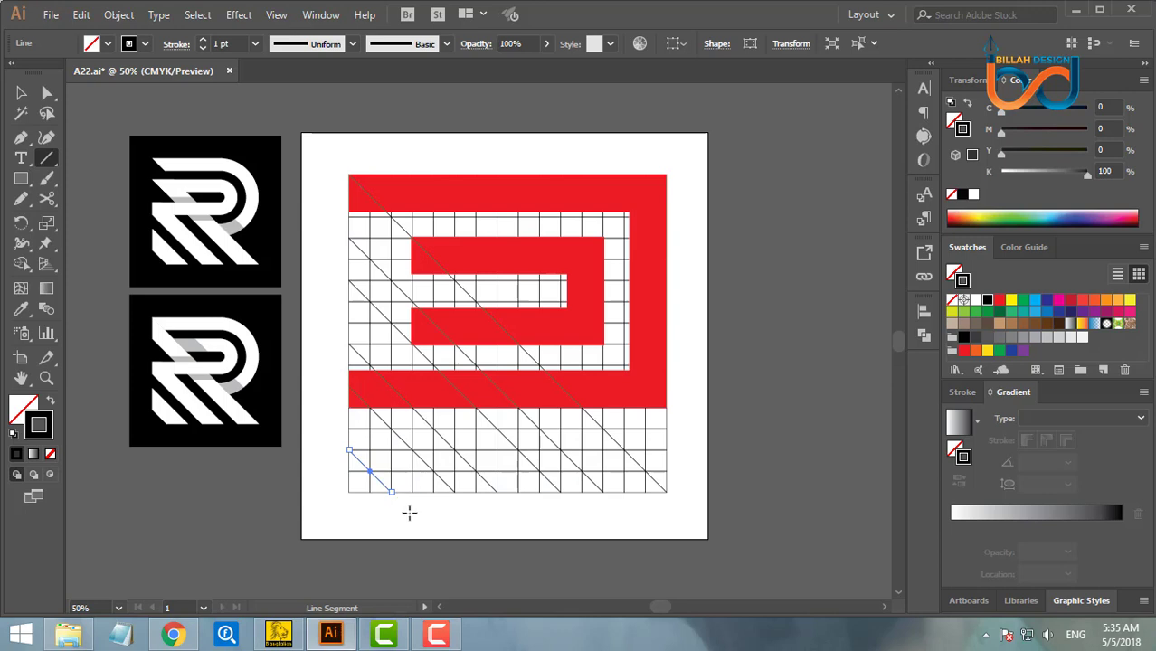
click(21, 92)
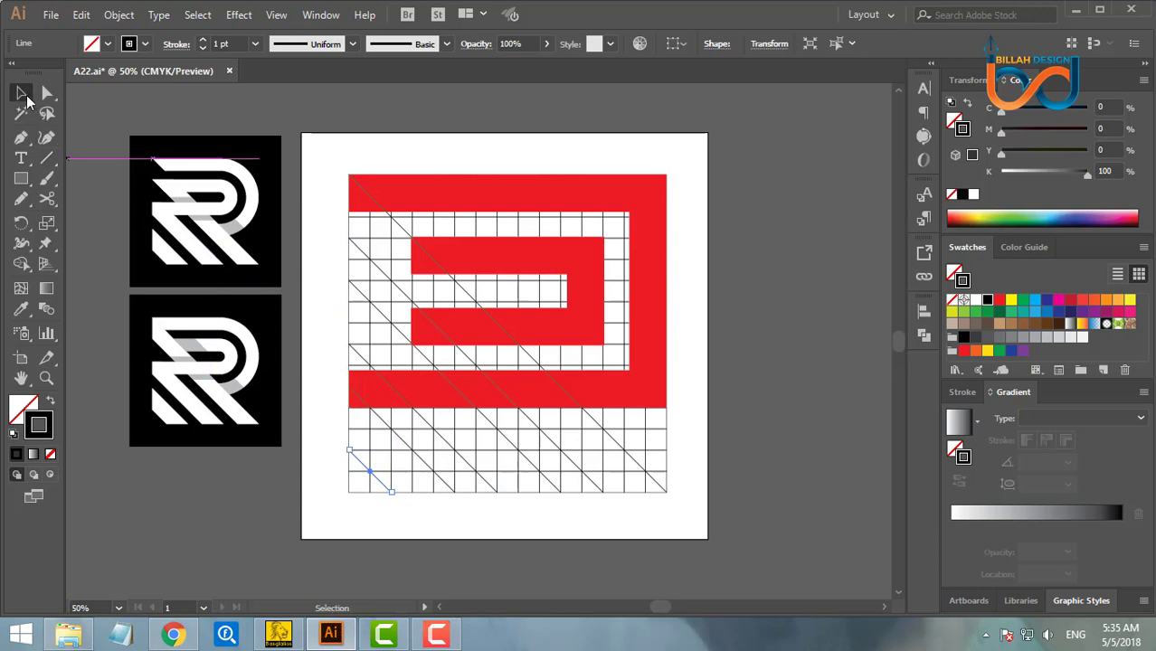
click(764, 450)
drag(762, 445, 729, 442)
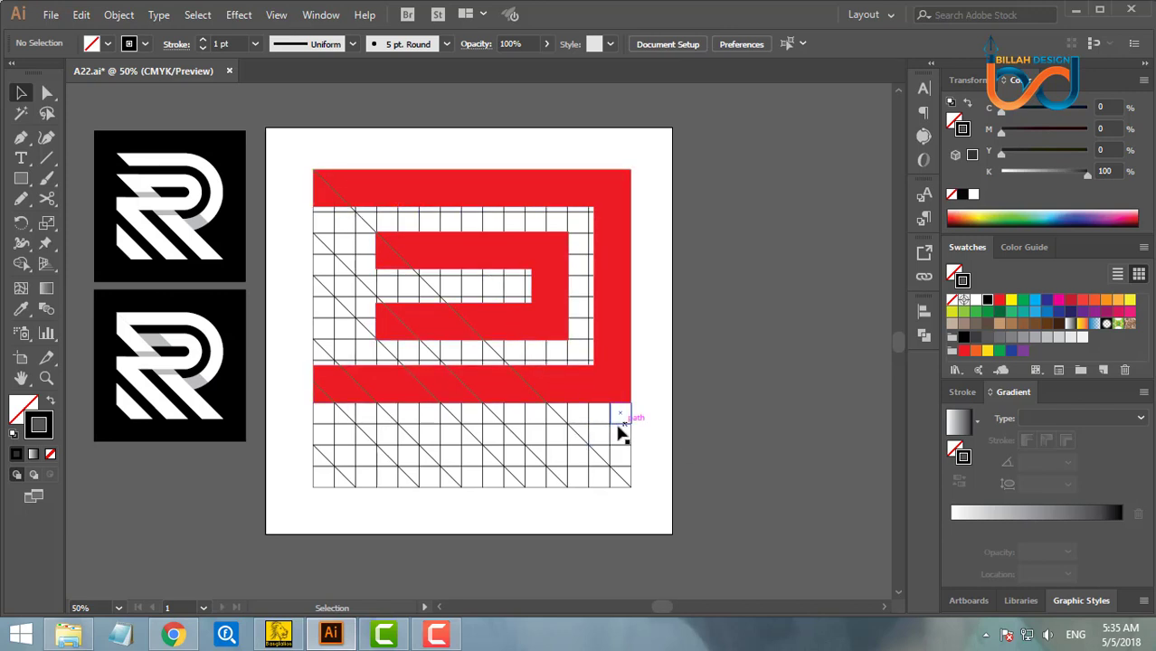
Move the helper grid off the artwork and delete it.
drag(627, 427, 775, 388)
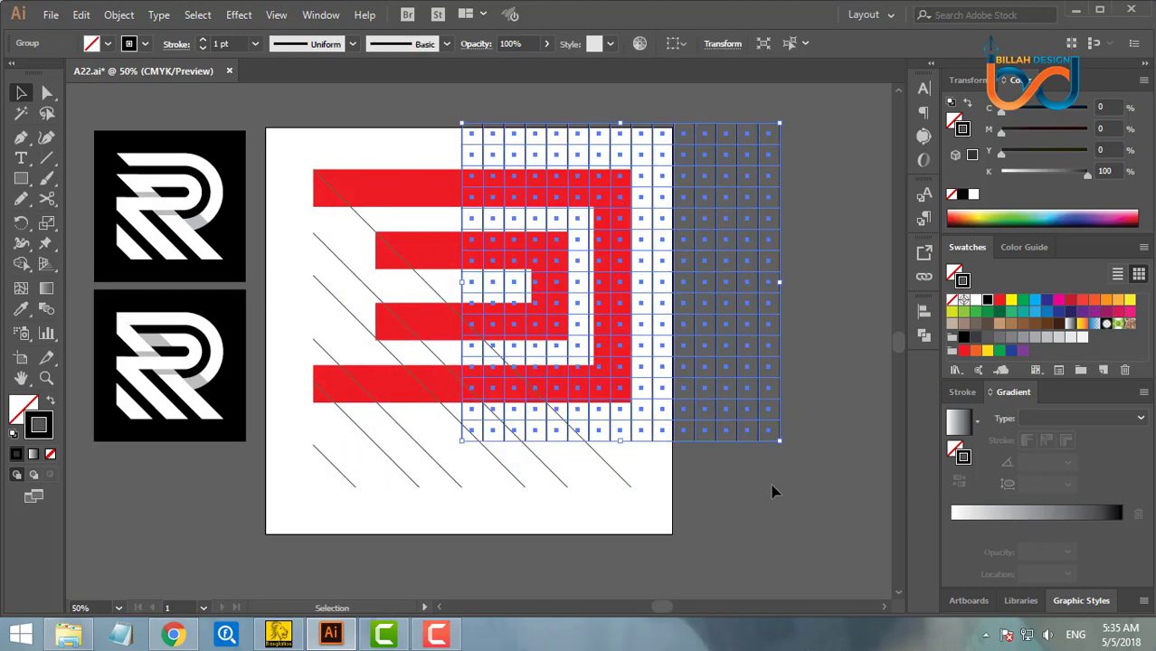
key(Delete)
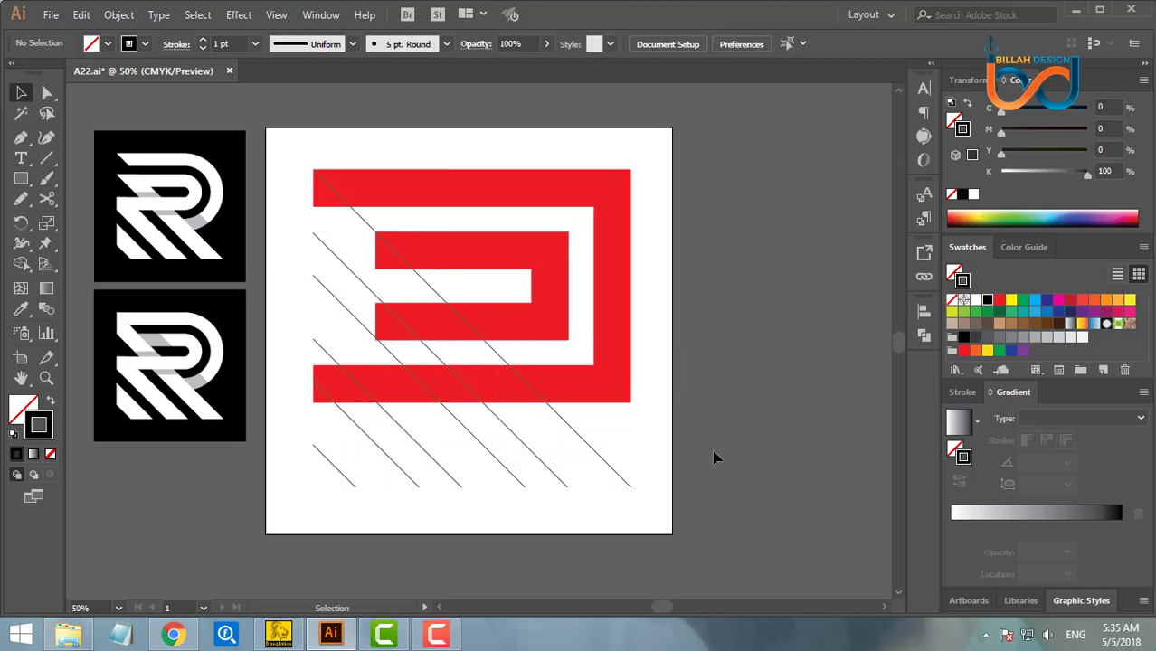
drag(714, 458, 724, 447)
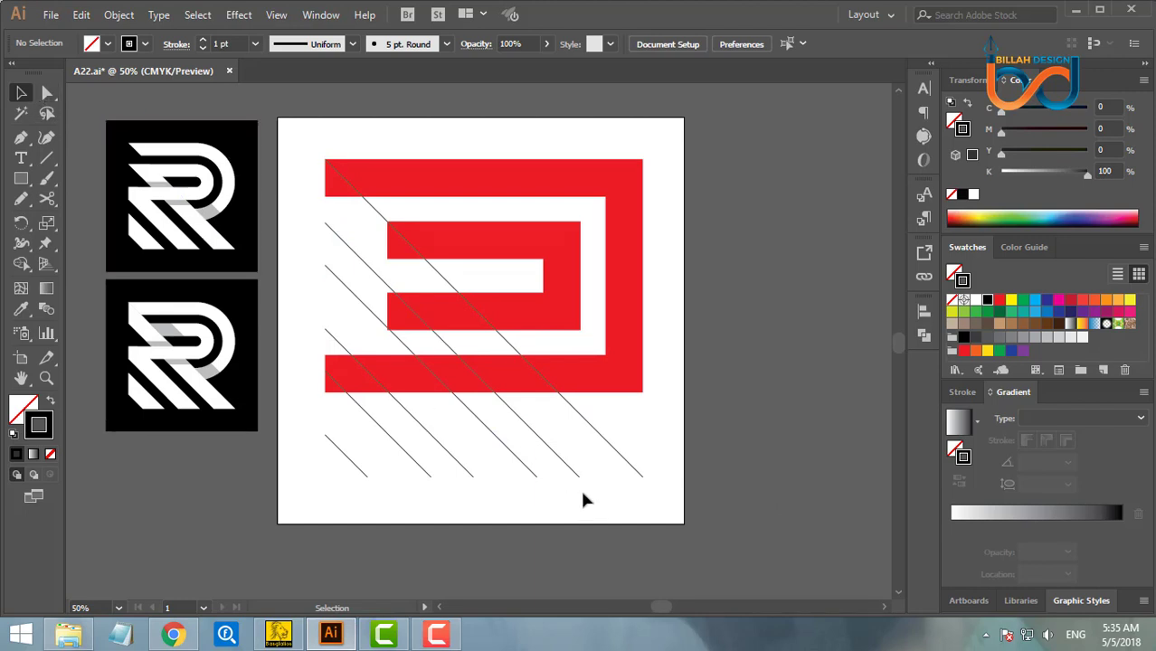
Join both open ends of the first pair of diagonal lines into a closed stripe.
mouse_move(574, 481)
mouse_down()
mouse_move(684, 446)
mouse_move(563, 487)
mouse_up()
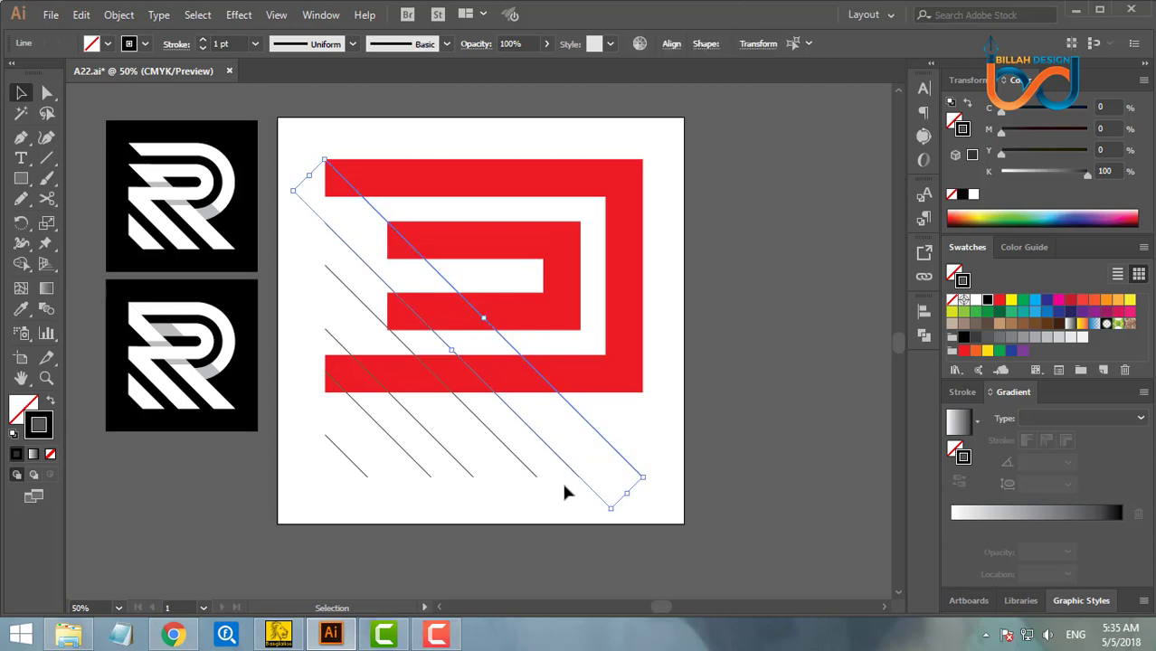
right_click(674, 306)
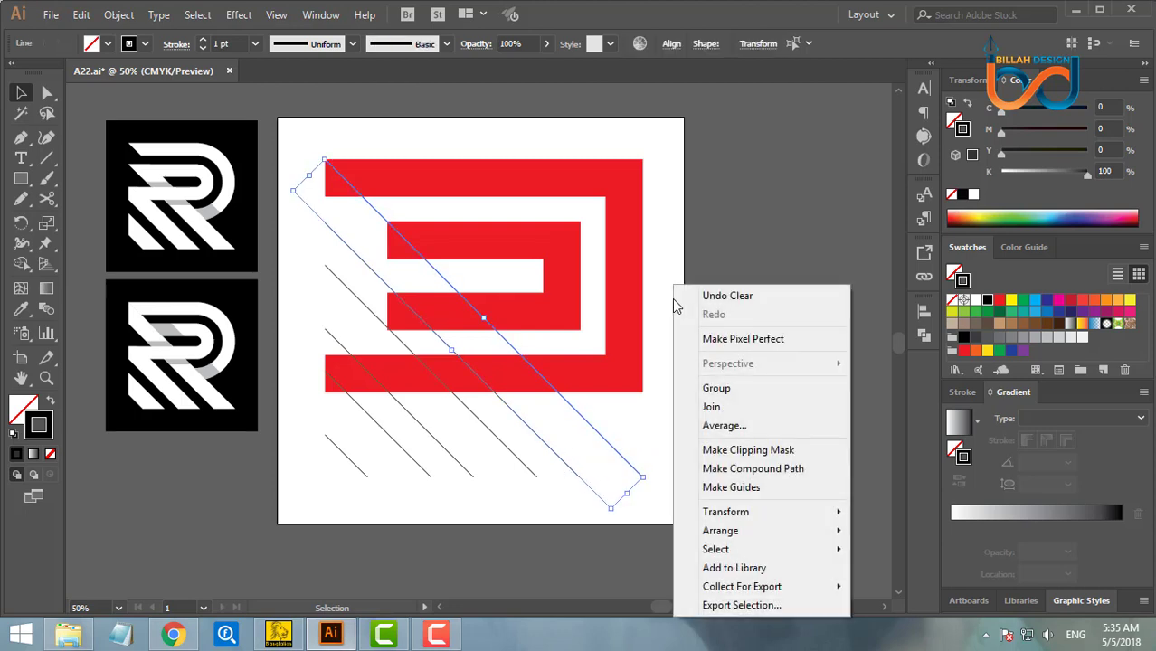
click(714, 408)
click(720, 412)
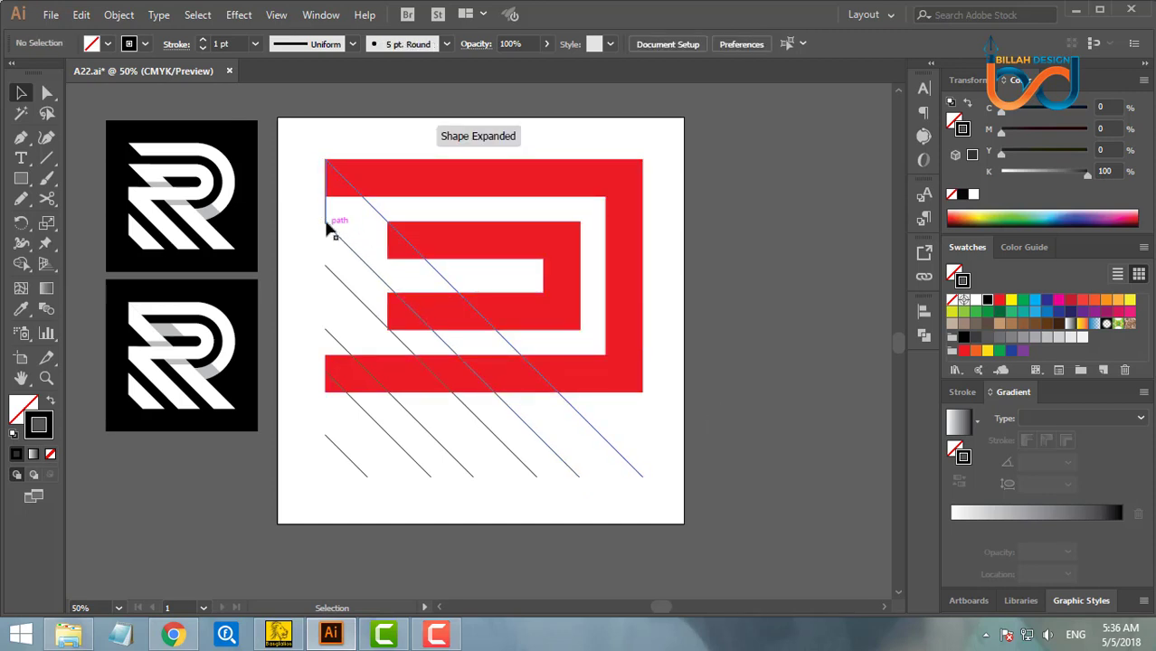
drag(575, 487, 633, 441)
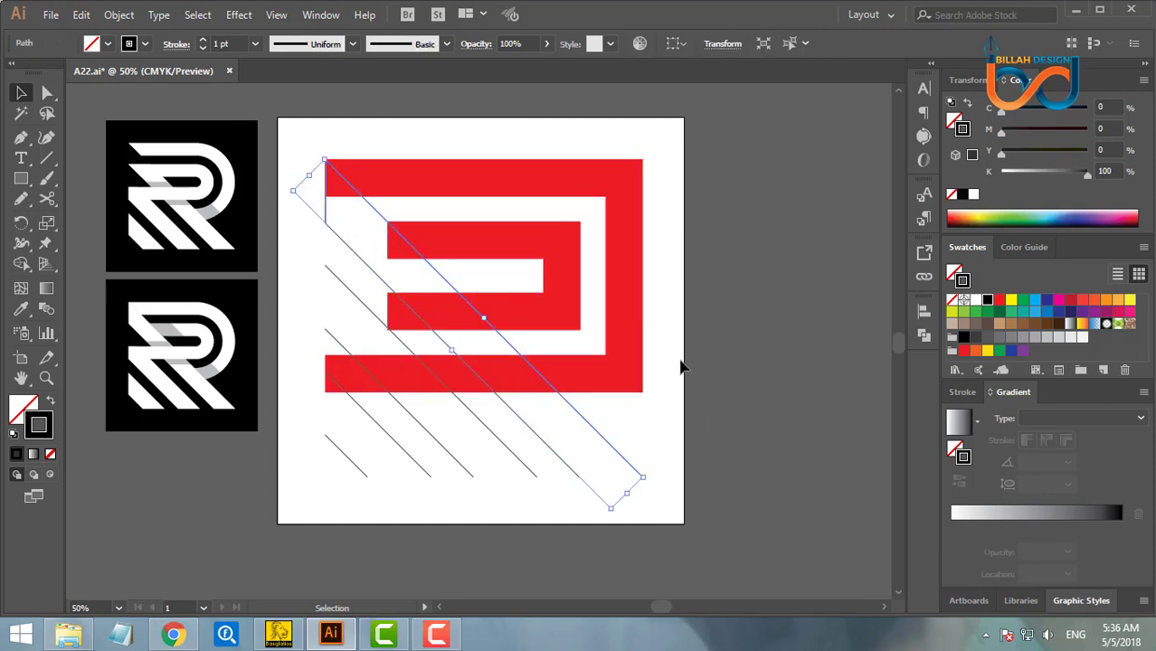
right_click(687, 315)
click(729, 408)
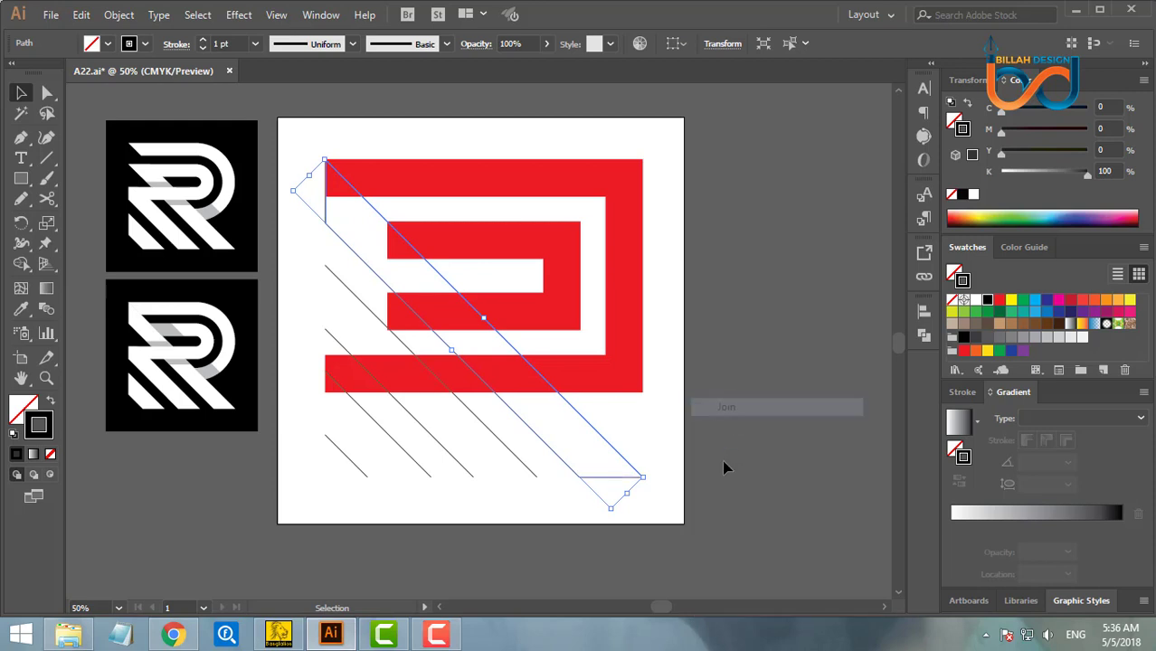
click(705, 484)
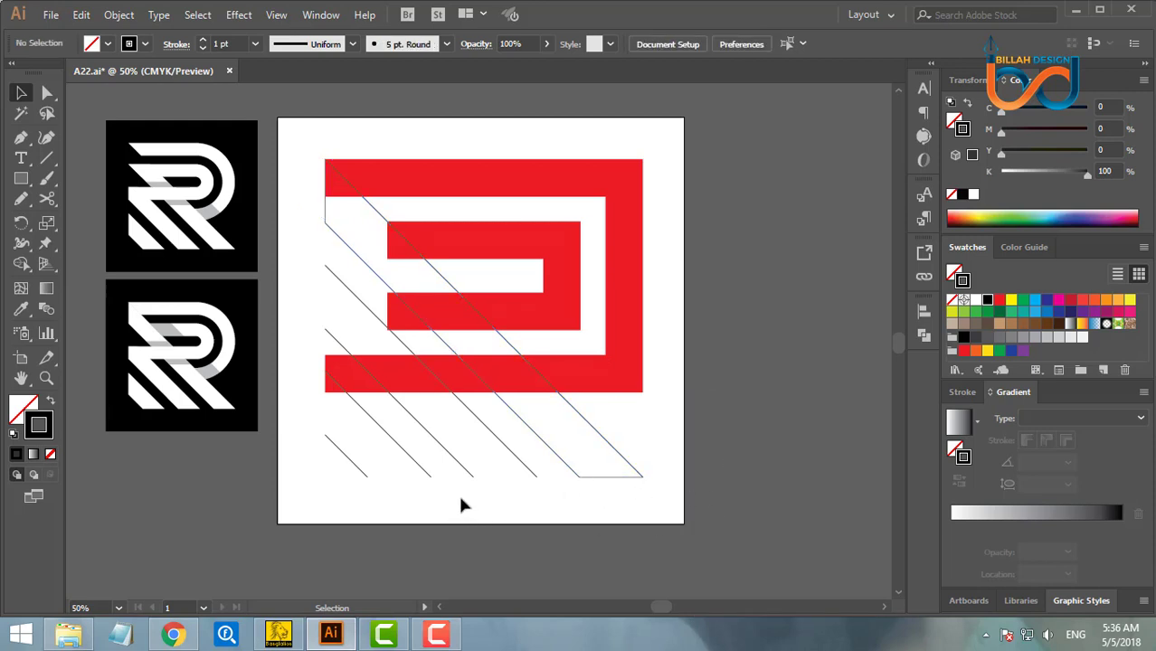
Join both ends of the next pair of diagonal lines to close the second stripe.
drag(460, 488, 538, 445)
right_click(731, 288)
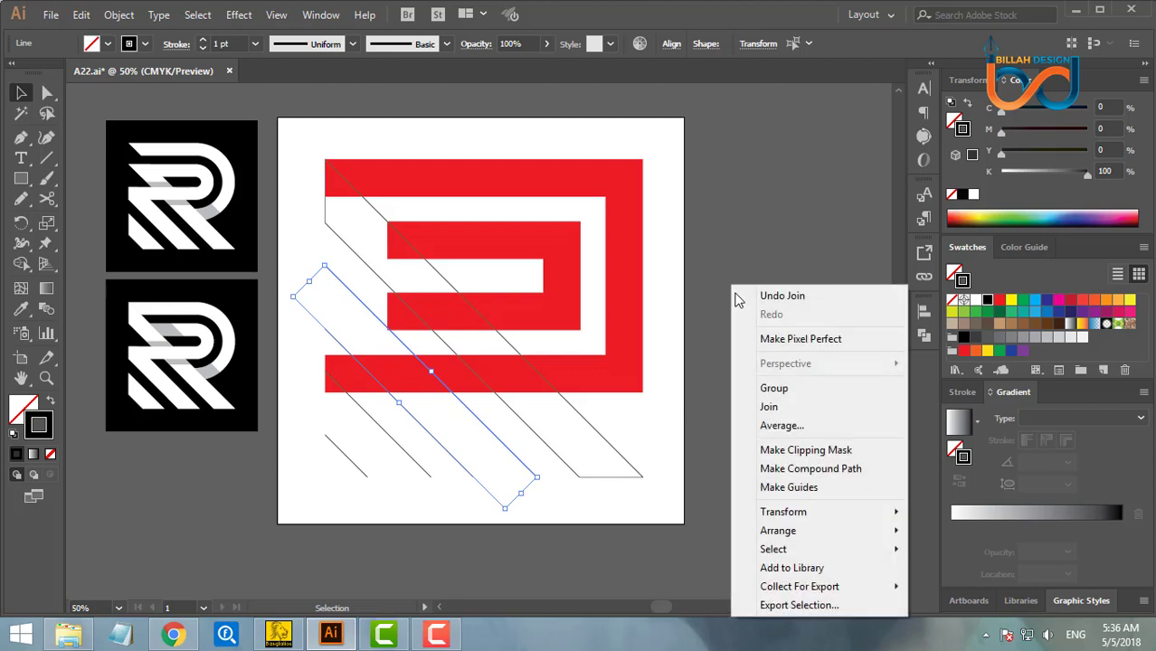
click(769, 406)
right_click(705, 284)
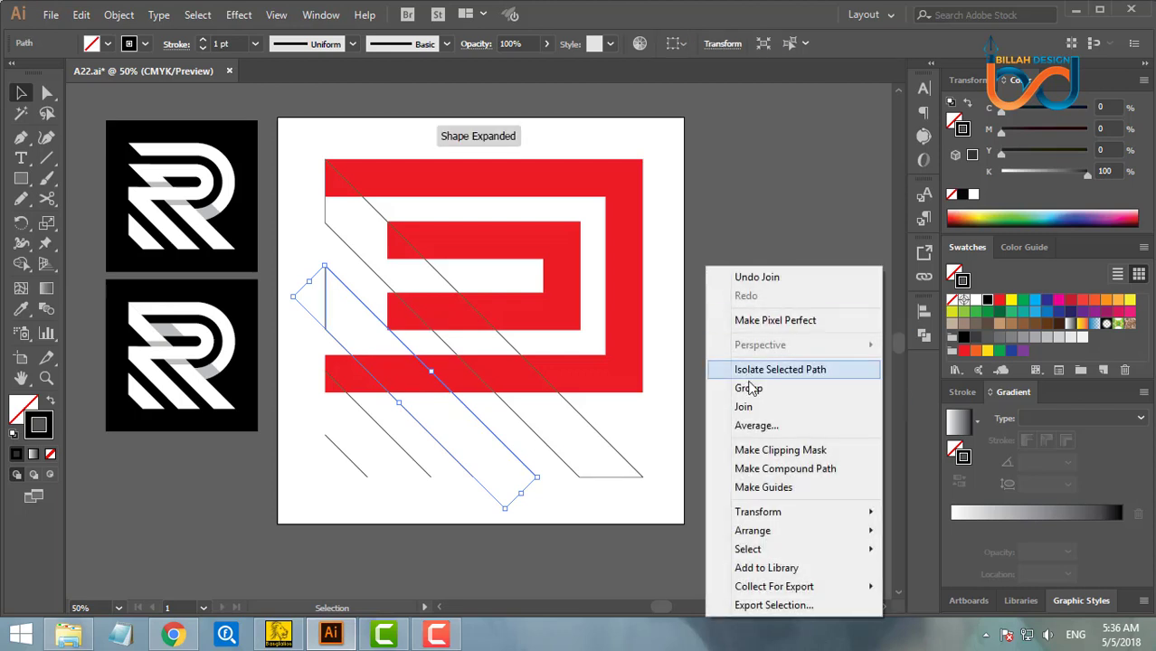
click(749, 404)
click(770, 439)
Close the lower-left pair into the third stripe, then select all the closed stripes.
drag(323, 508, 418, 438)
right_click(715, 316)
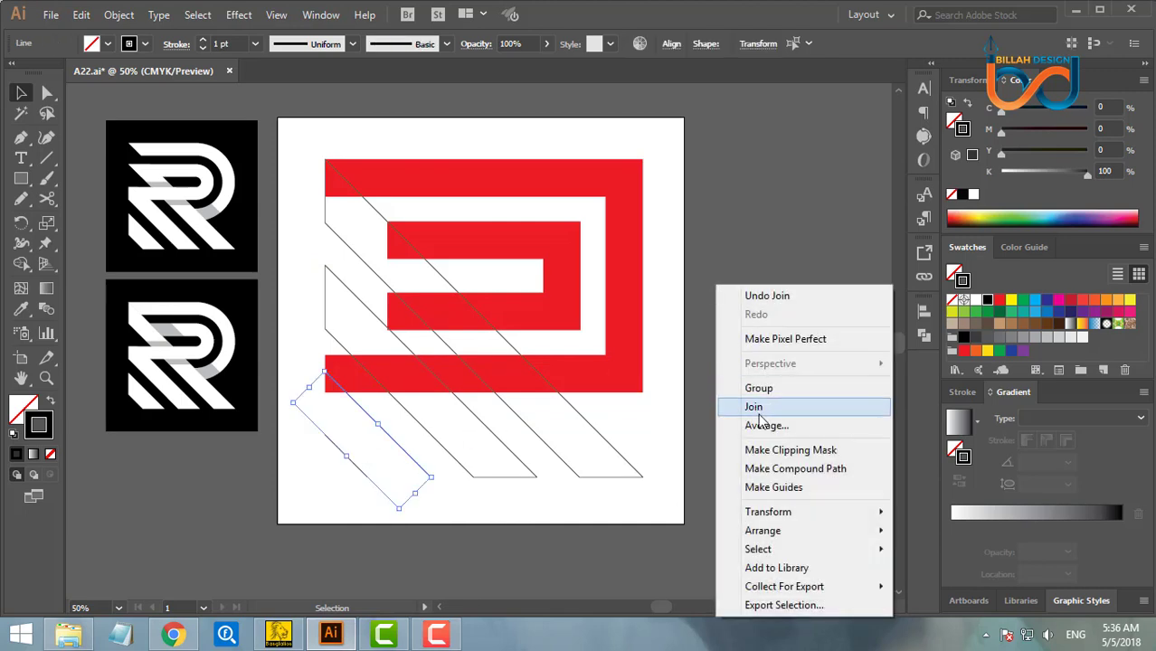
click(758, 409)
right_click(705, 320)
click(745, 406)
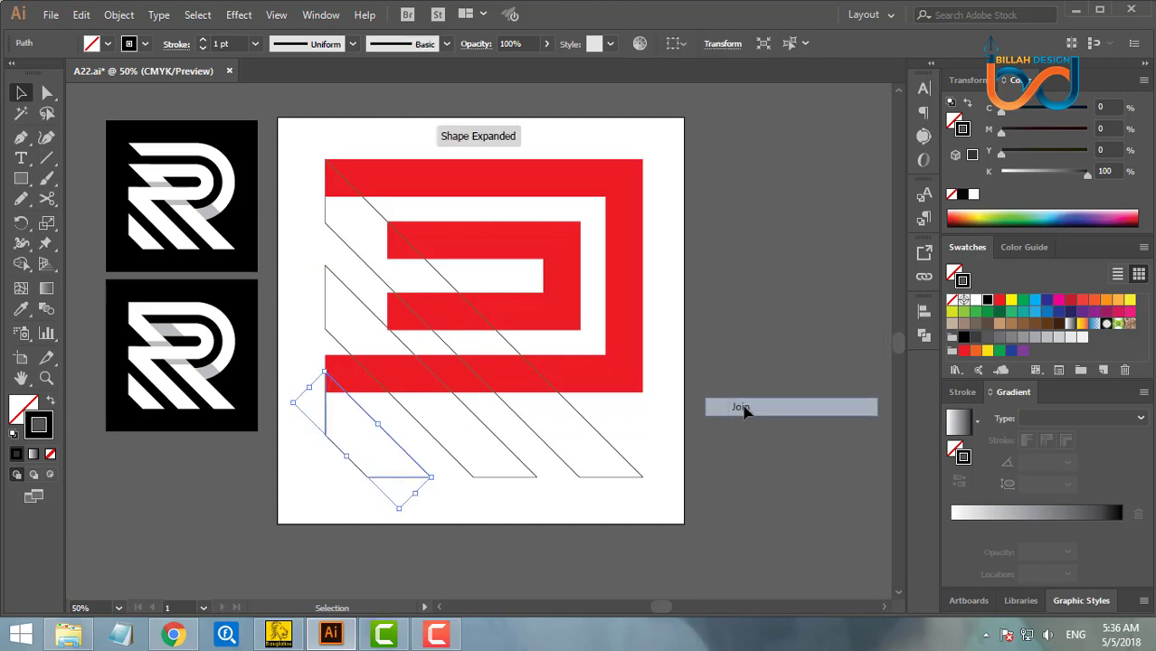
click(649, 537)
drag(351, 525, 645, 443)
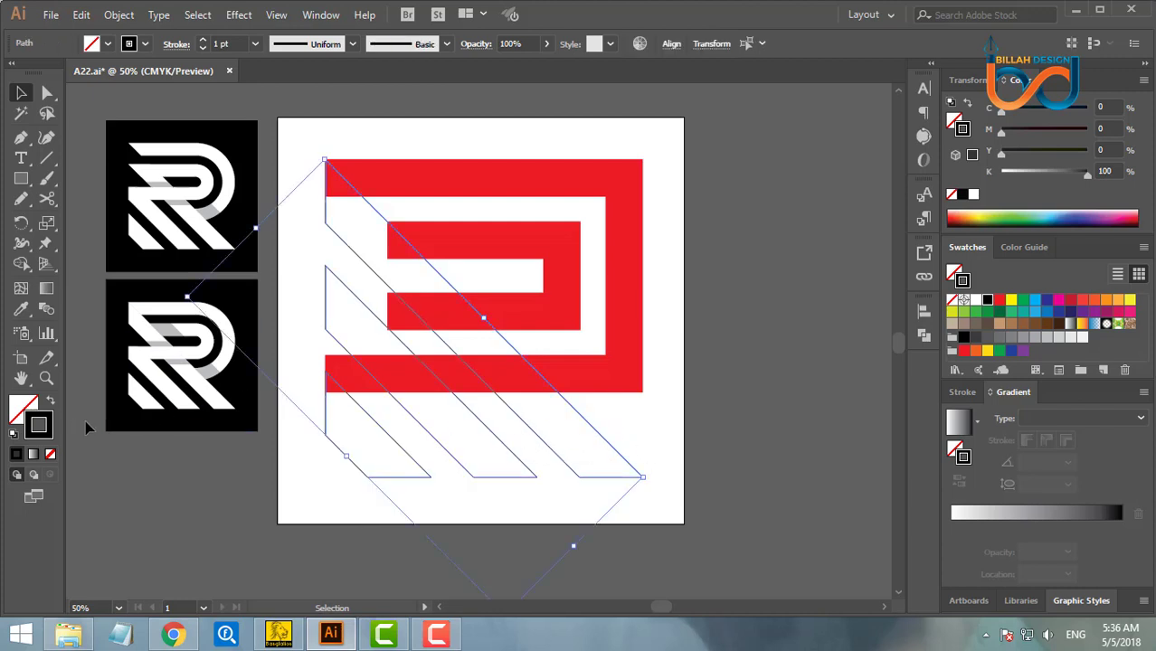
Swap fill and stroke so the selected stripes fill solid black.
click(51, 403)
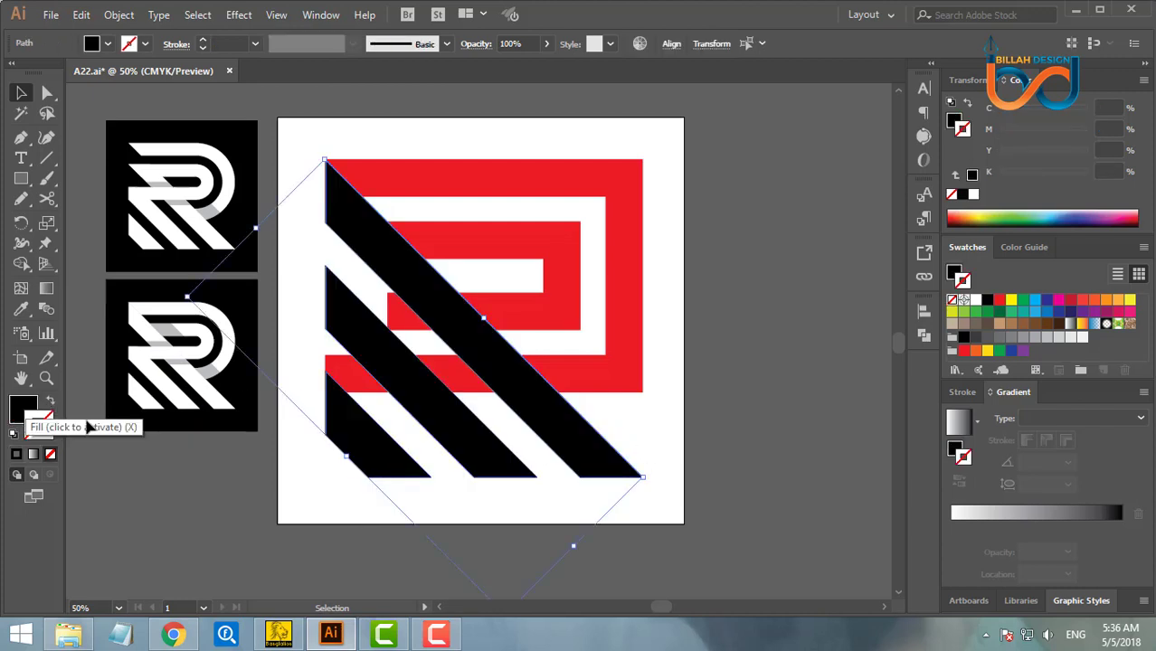
click(715, 401)
mouse_move(714, 401)
mouse_down()
mouse_move(714, 426)
mouse_move(722, 419)
mouse_up()
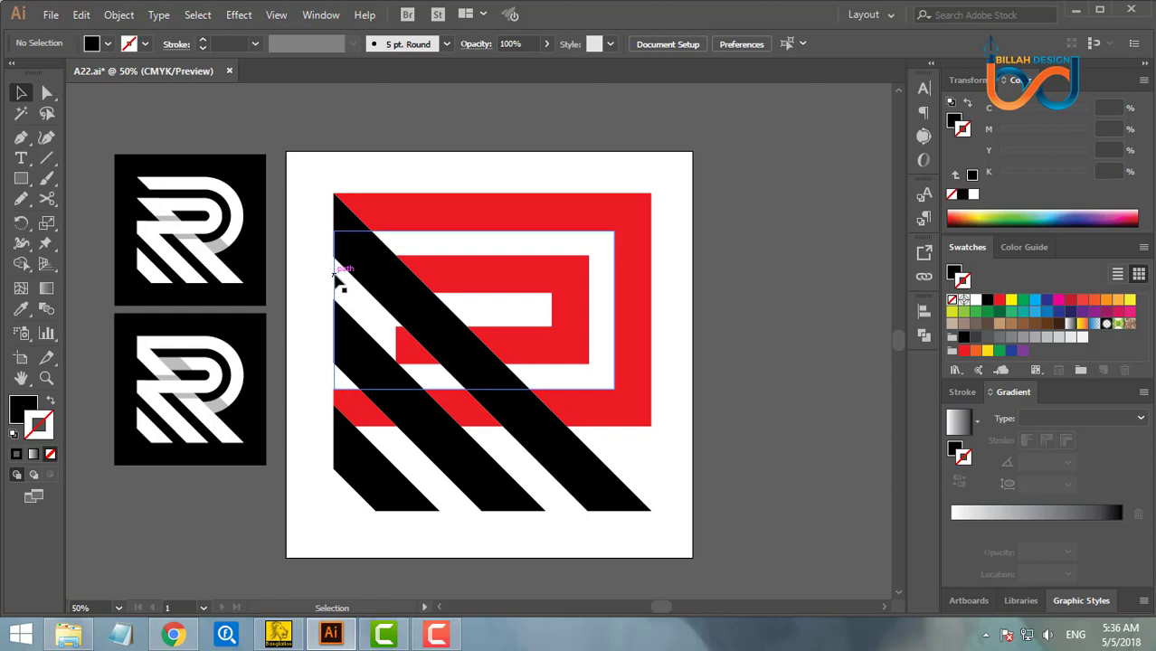
click(339, 280)
click(754, 418)
click(342, 280)
click(713, 409)
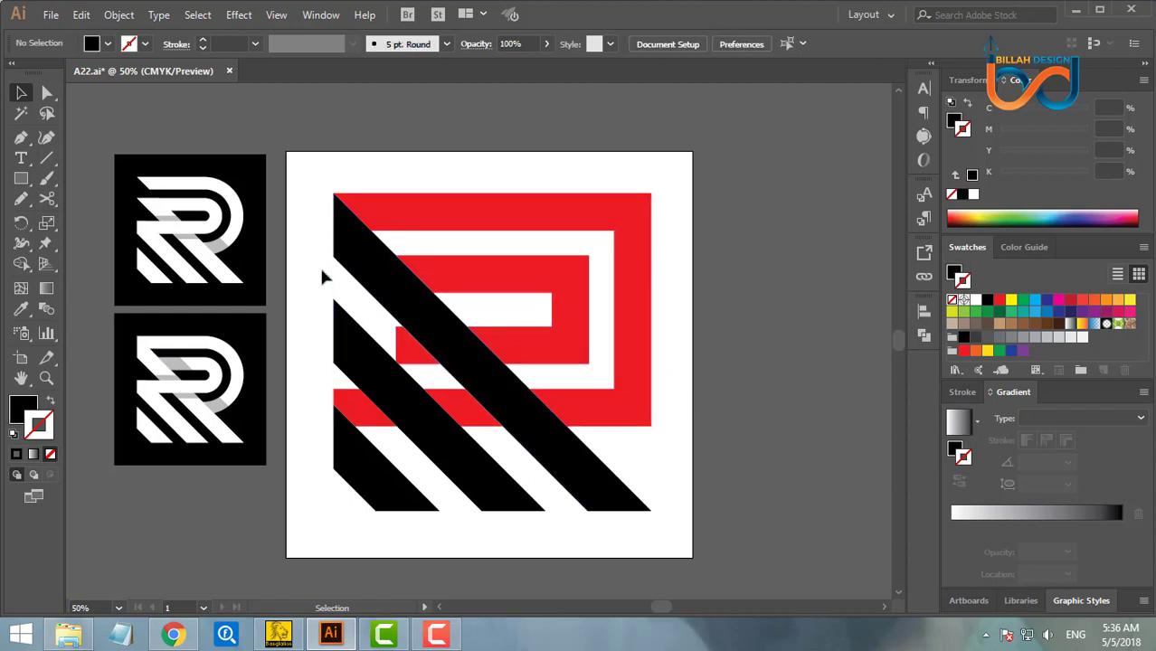
Draw a short horizontal line, test Magic Wand selection, then select the whole logo.
click(48, 160)
drag(370, 165, 474, 165)
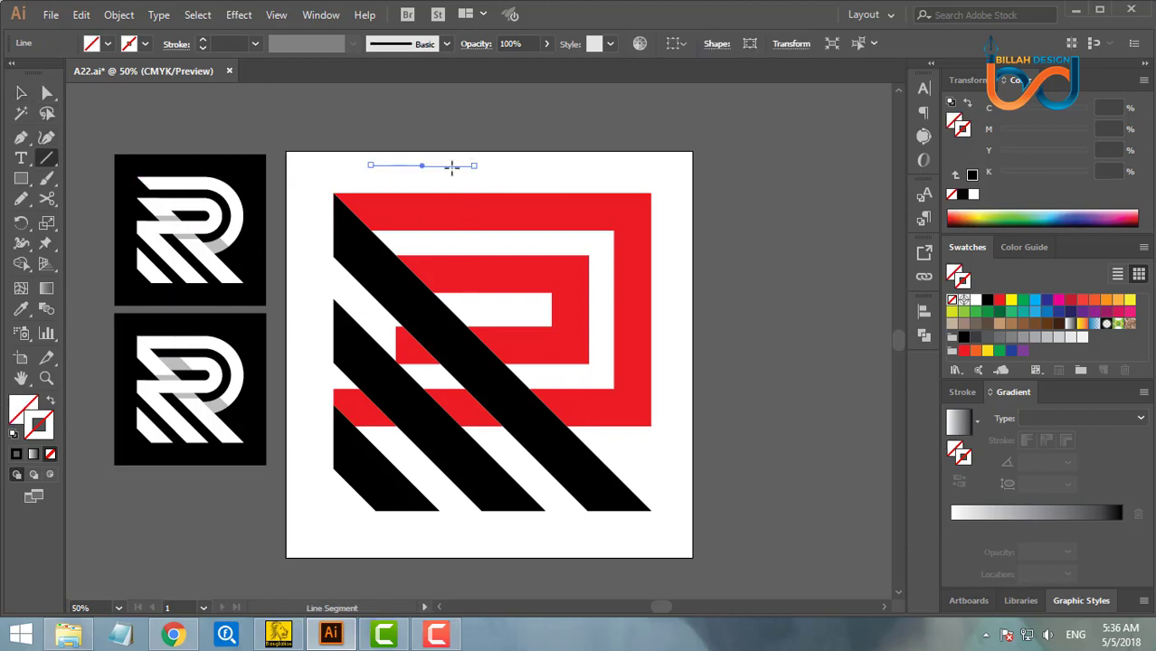
click(21, 113)
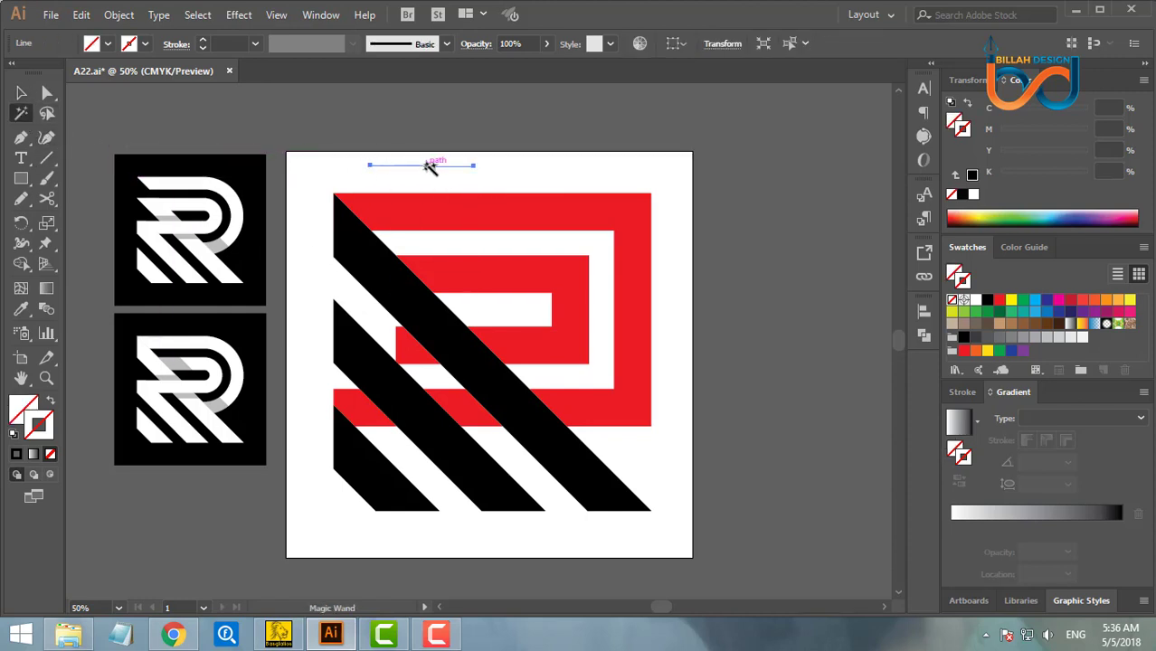
click(431, 166)
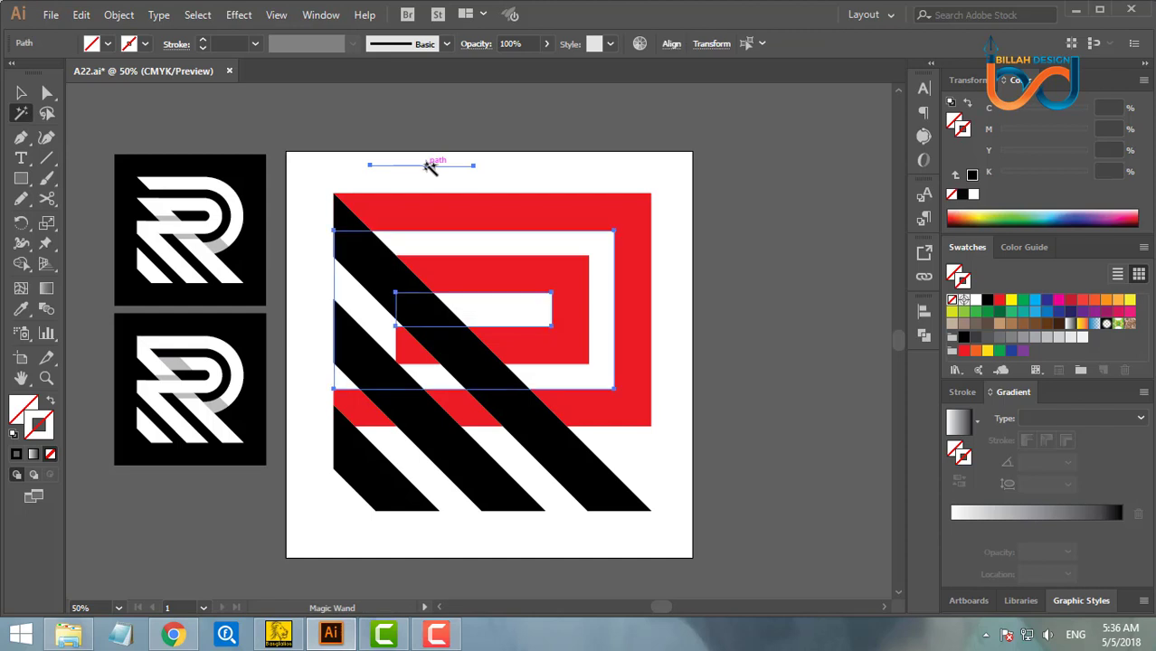
shift+click(367, 312)
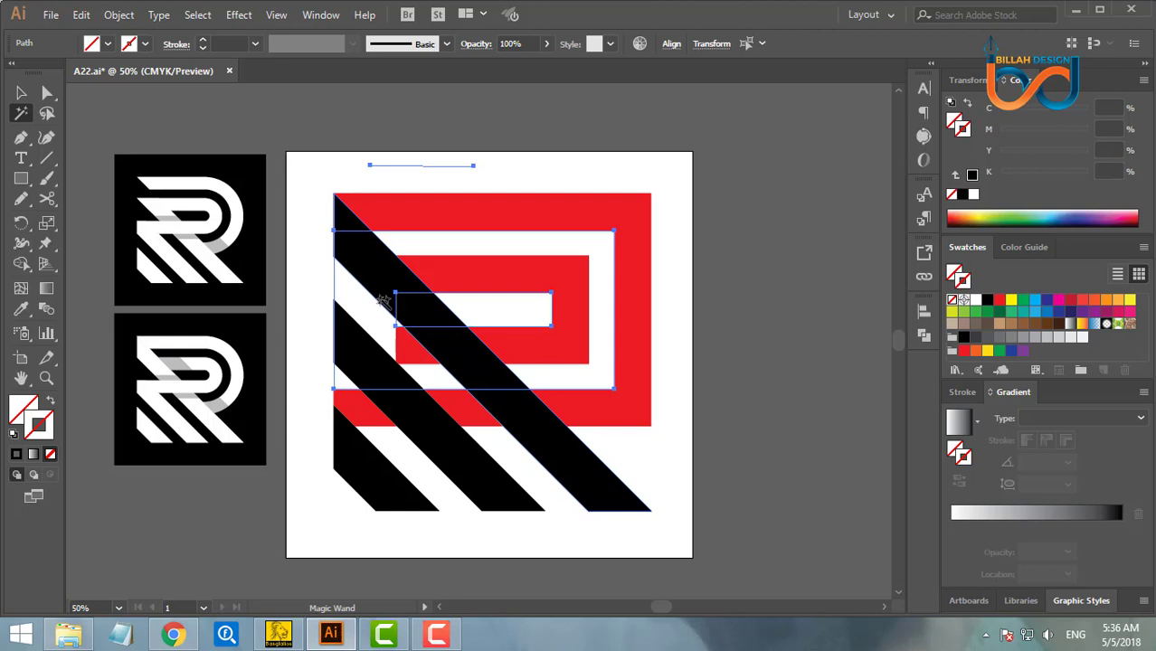
key(ctrl+shift+a)
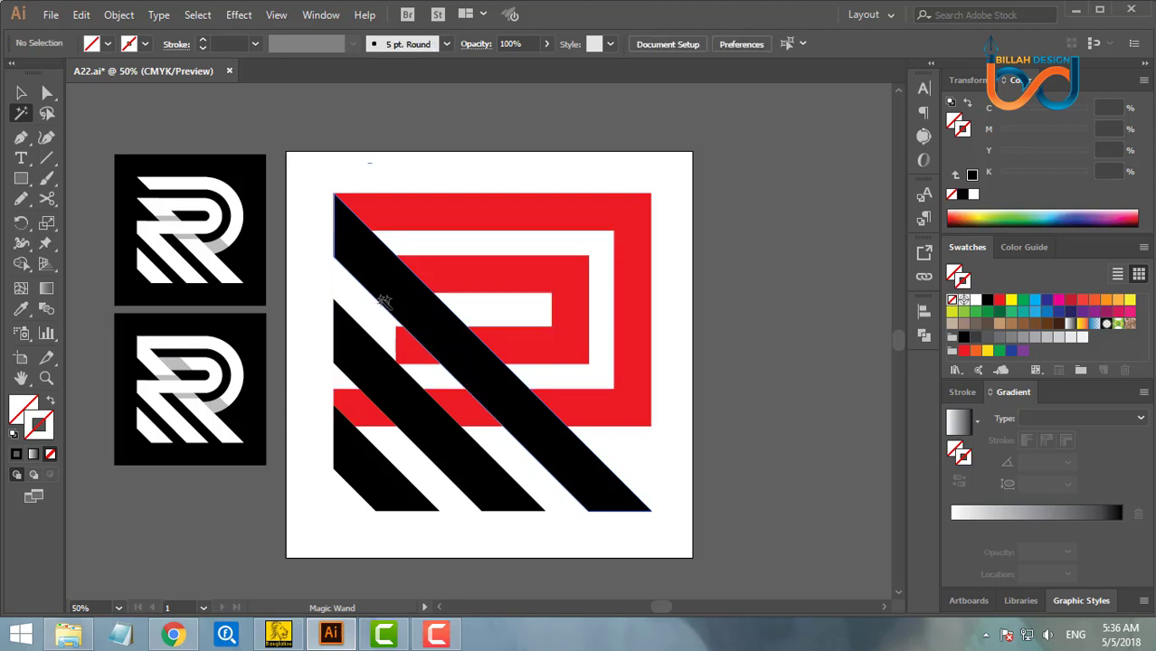
click(22, 94)
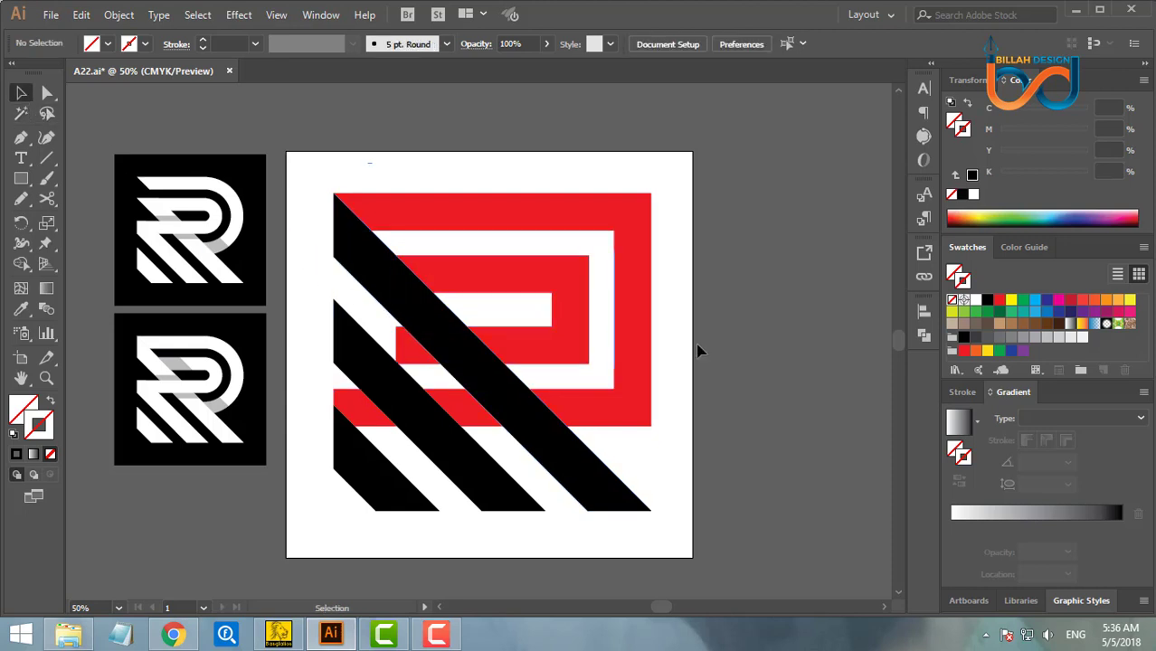
drag(695, 181, 507, 461)
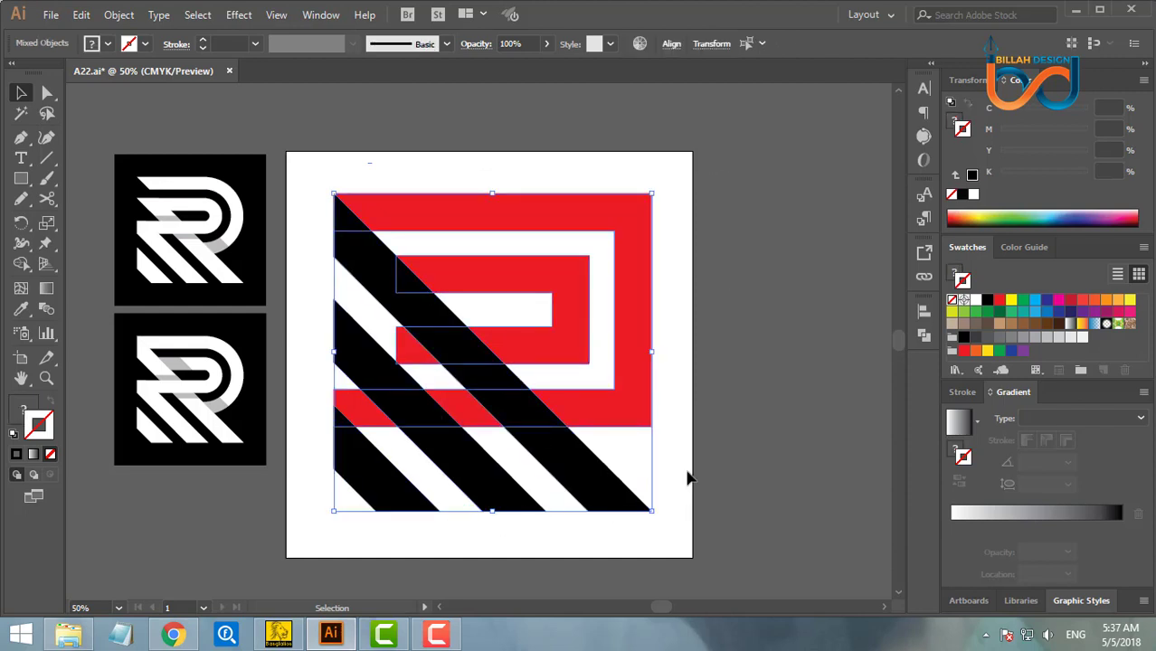
Nudge the inner red bar's left anchor points leftward with Shift+Left using Direct Selection.
click(751, 459)
drag(750, 458, 754, 455)
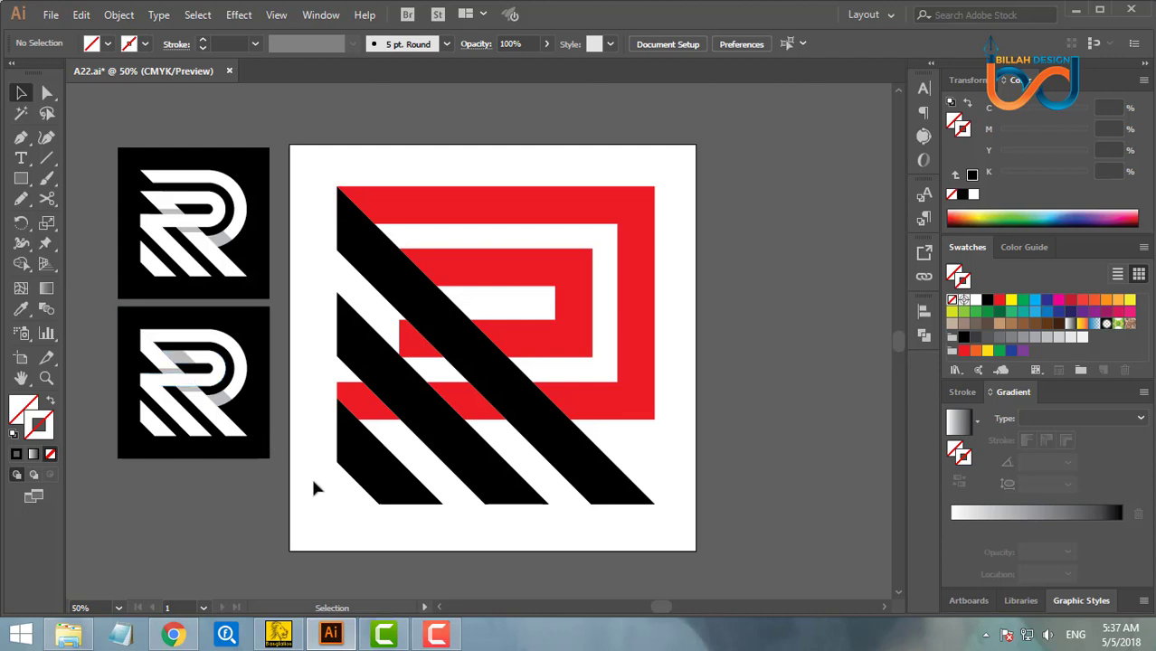
click(48, 94)
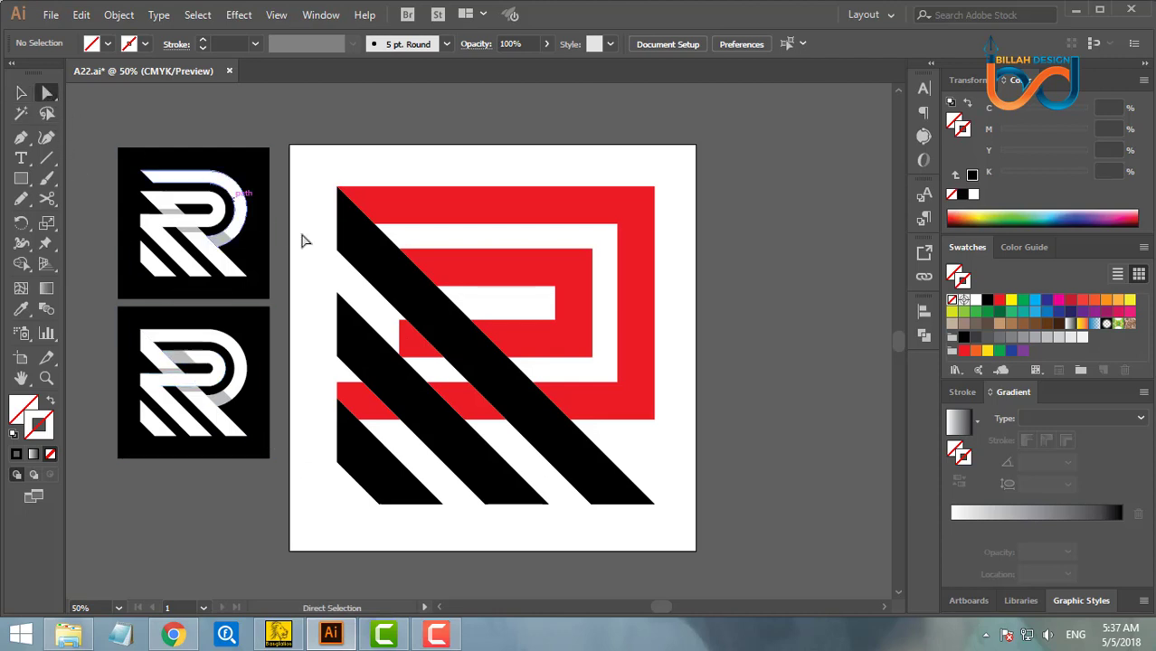
click(401, 342)
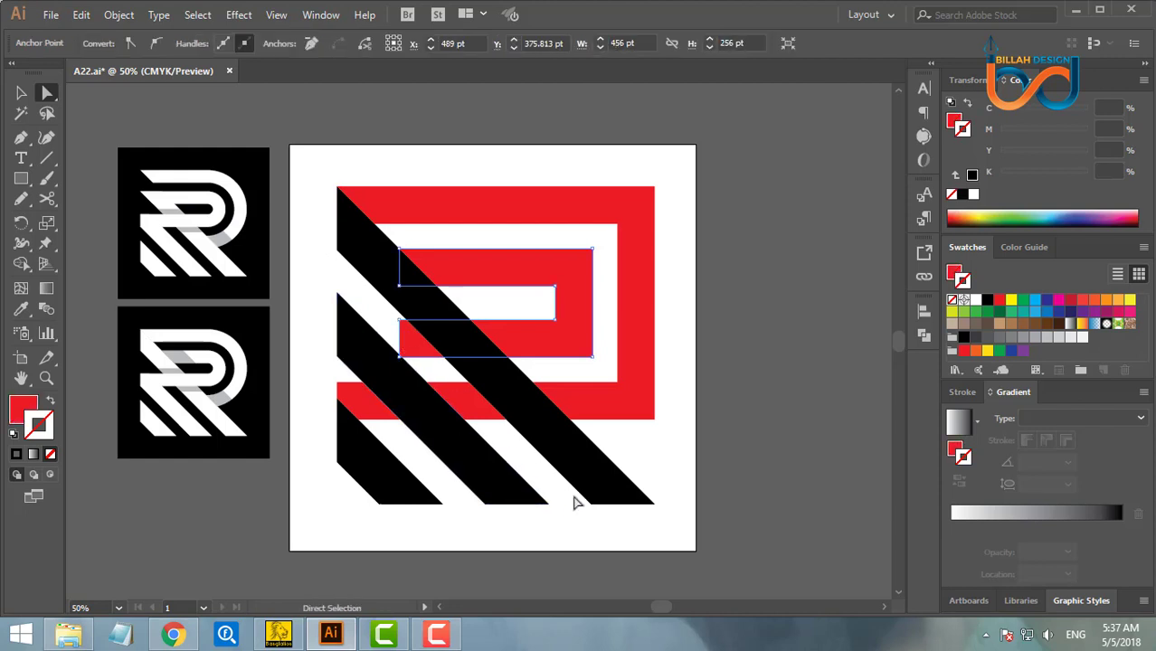
key(ctrl)
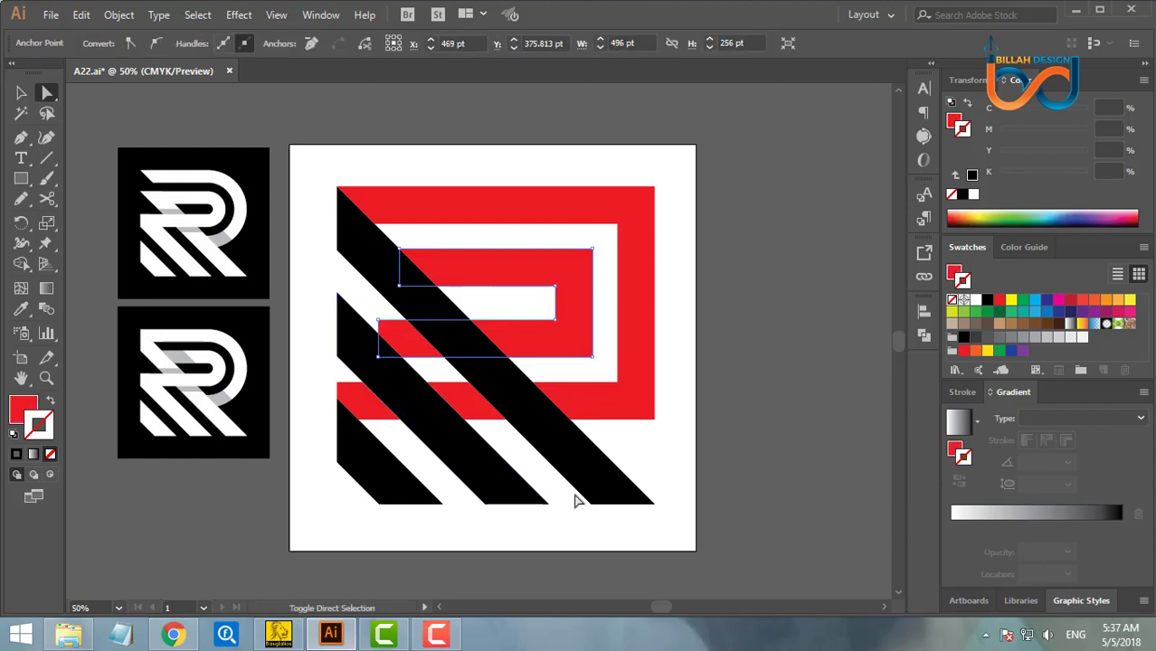
key(shift+Left)
key(shift+Left)
key(shift+Left)
key(shift+Left)
key(shift+Left)
key(shift+Left)
key(shift+Left)
key(shift+Left)
key(shift+Left)
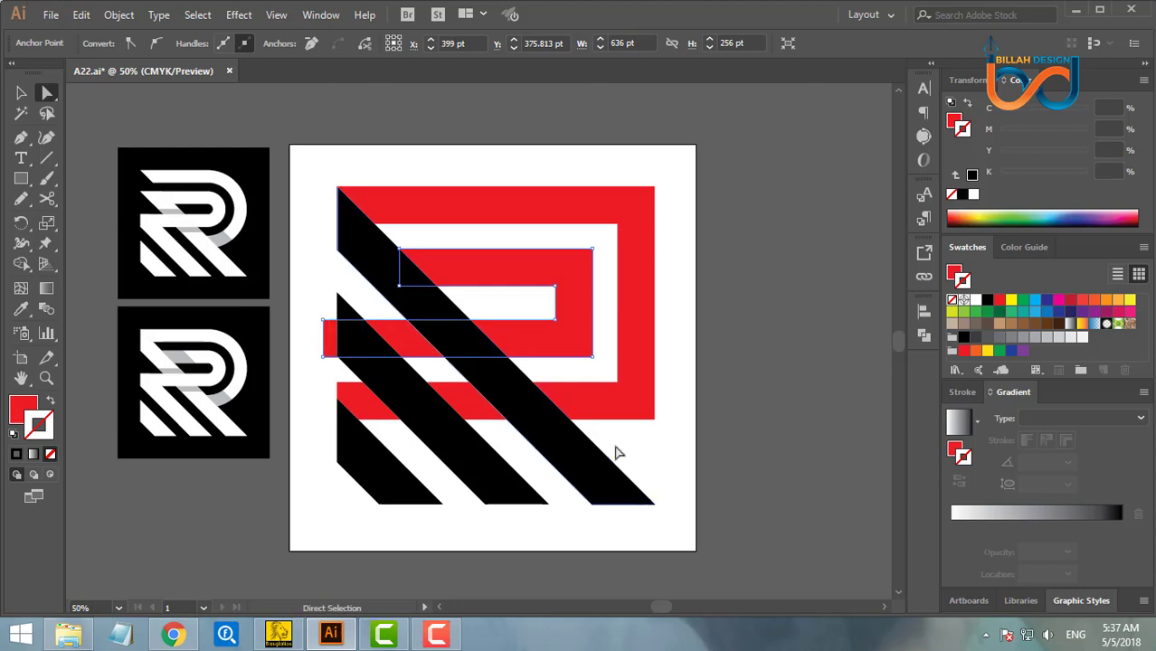
click(723, 426)
drag(702, 455, 684, 457)
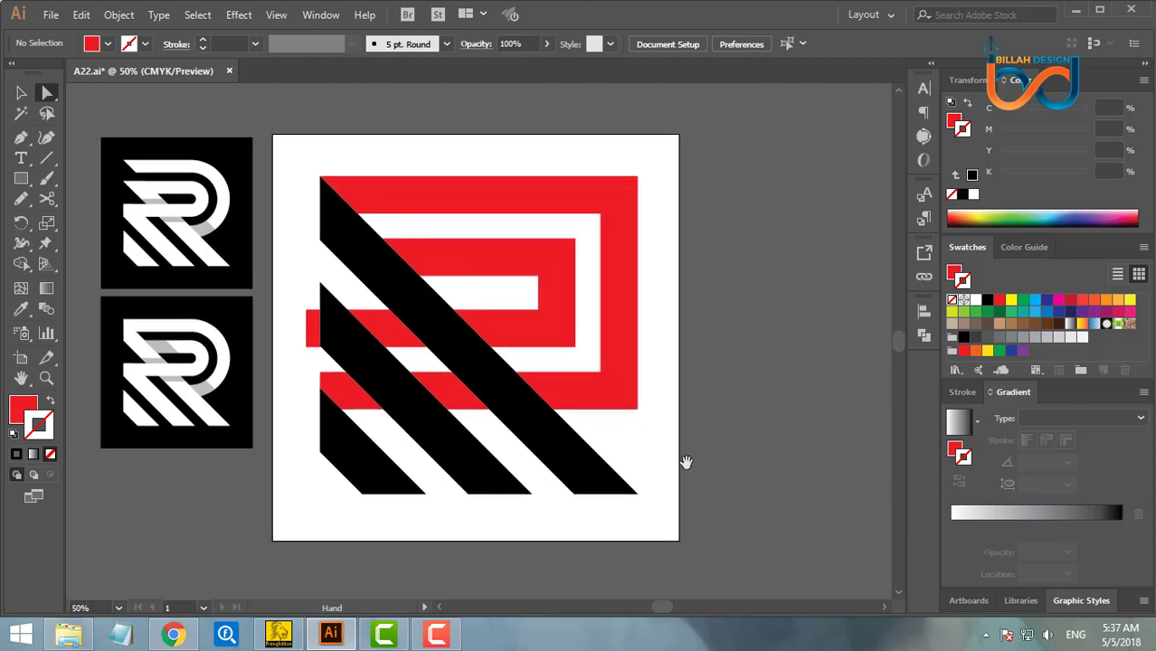
Merge the overlapping red and black regions along the stripe with the Shape Builder.
click(550, 389)
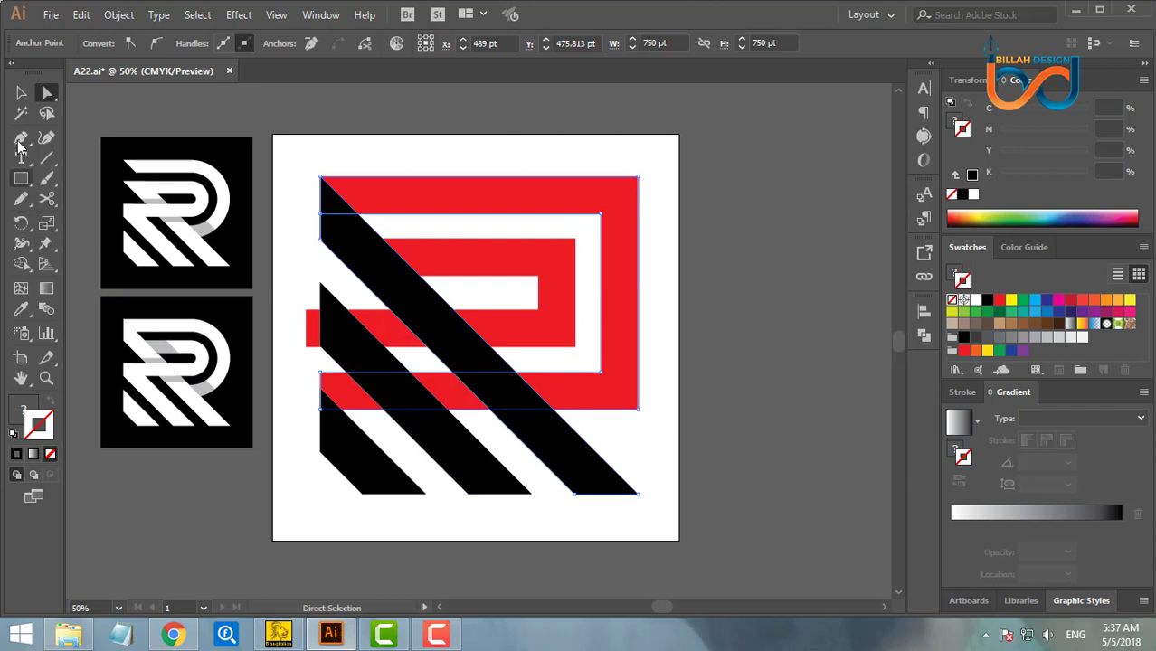
click(22, 265)
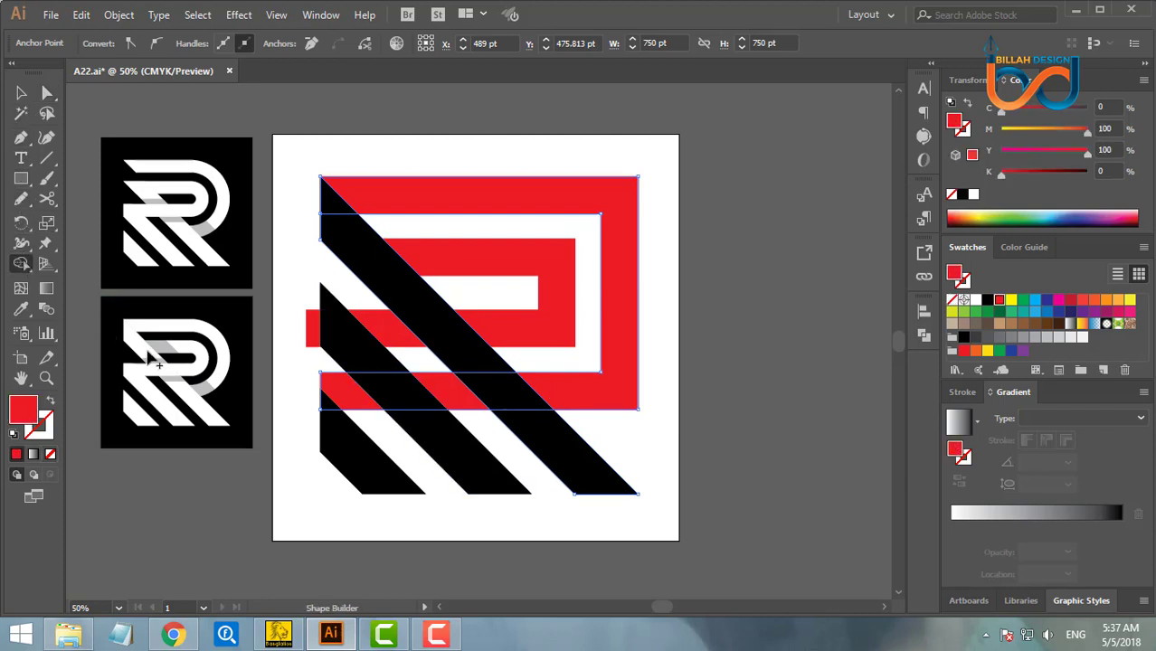
drag(328, 398, 461, 406)
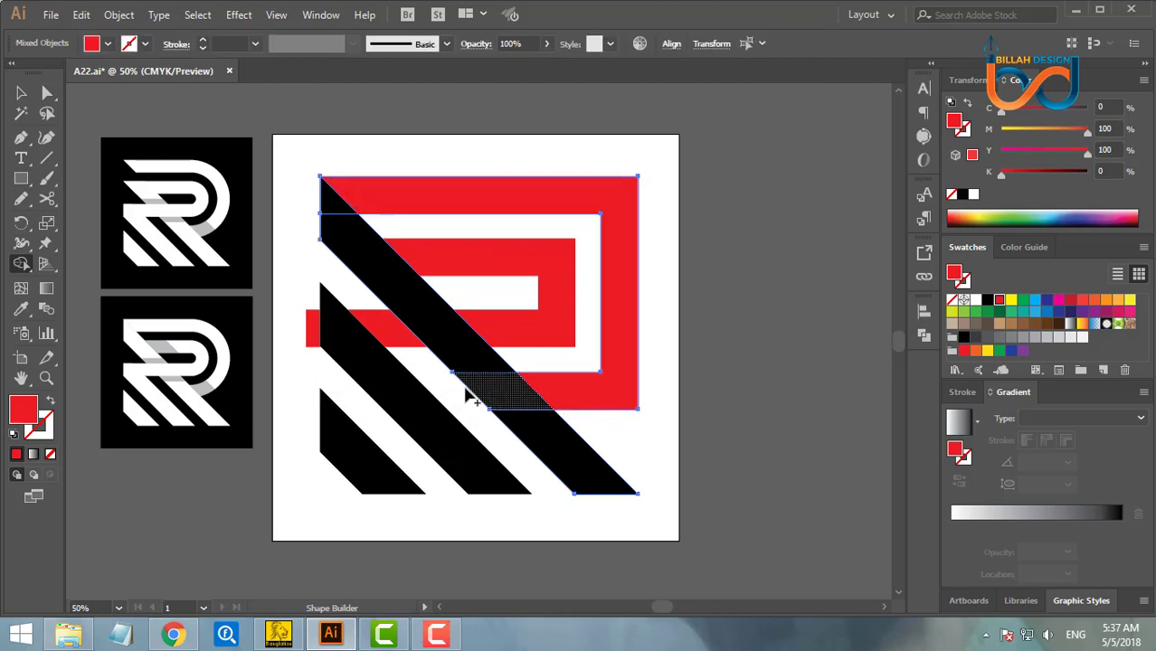
click(22, 93)
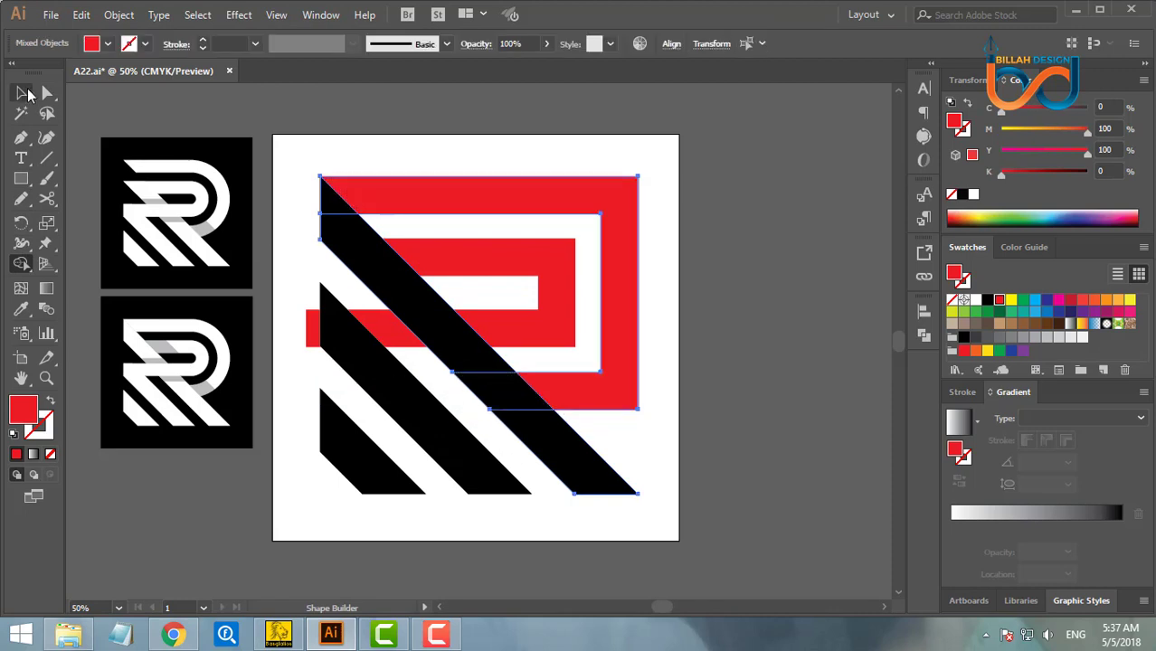
click(537, 543)
Delete the small red sliver beside the stripe with the Shape Builder.
drag(290, 292, 333, 345)
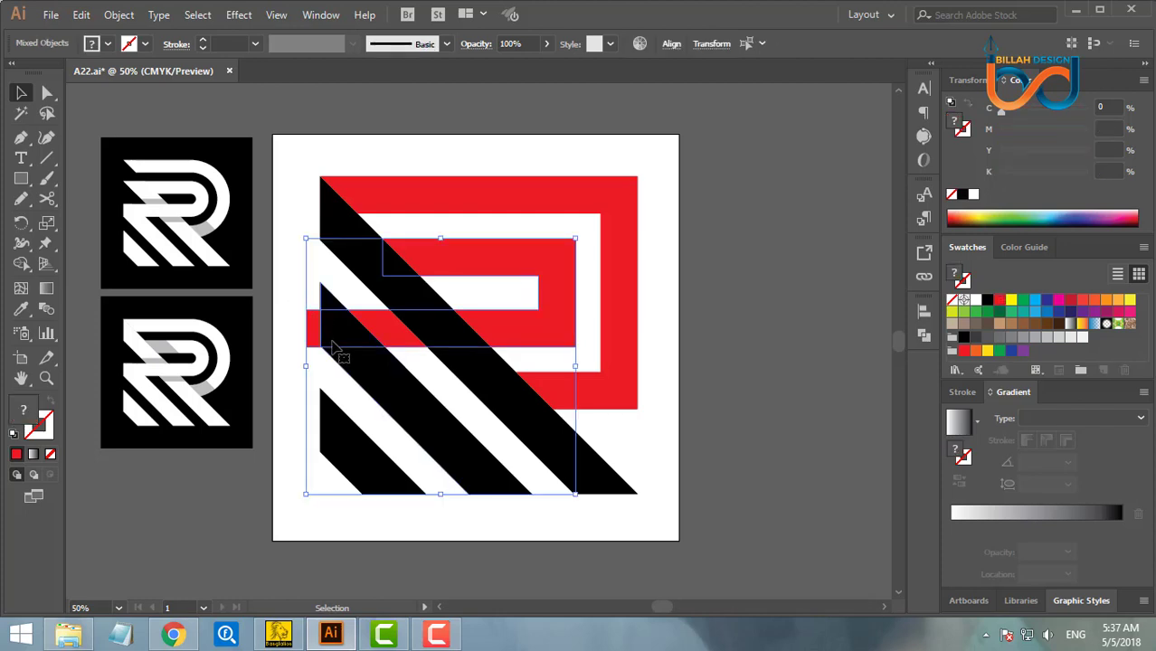
click(22, 264)
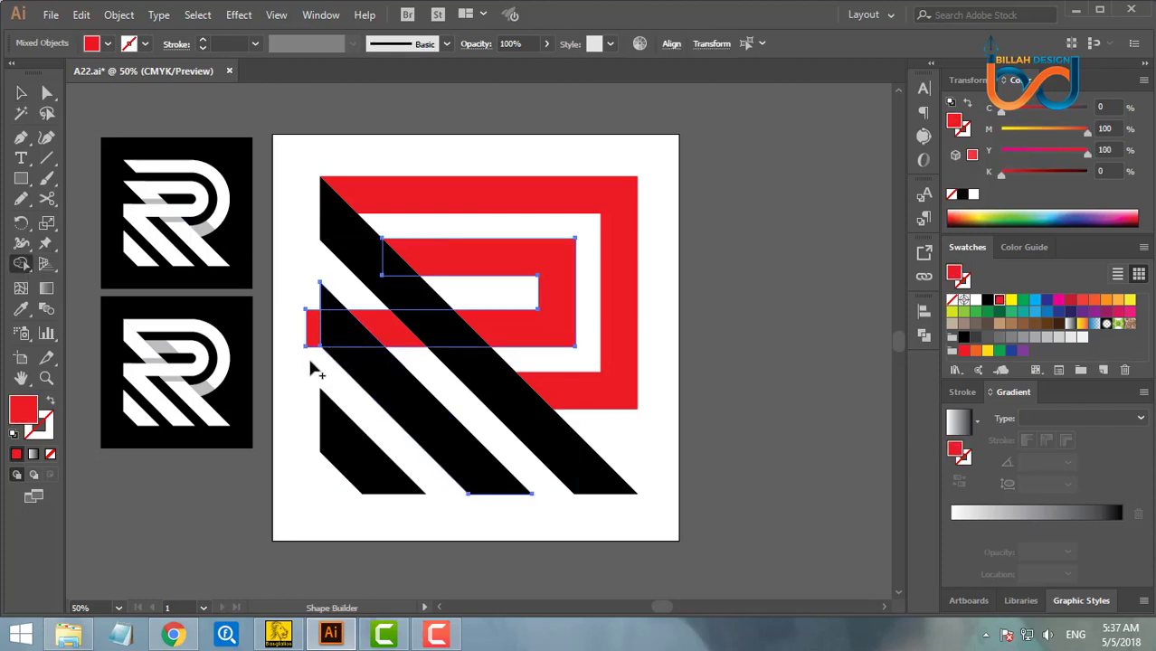
alt+click(313, 333)
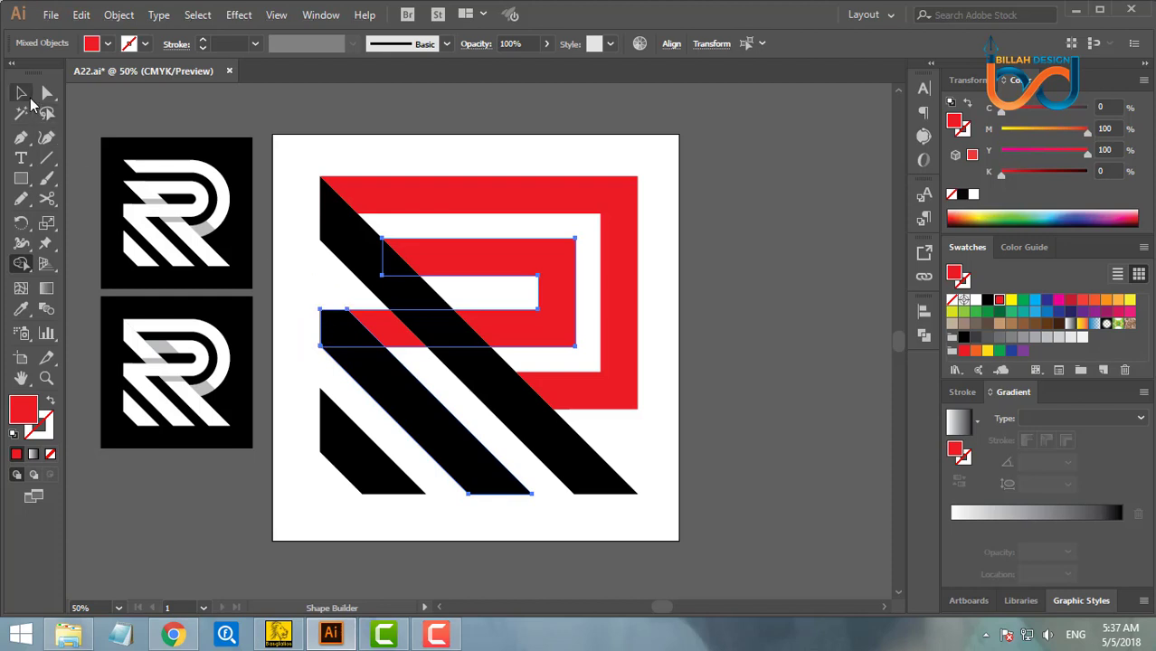
click(22, 92)
click(704, 438)
Merge the diagonal piece over the red frame and fill it black.
scroll(710, 430, up, 1)
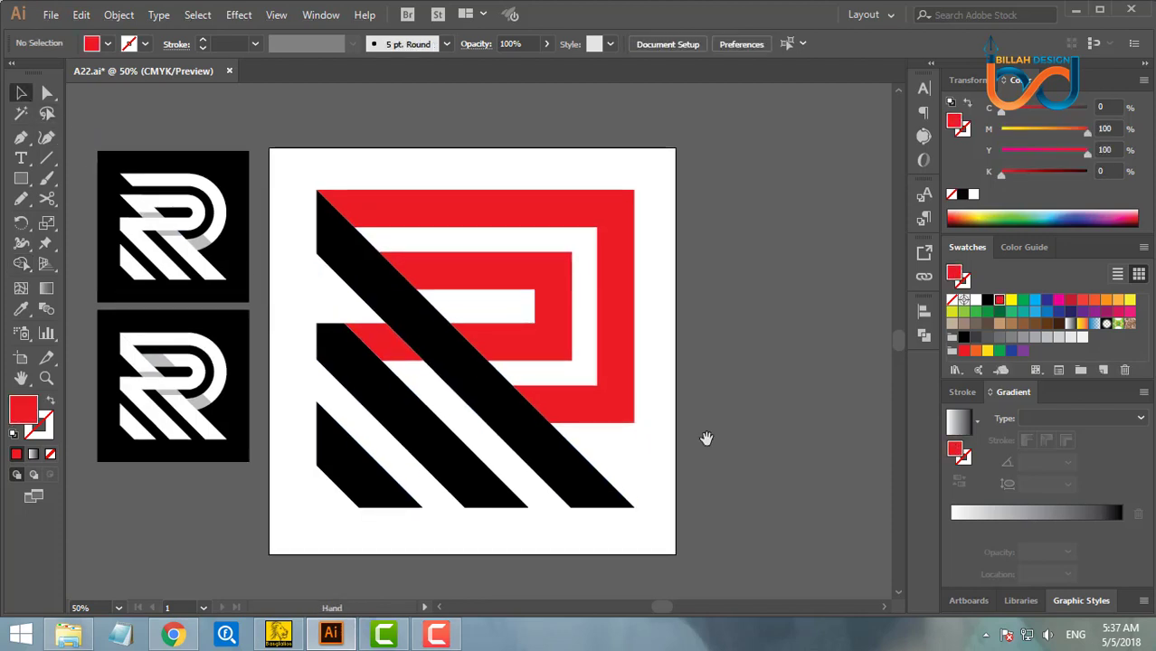
drag(381, 266, 380, 260)
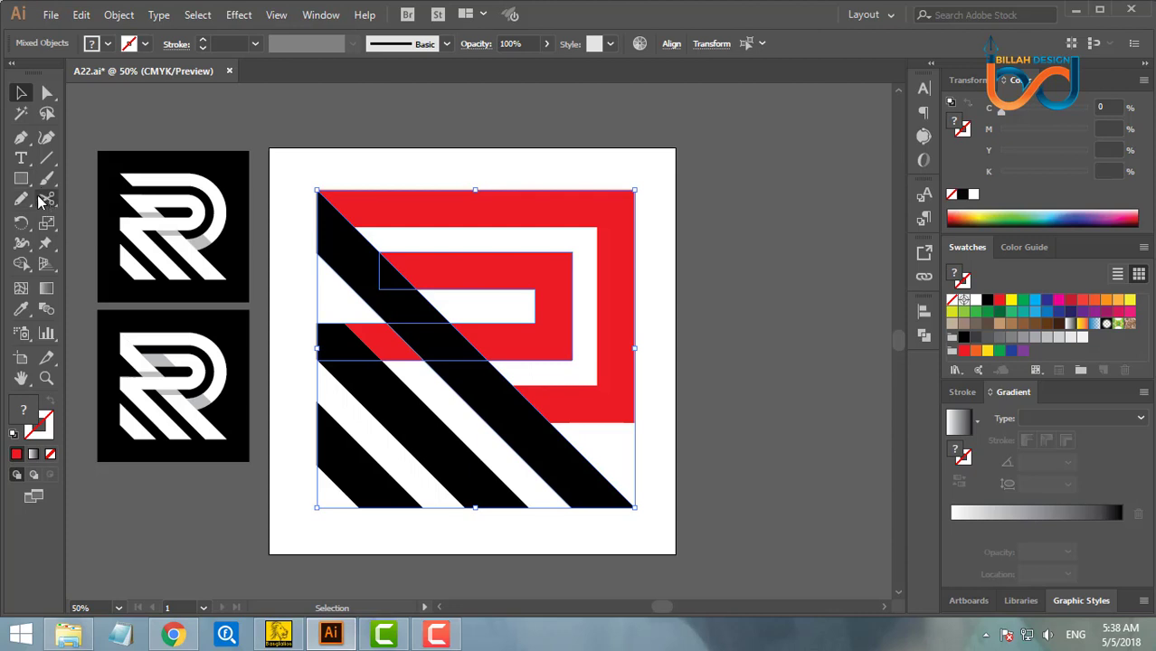
click(20, 263)
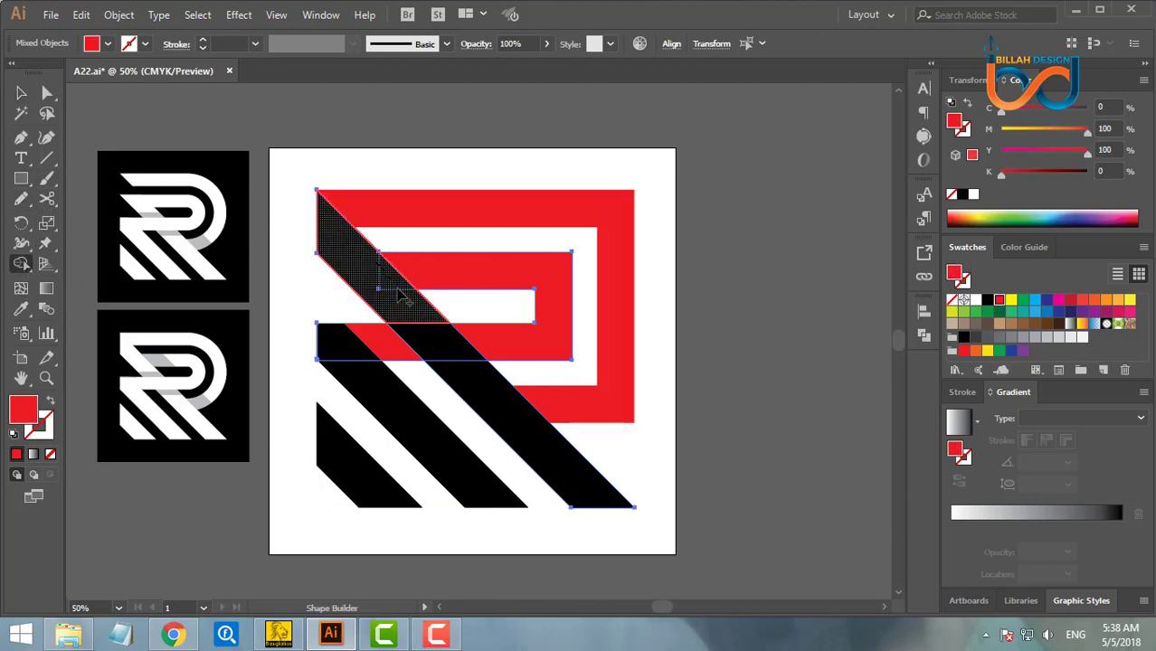
click(378, 265)
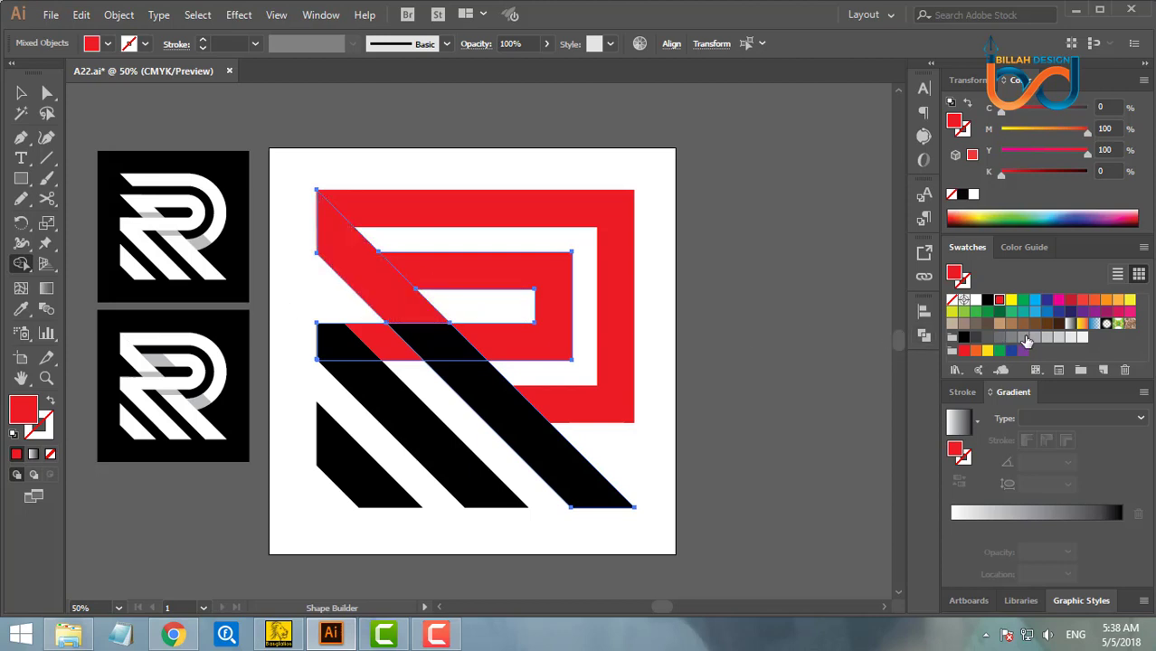
click(988, 300)
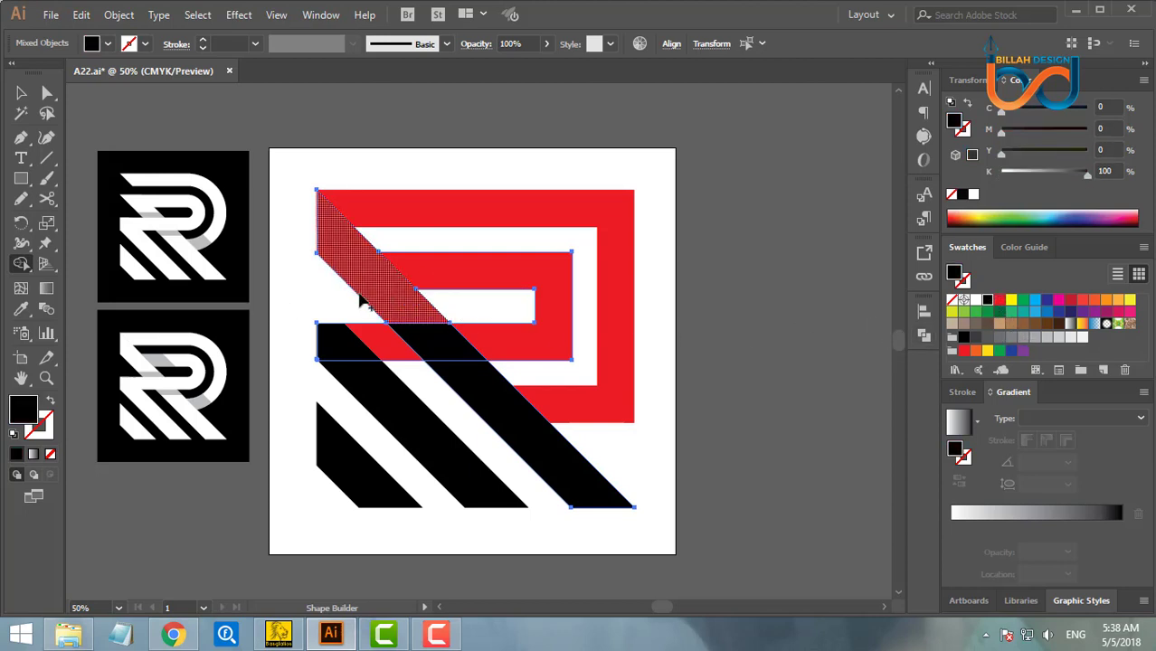
click(362, 301)
click(21, 93)
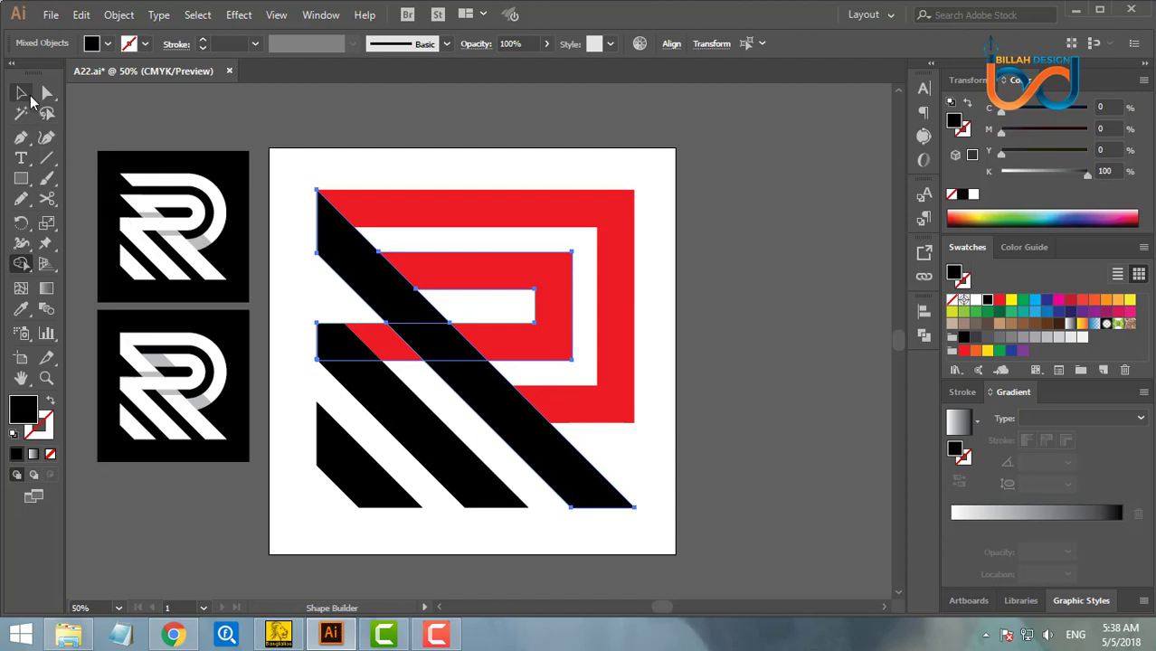
click(760, 483)
drag(759, 480, 706, 453)
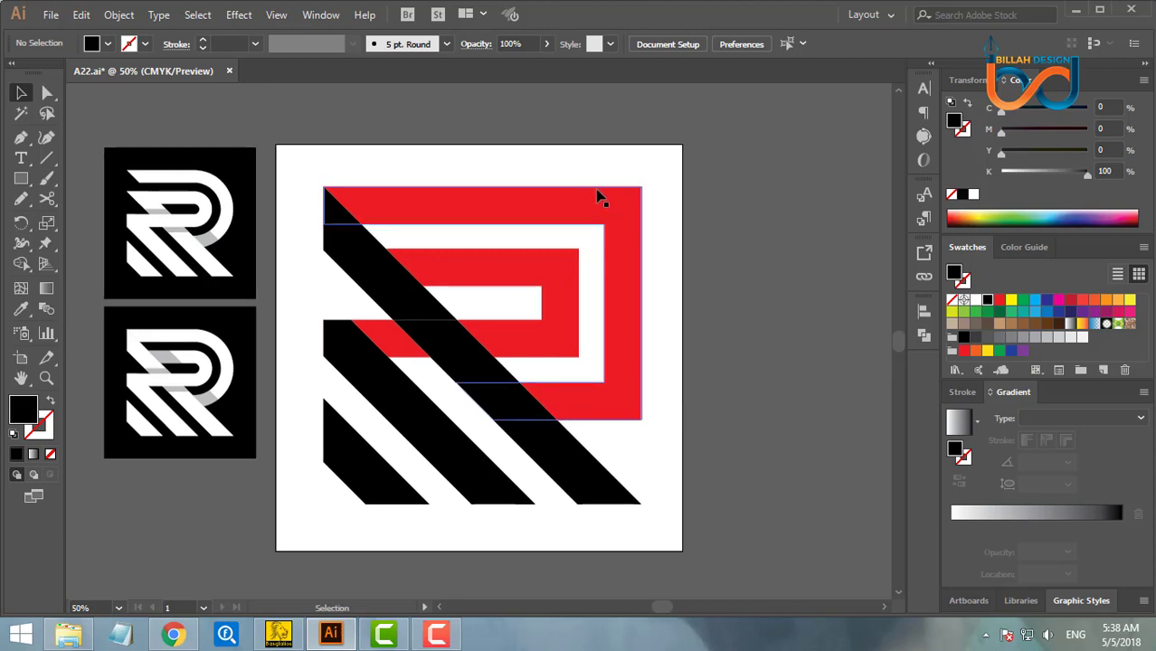
Round the inner red bar's right corners by dragging the live corner widget.
click(47, 92)
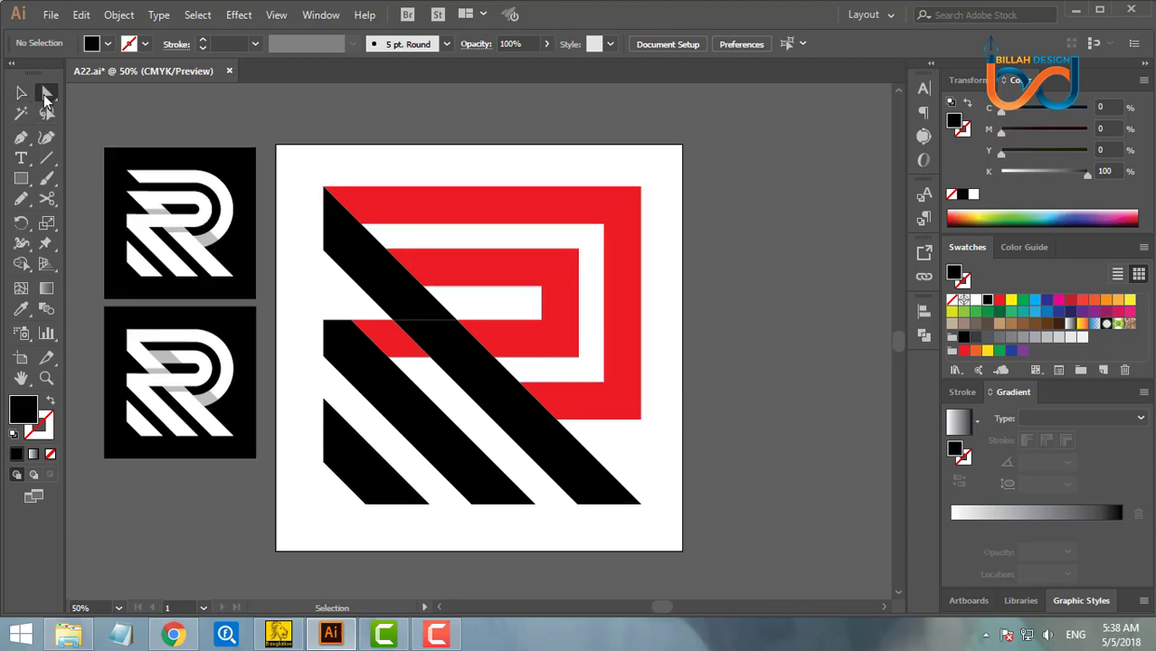
click(551, 283)
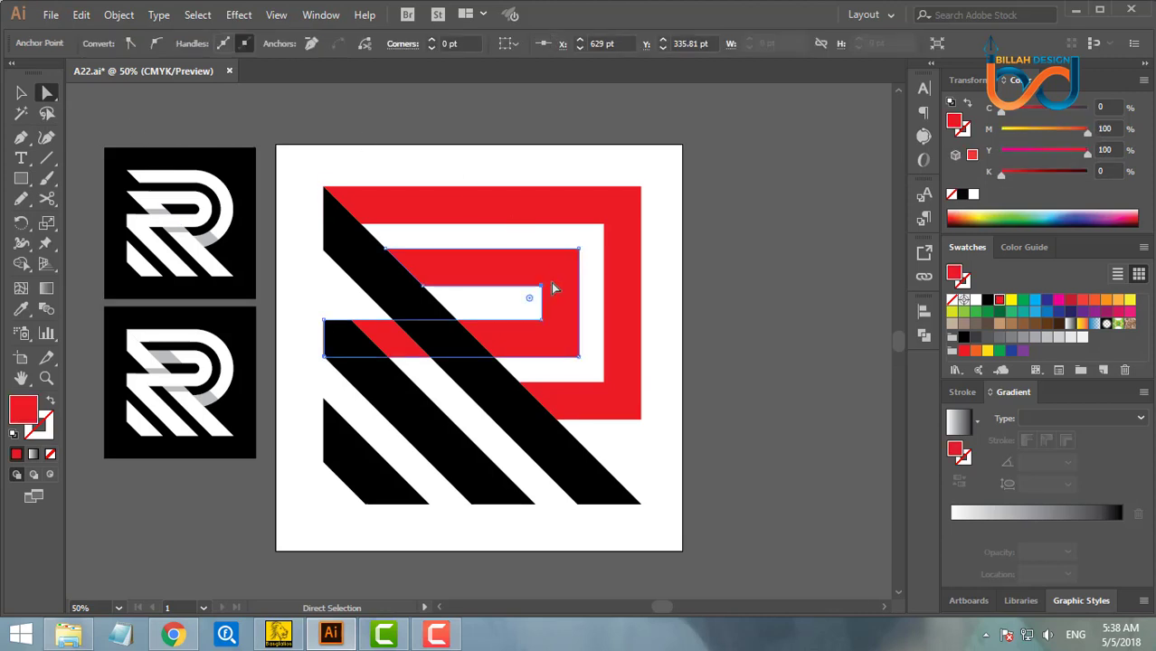
click(541, 318)
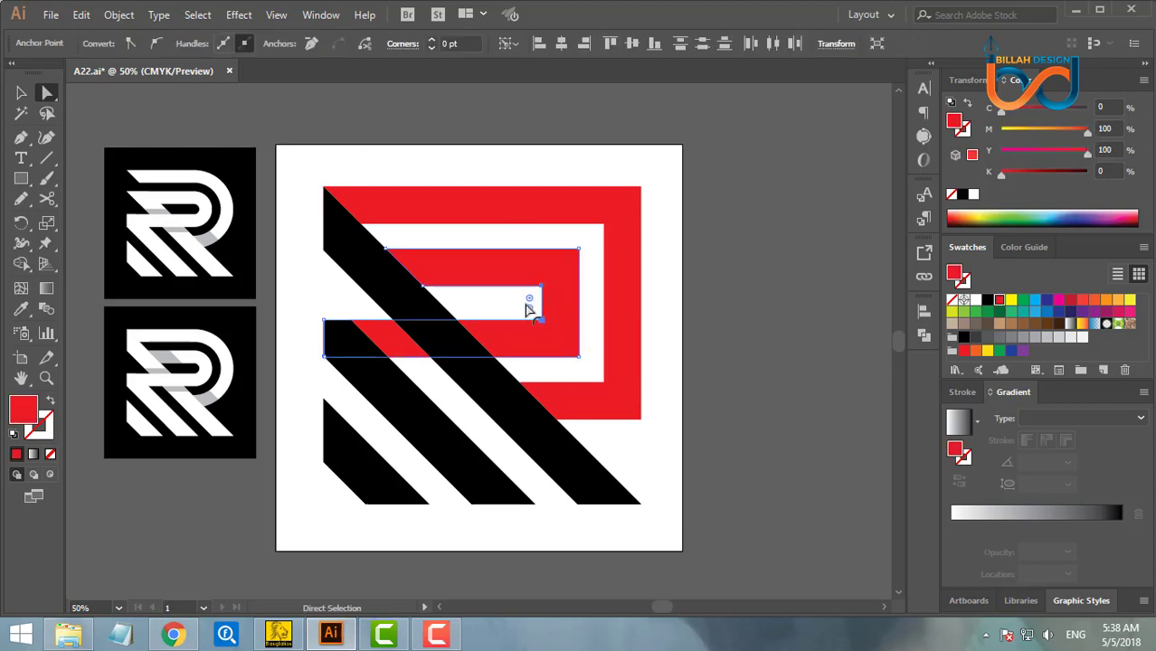
click(540, 287)
drag(529, 299, 507, 308)
drag(590, 240, 478, 327)
click(709, 446)
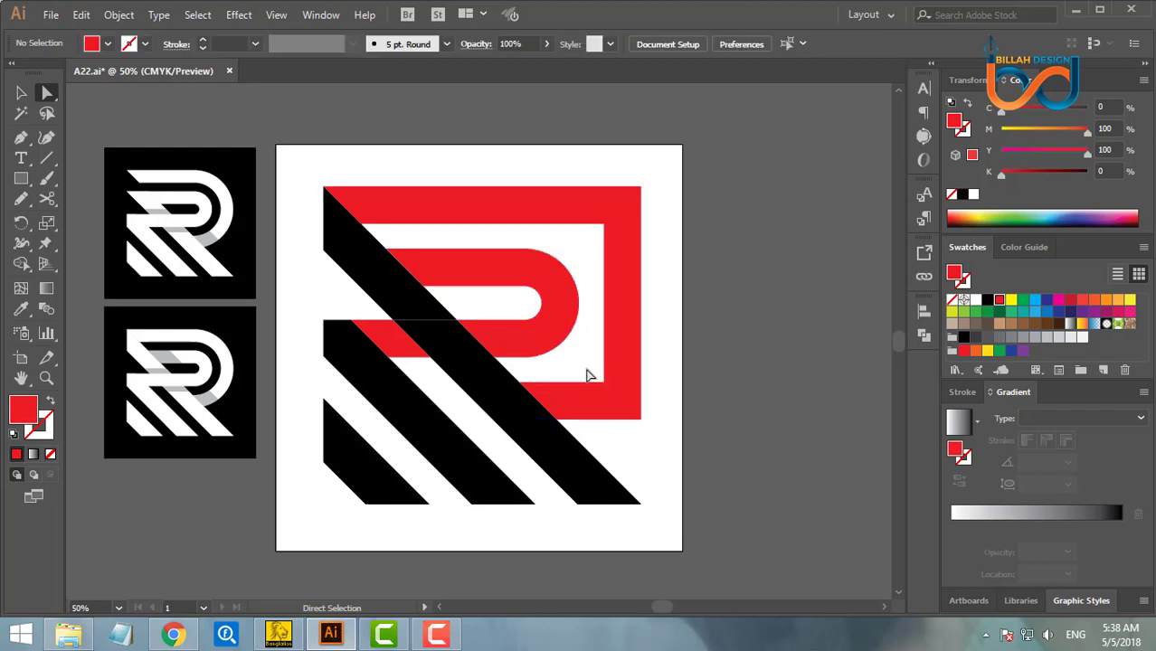
Round the red frame's inner and outer right corners into a curved loop.
drag(617, 401, 629, 386)
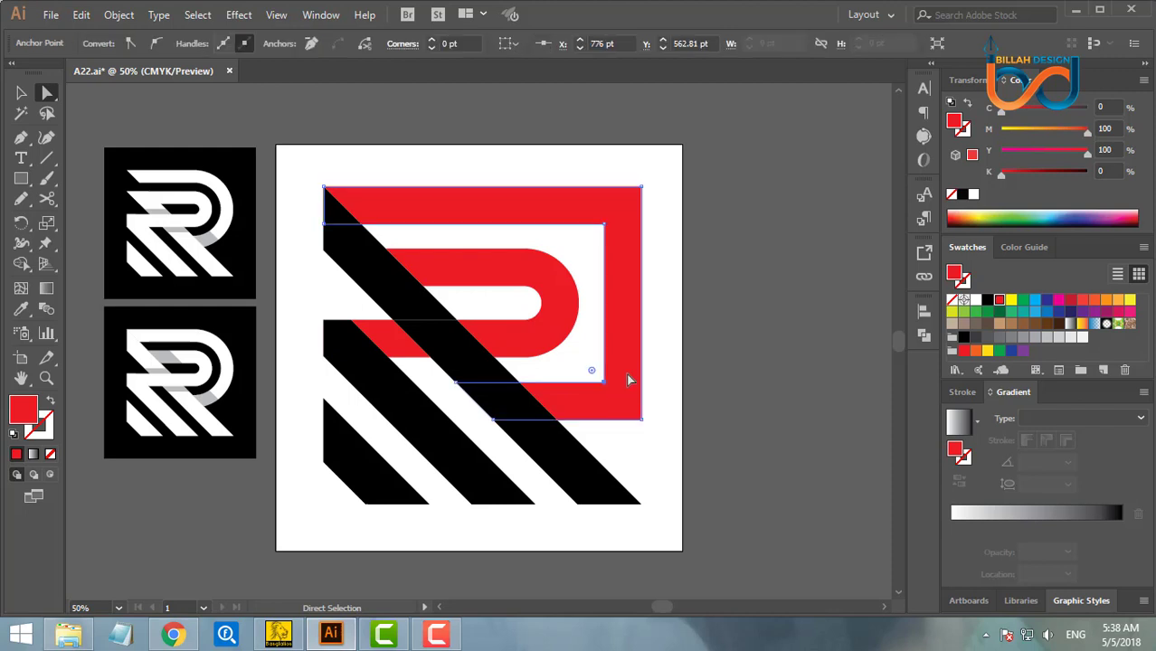
key(ctrl)
drag(614, 220, 451, 271)
click(675, 198)
drag(641, 251, 455, 342)
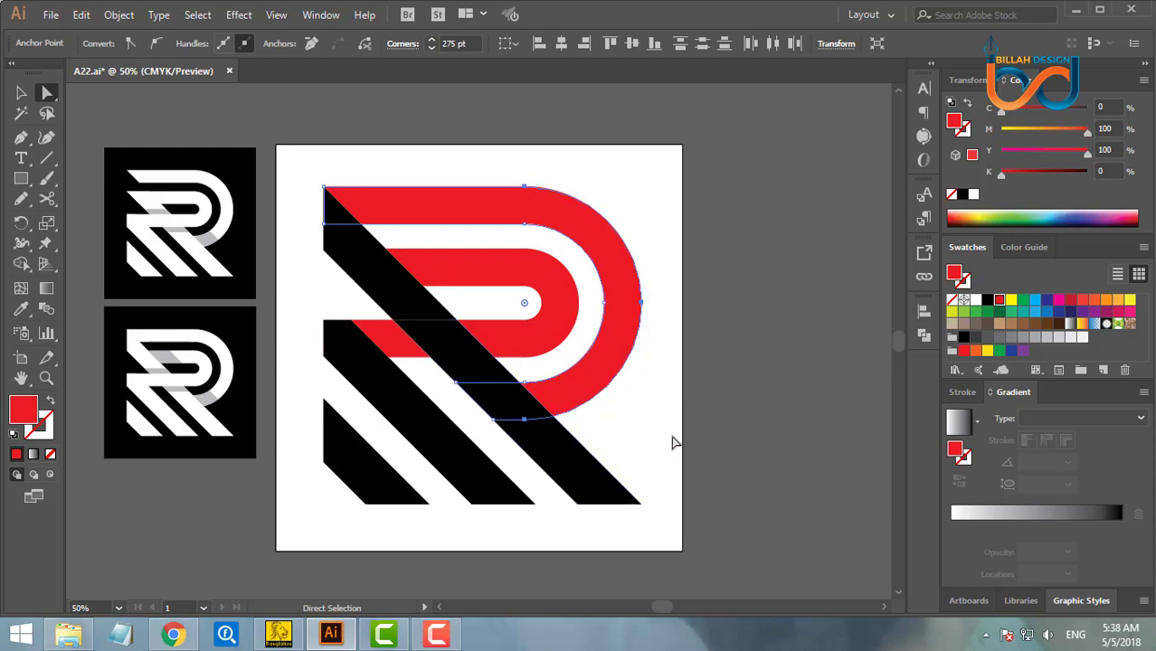
click(697, 475)
drag(676, 447, 677, 455)
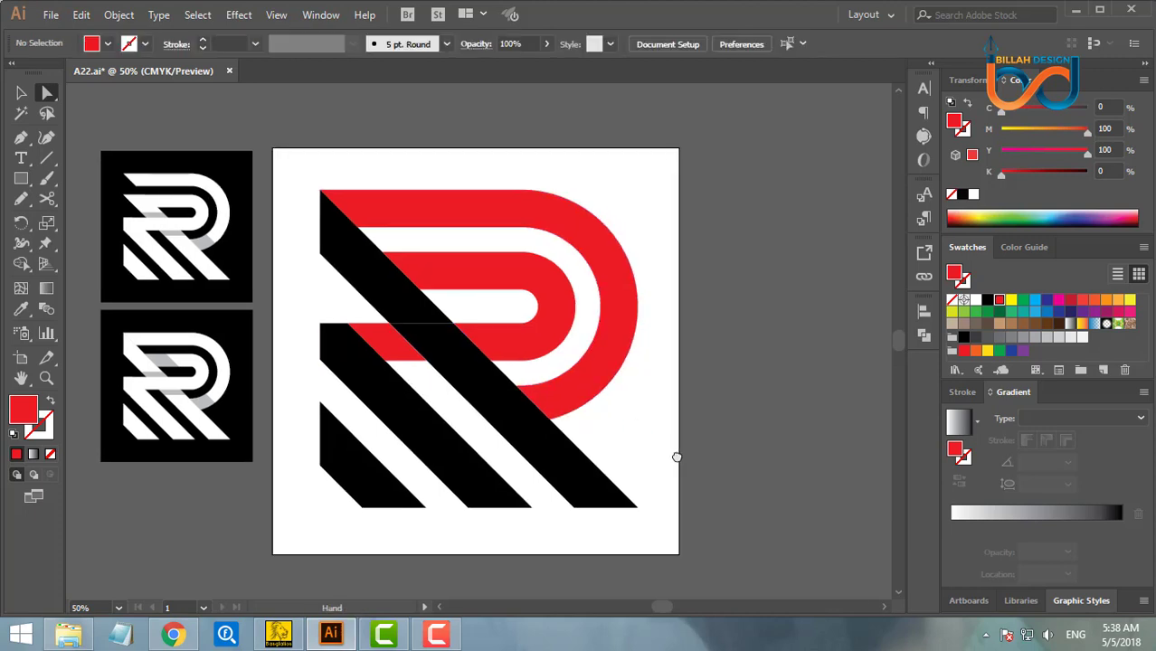
Draw a black 960 × 960 pt square over the artboard and send it to the back.
click(21, 93)
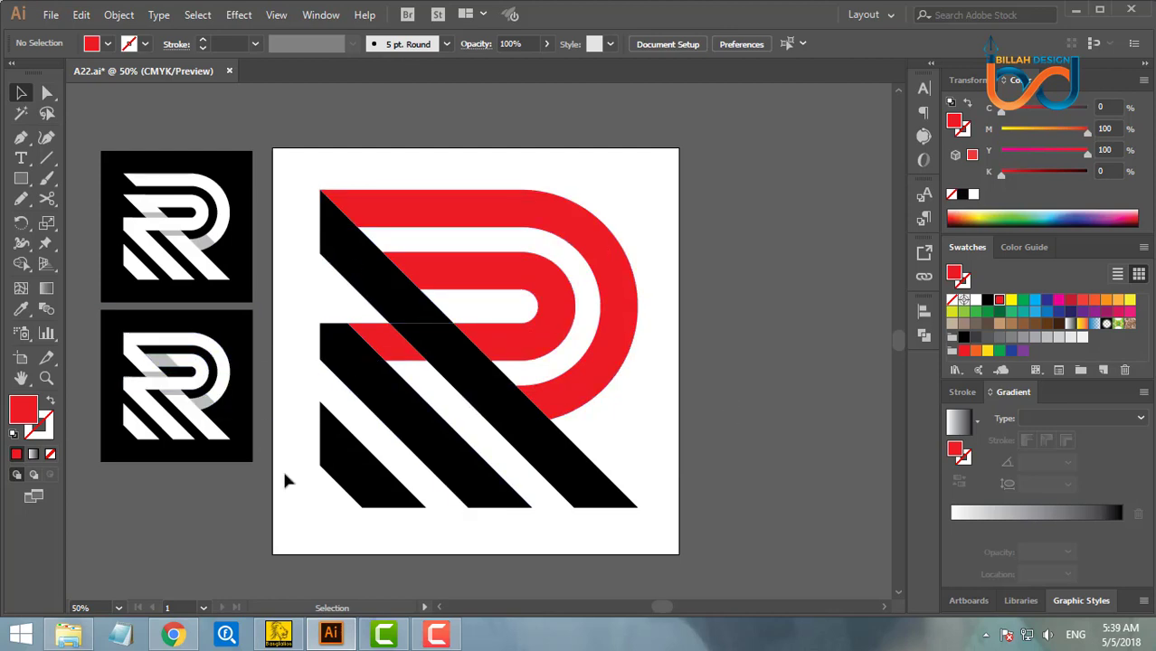
click(20, 178)
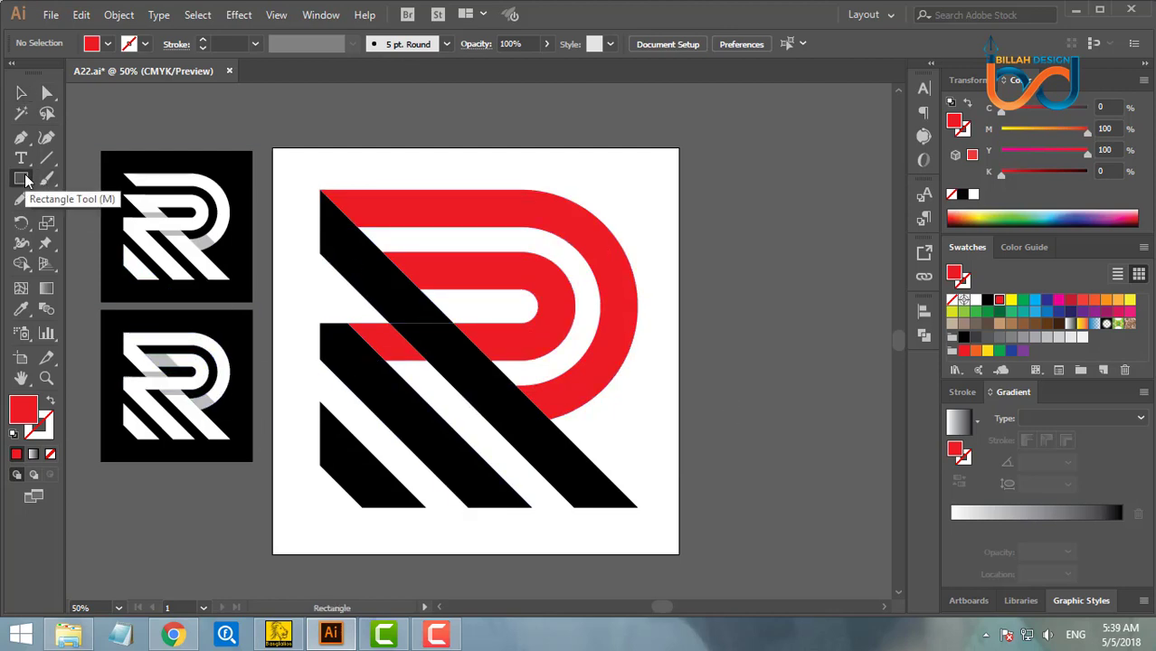
drag(273, 148, 678, 554)
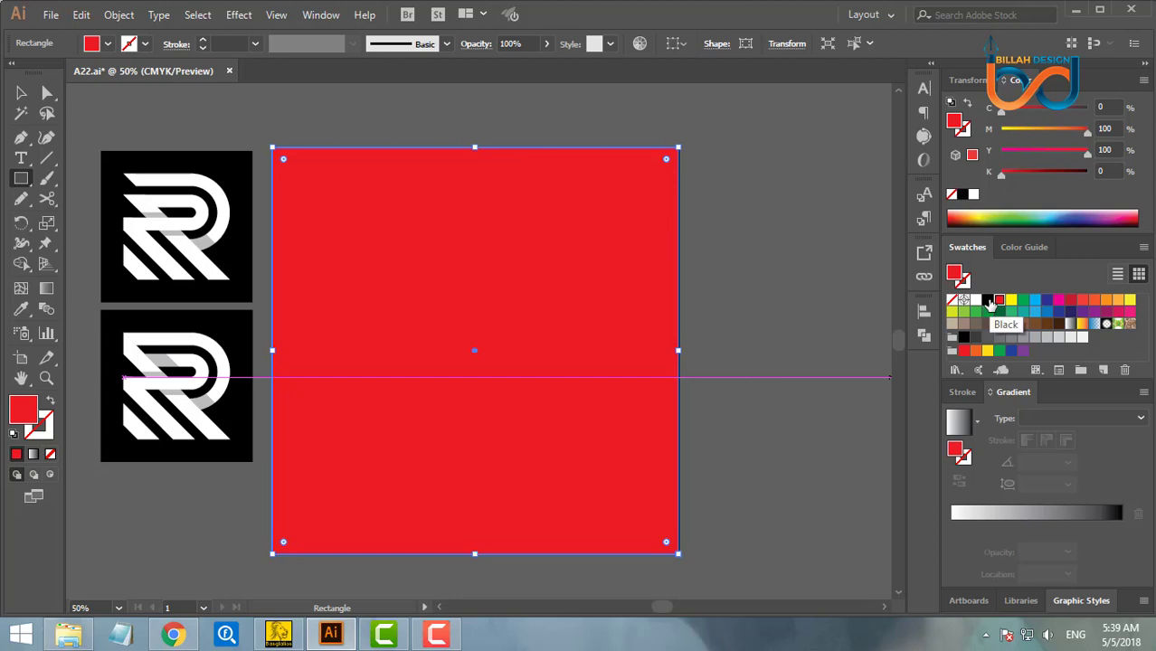
click(987, 300)
right_click(427, 262)
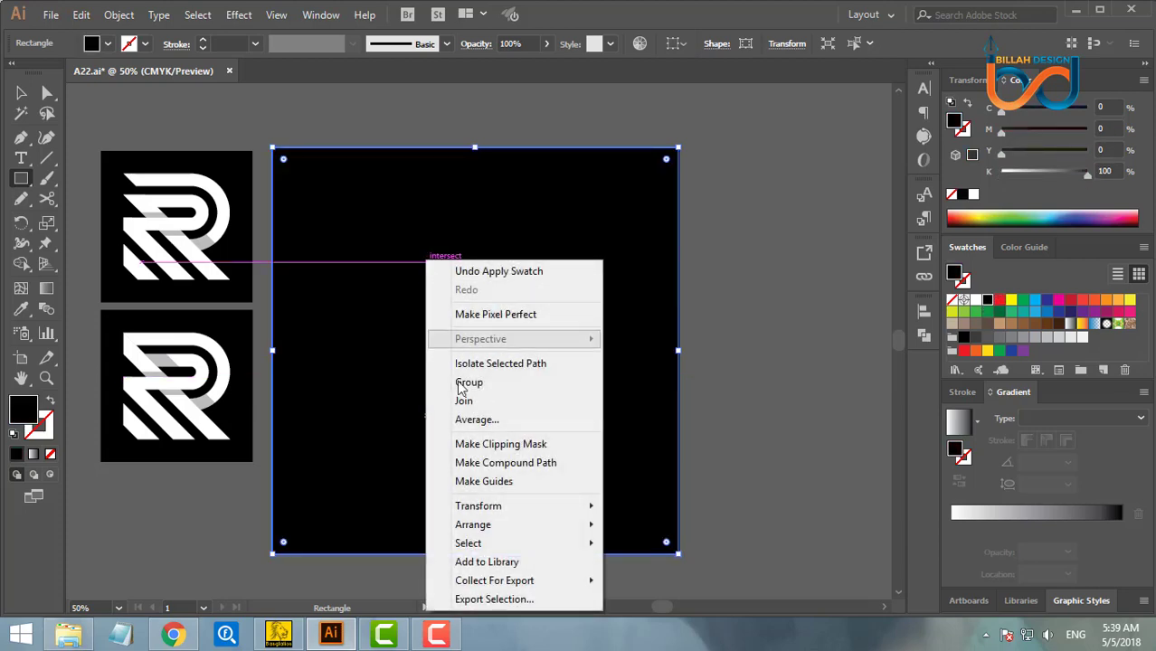
mouse_move(478, 526)
click(665, 583)
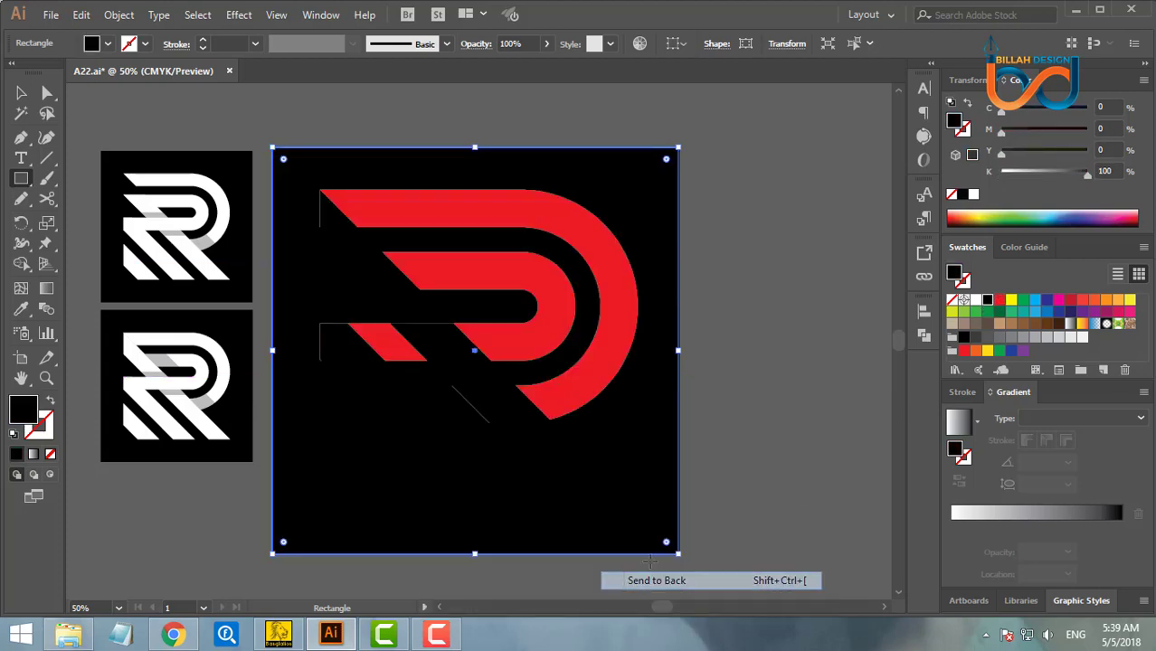
Select the four diagonal stripes and make them white.
key(v)
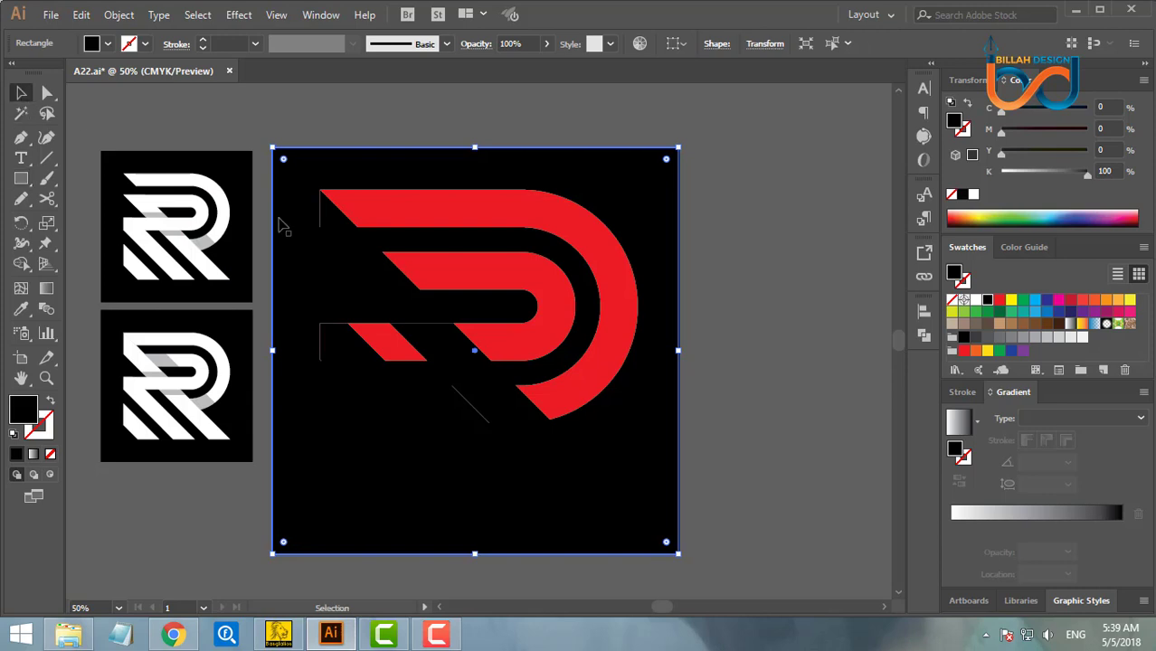
click(799, 439)
click(505, 389)
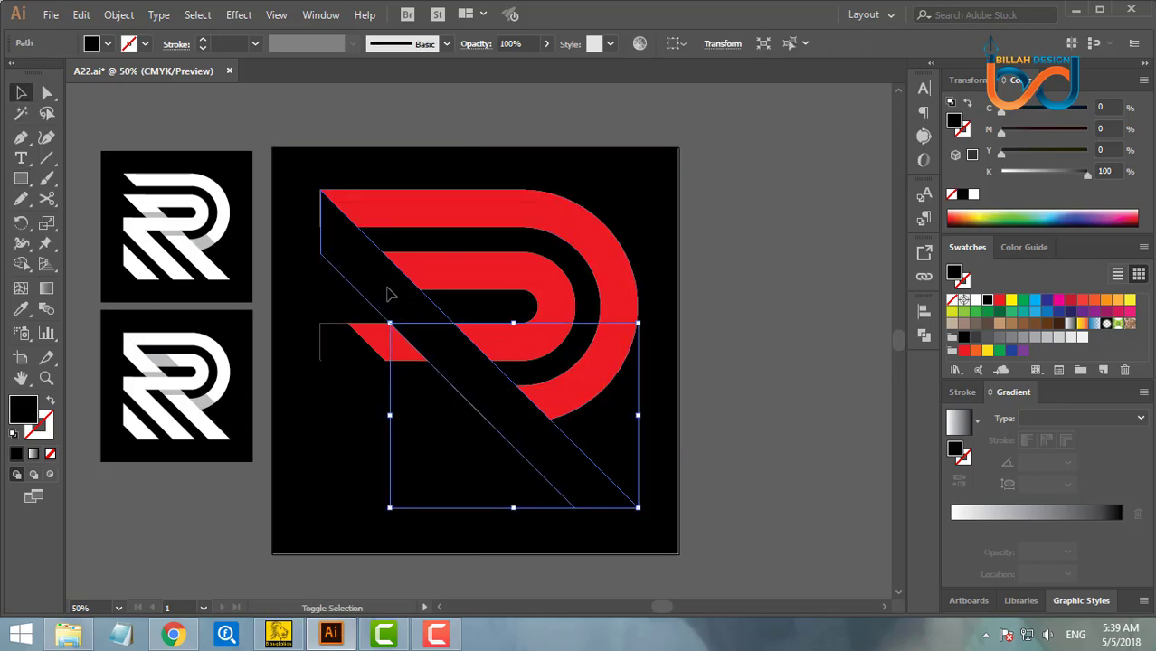
shift+click(388, 292)
shift+click(367, 374)
shift+click(386, 459)
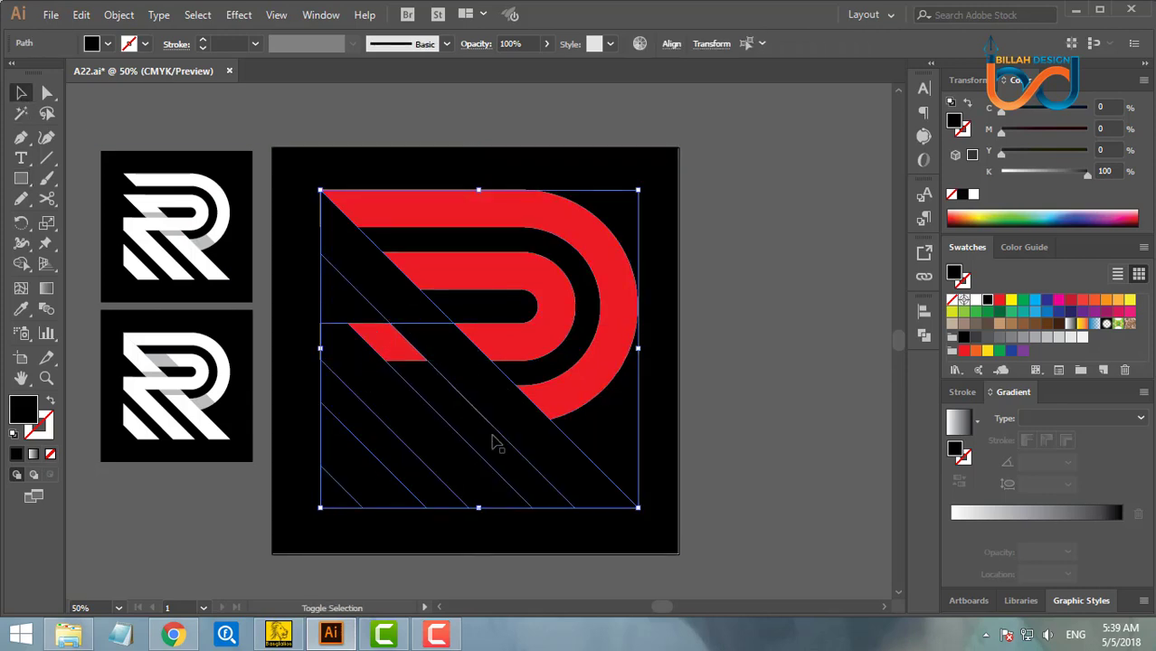
click(974, 301)
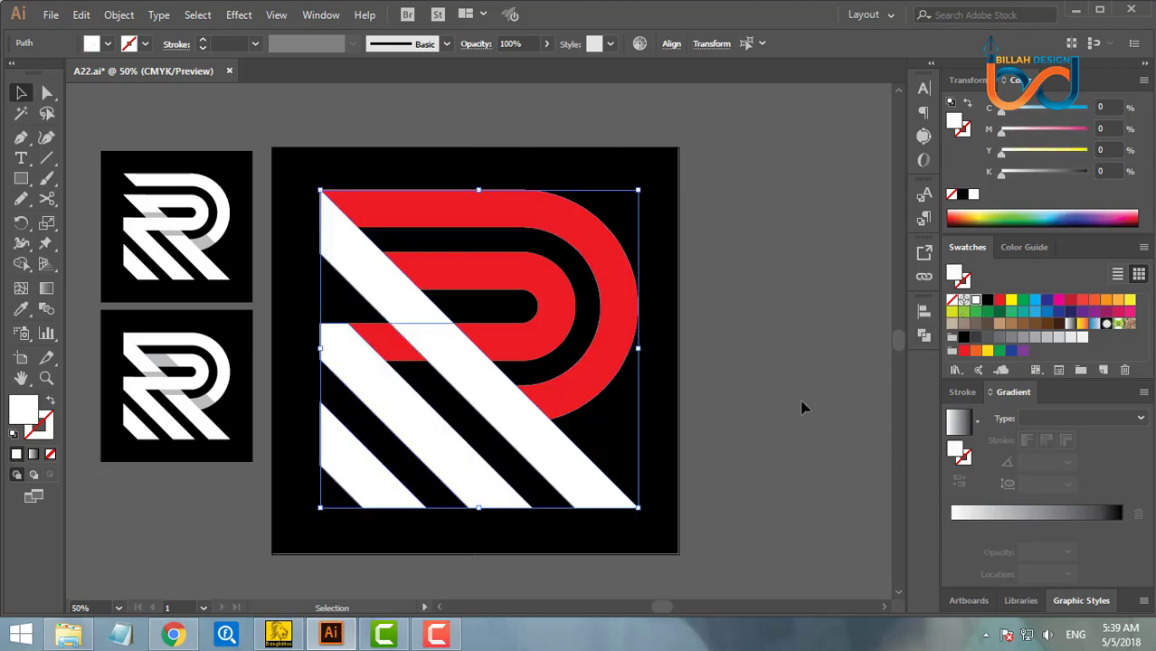
click(802, 405)
Recolour the red loop shape white.
click(579, 380)
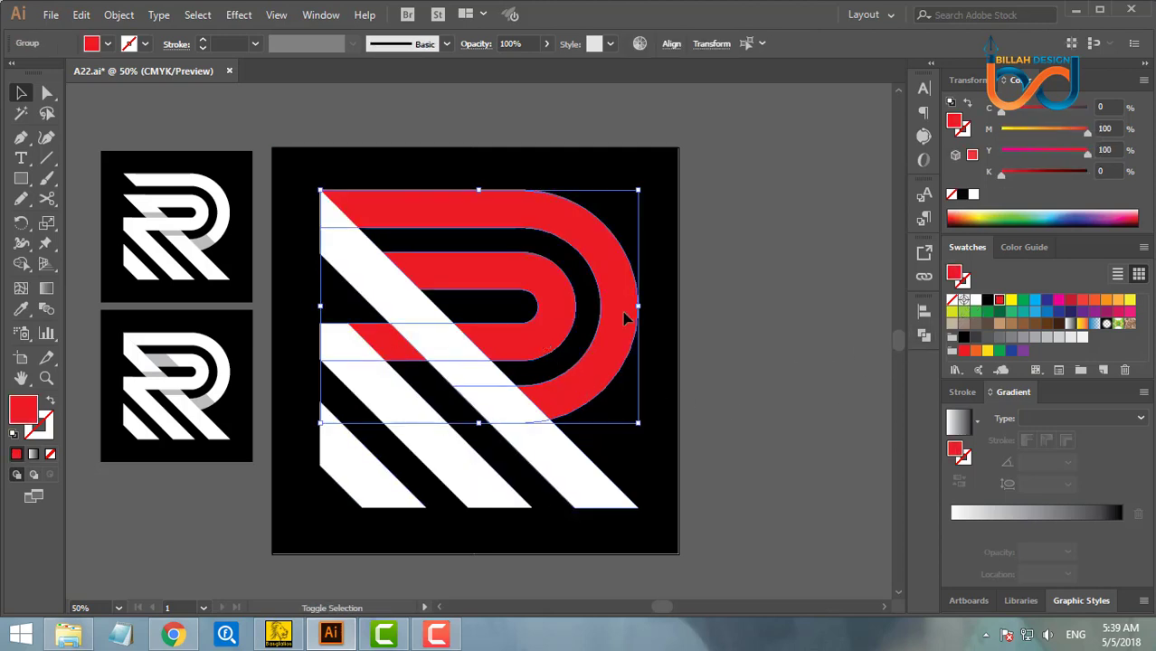
click(975, 301)
click(791, 405)
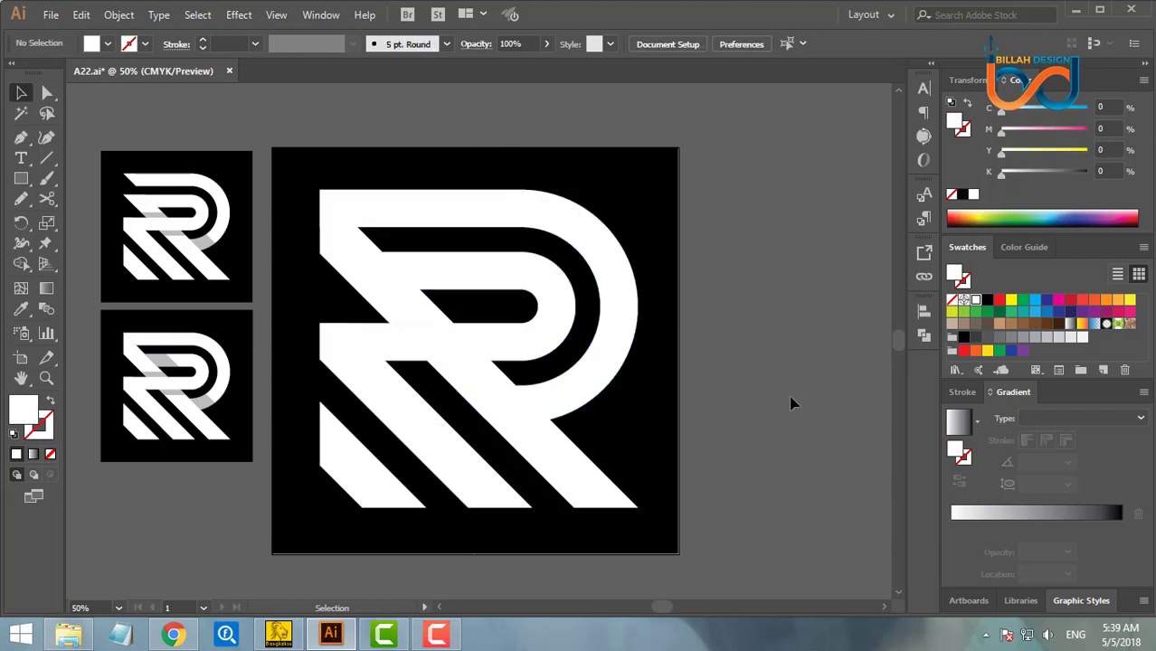
drag(753, 434, 762, 418)
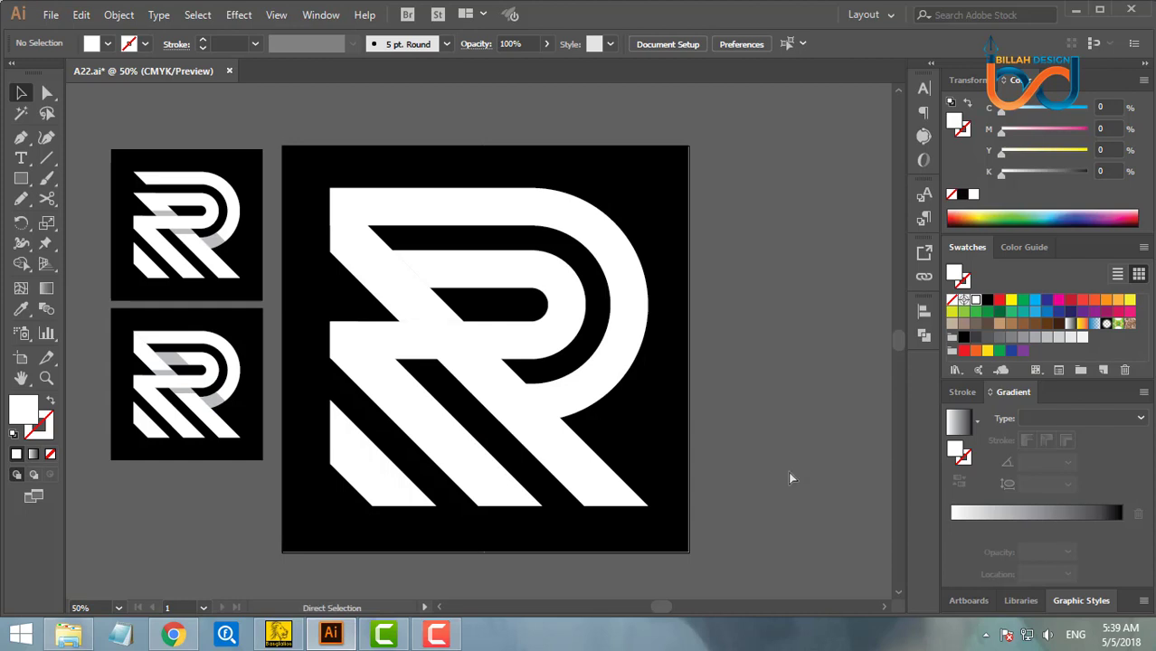
Zoom in and draw a red-filled rectangle over the R's middle bar.
key(ctrl+plus)
drag(795, 435, 806, 431)
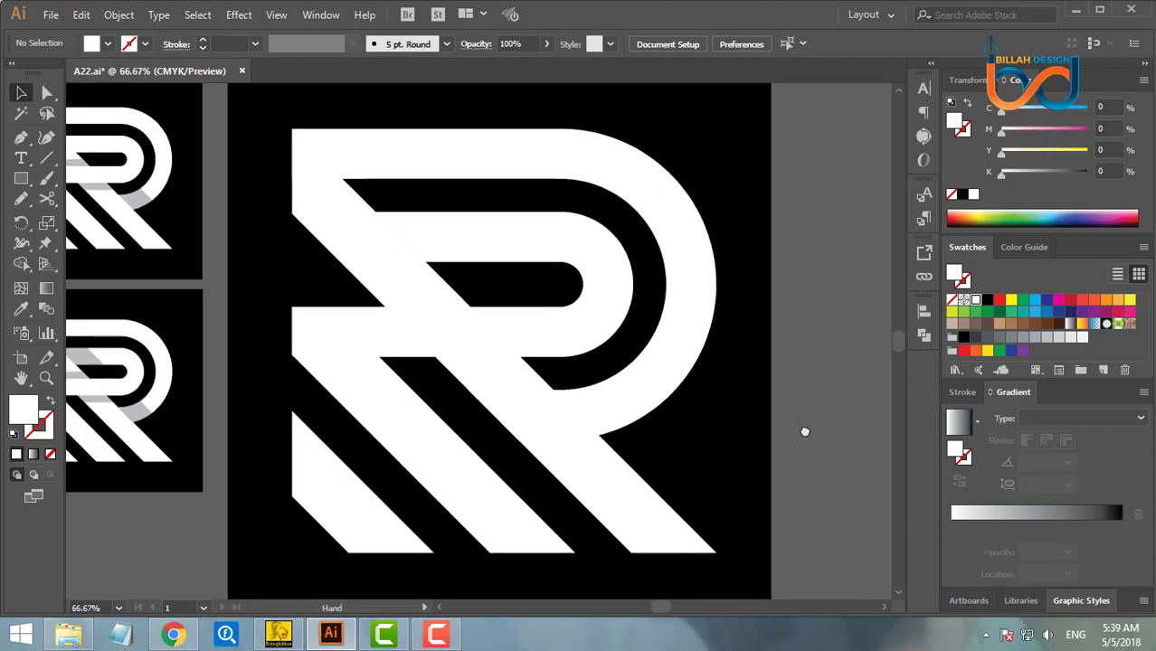
click(18, 180)
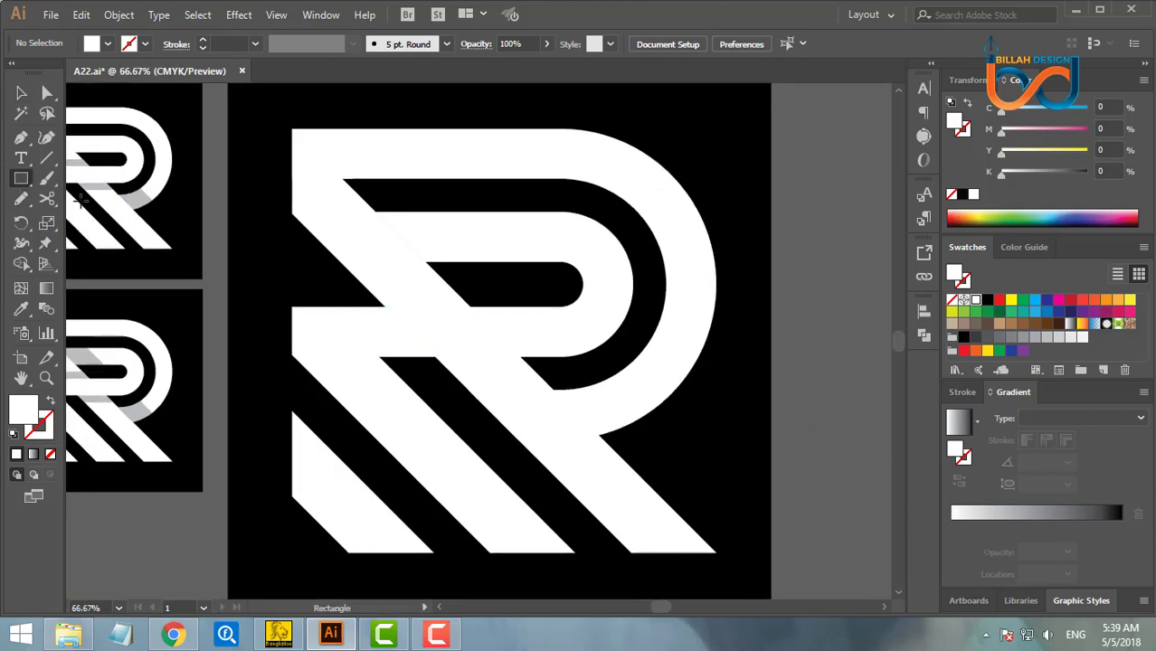
drag(362, 309, 463, 357)
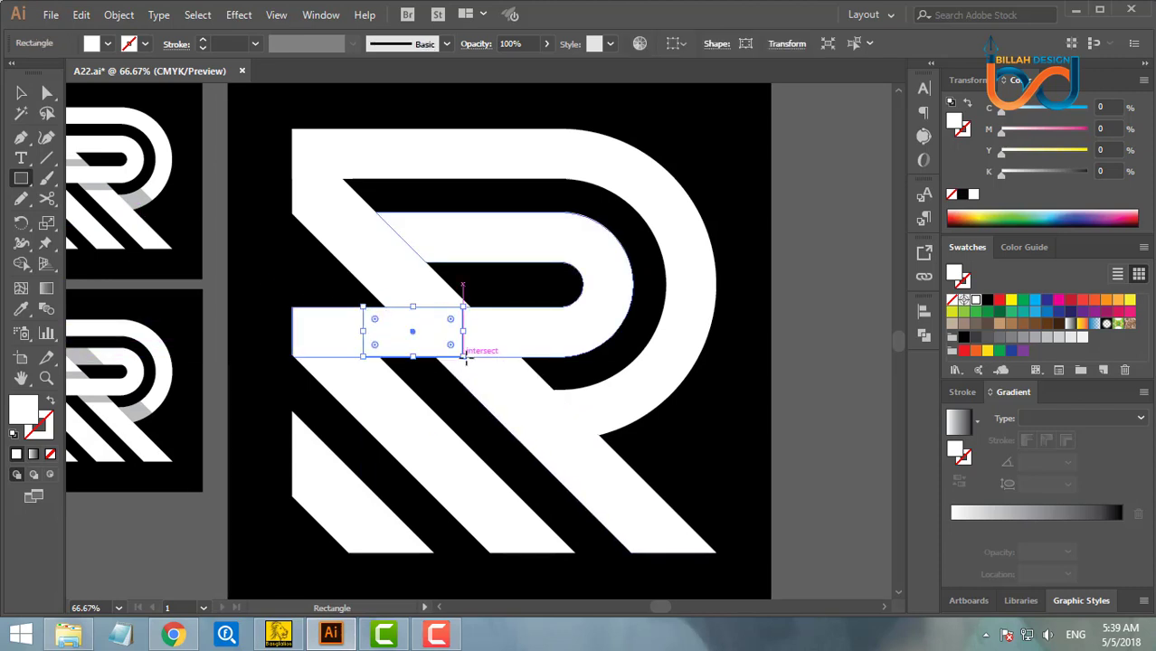
click(22, 94)
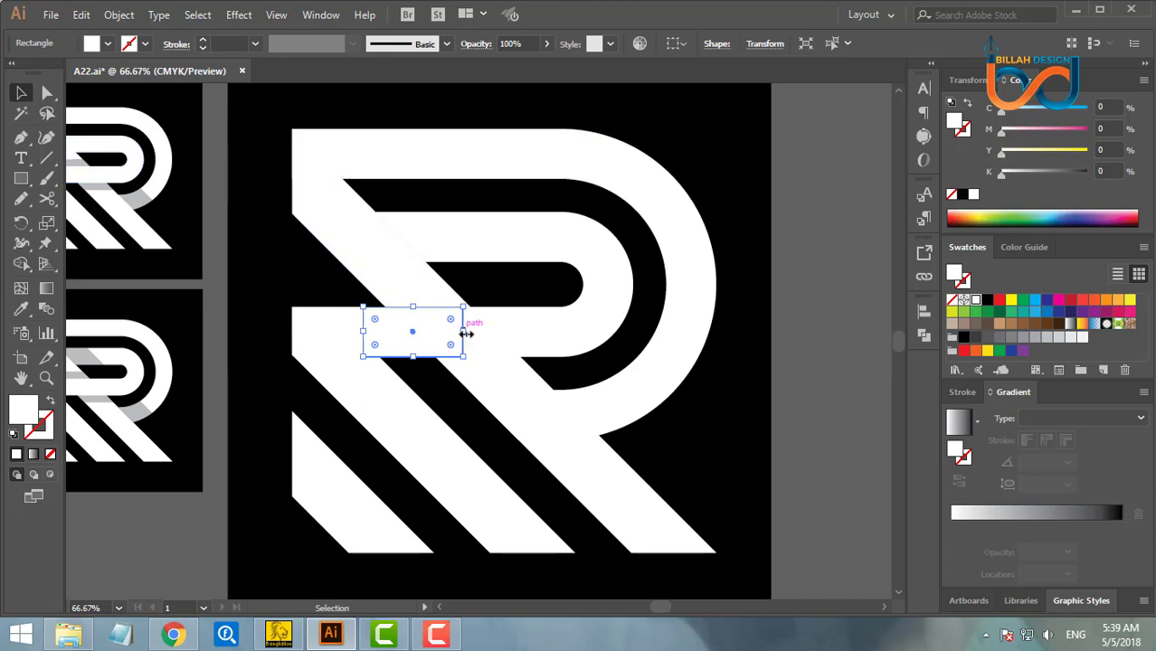
drag(463, 331, 547, 339)
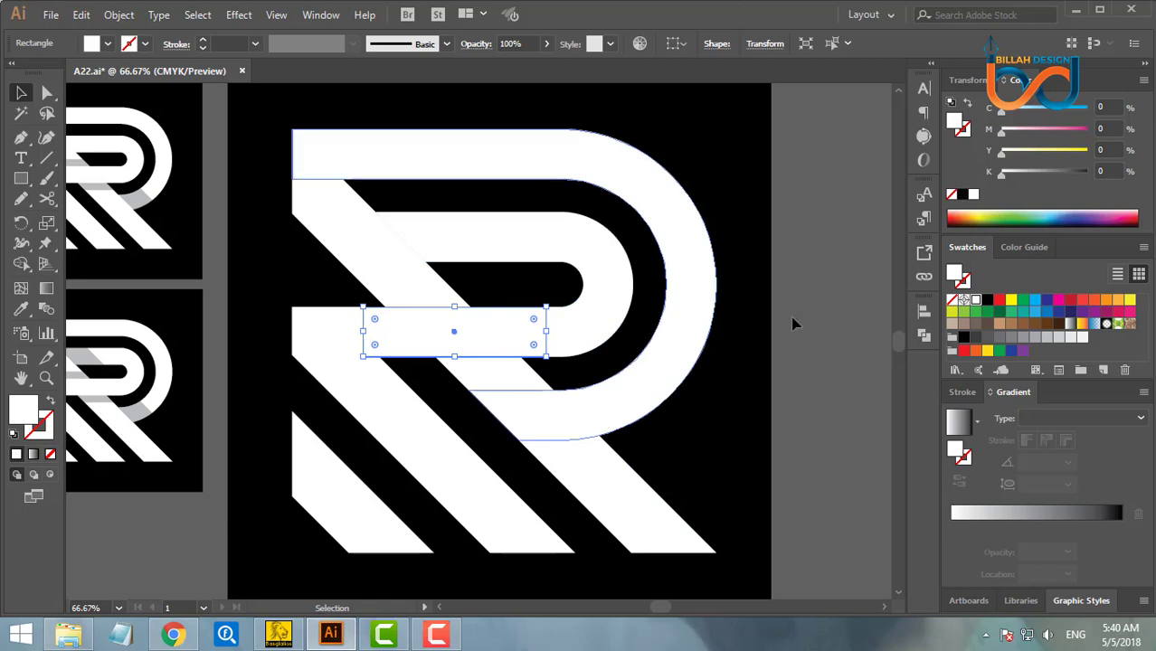
click(999, 300)
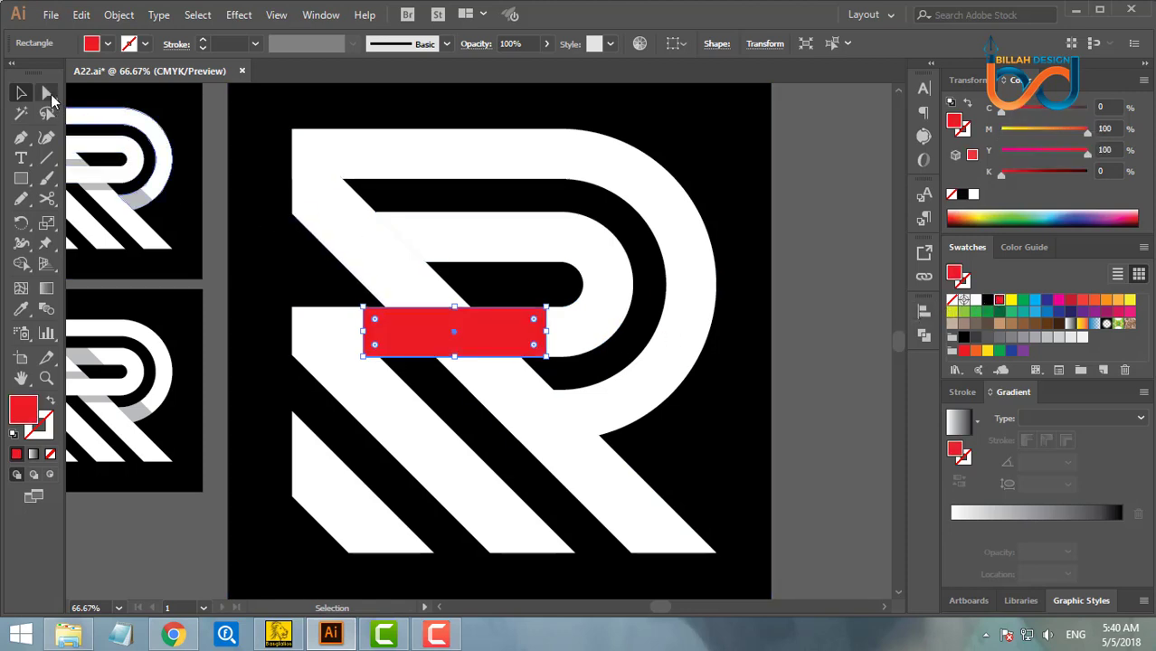
key(ctrl+shift+a)
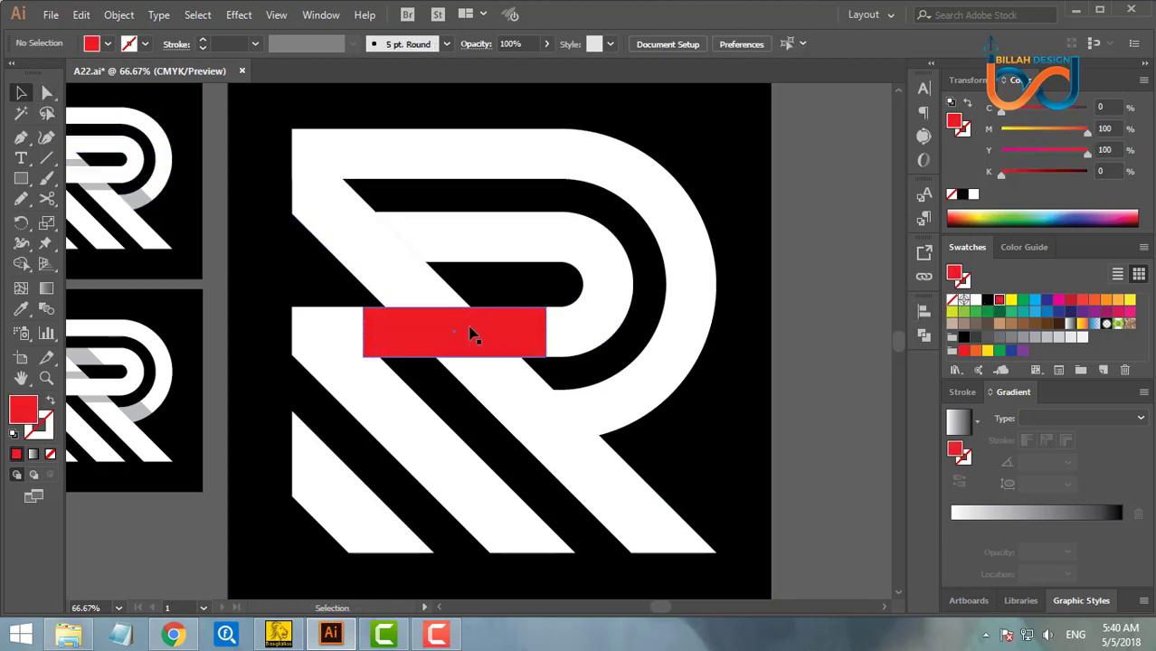
Resize the red rectangle to about 168 pt tall and 358 pt wide.
click(470, 334)
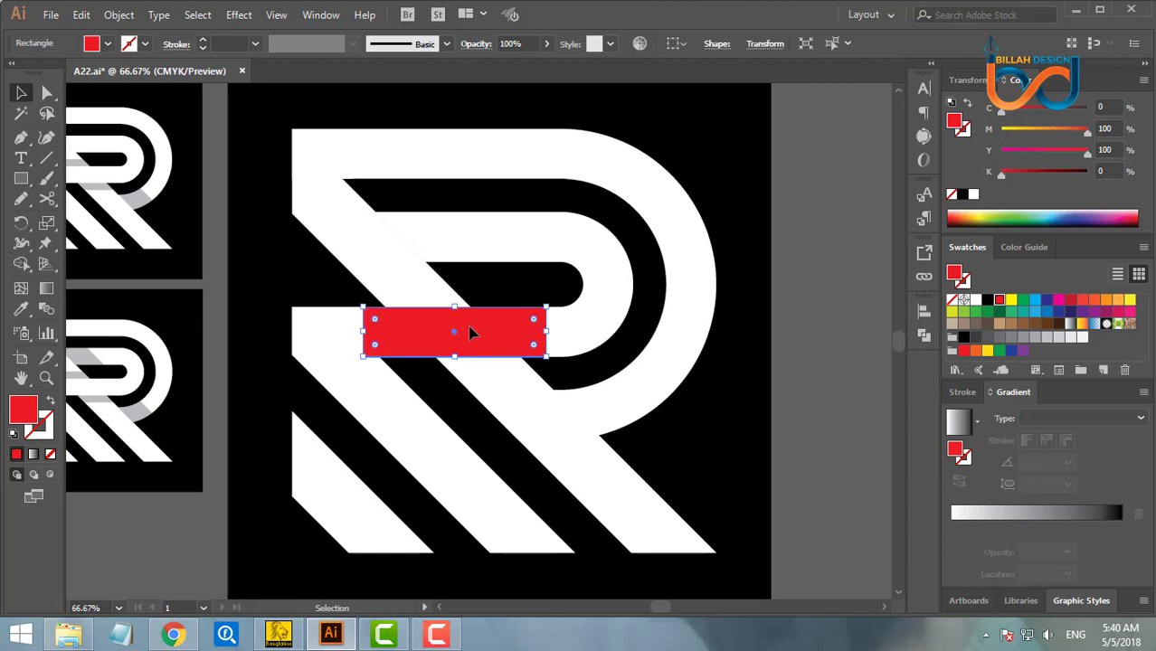
drag(457, 307, 460, 288)
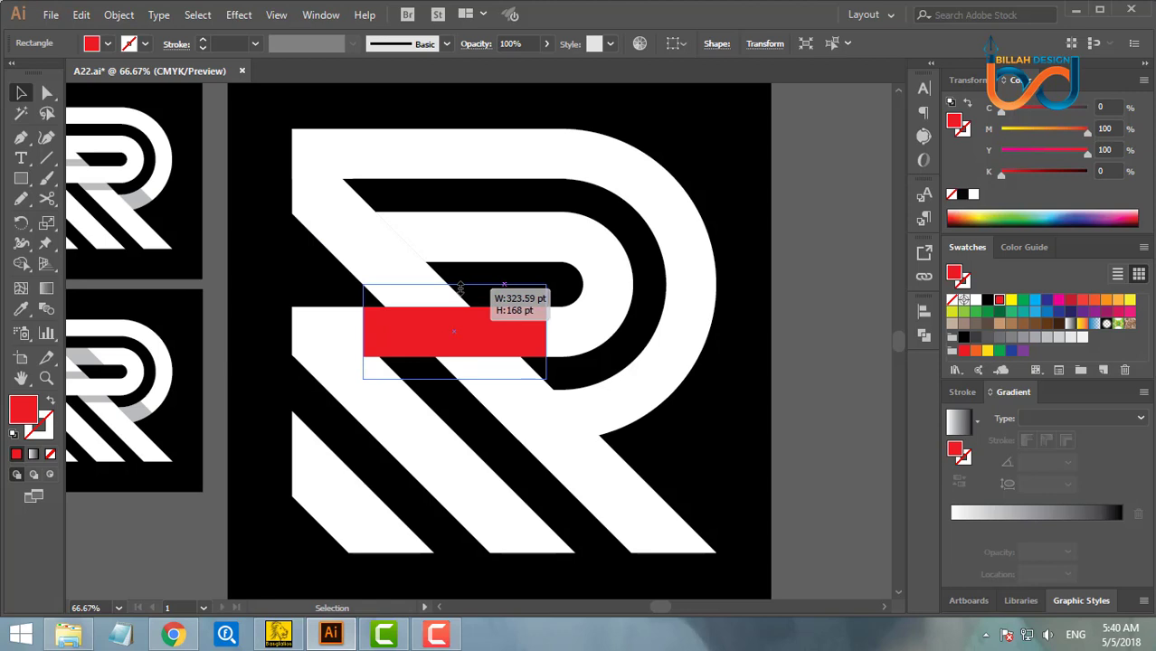
drag(461, 287, 460, 287)
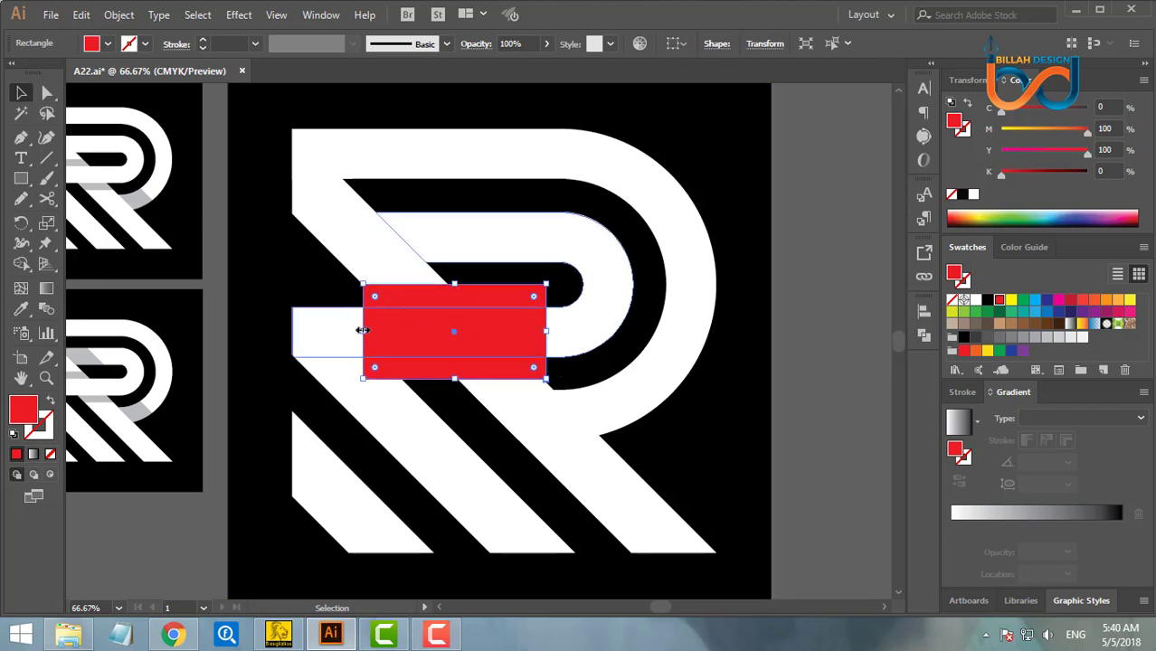
drag(362, 331, 343, 331)
key(ctrl+z)
drag(548, 334, 557, 334)
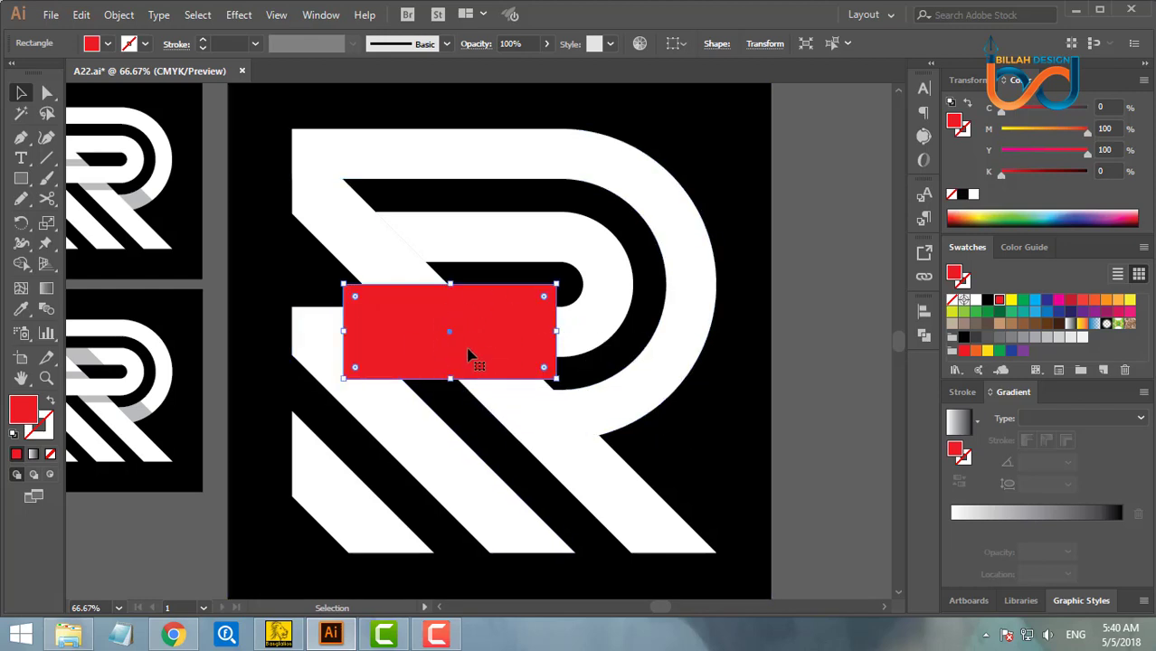
Remove the red rectangle's lower-left and right triangles with the Shape Builder, leaving a parallelogram.
shift+click(400, 266)
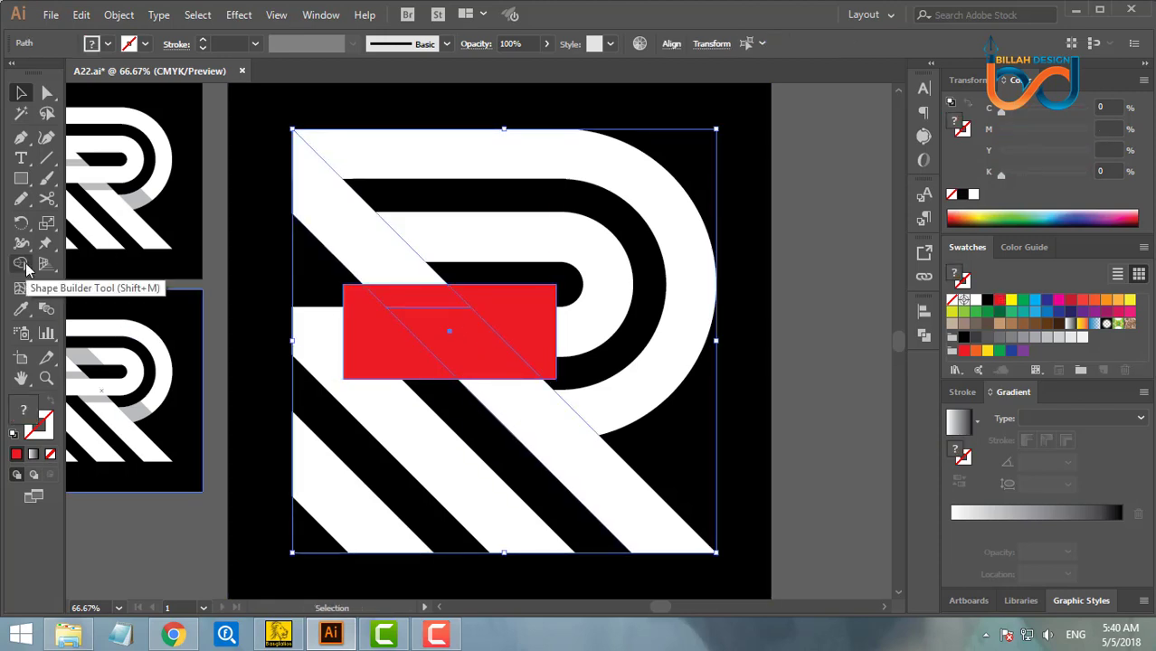
click(26, 267)
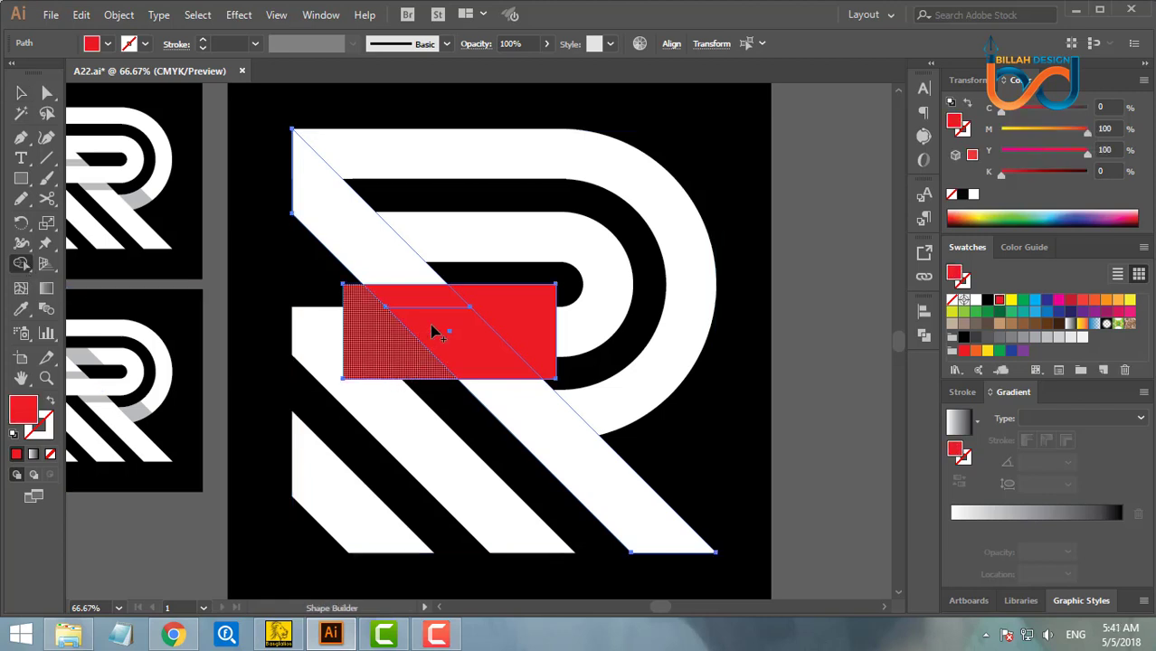
alt+click(360, 351)
alt+click(541, 320)
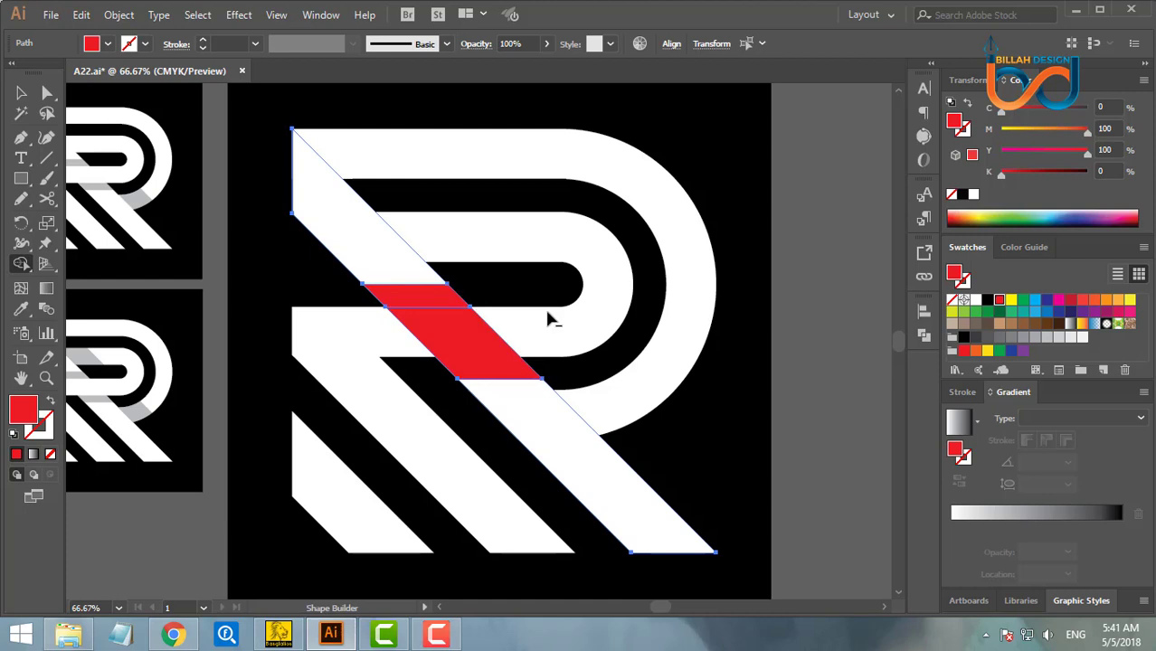
Select the R's bowl group and bring up its context menu.
key(v)
key(ctrl+shift+a)
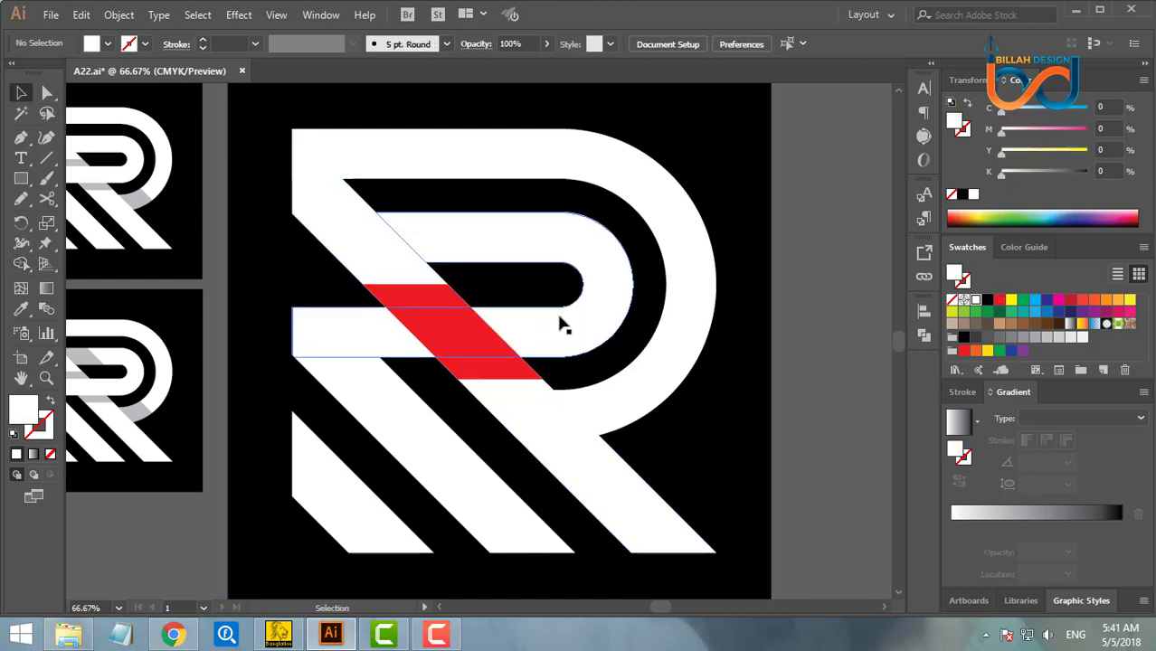
click(537, 332)
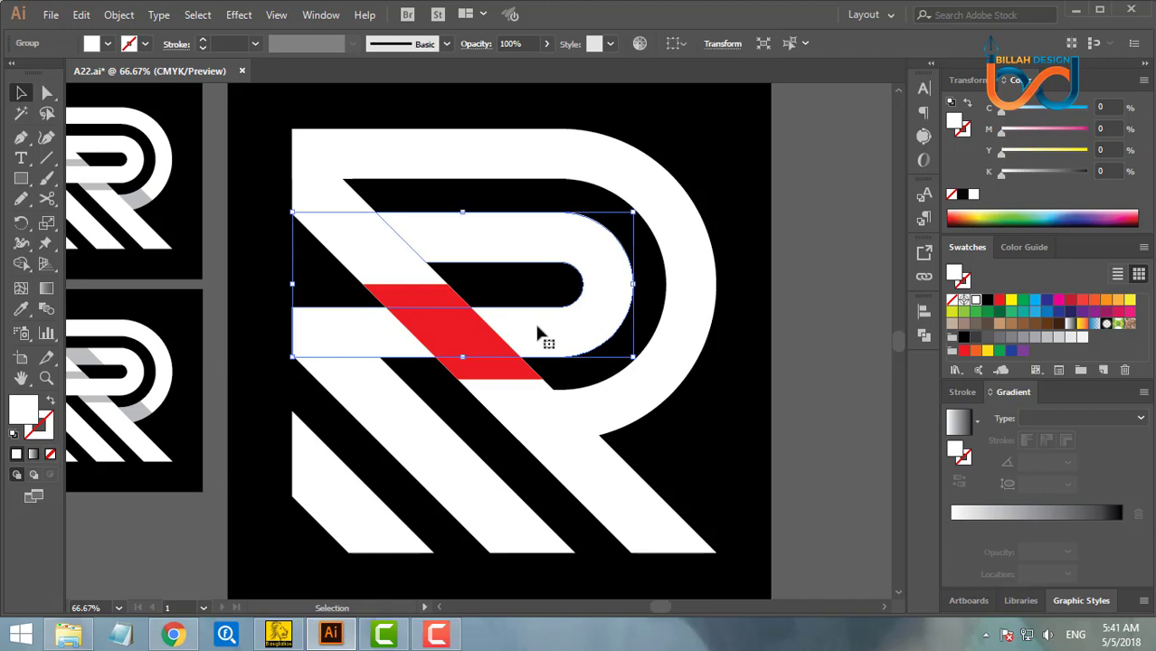
right_click(537, 333)
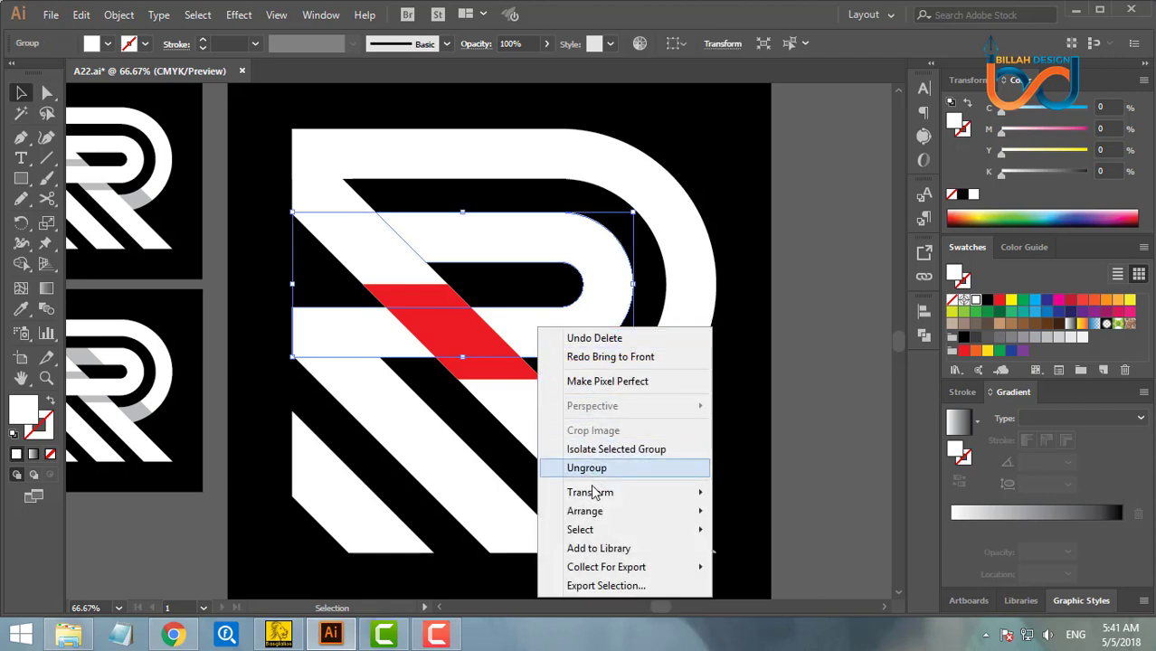
Bring the R's bowl group to the front with Arrange > Bring to Front.
mouse_move(597, 511)
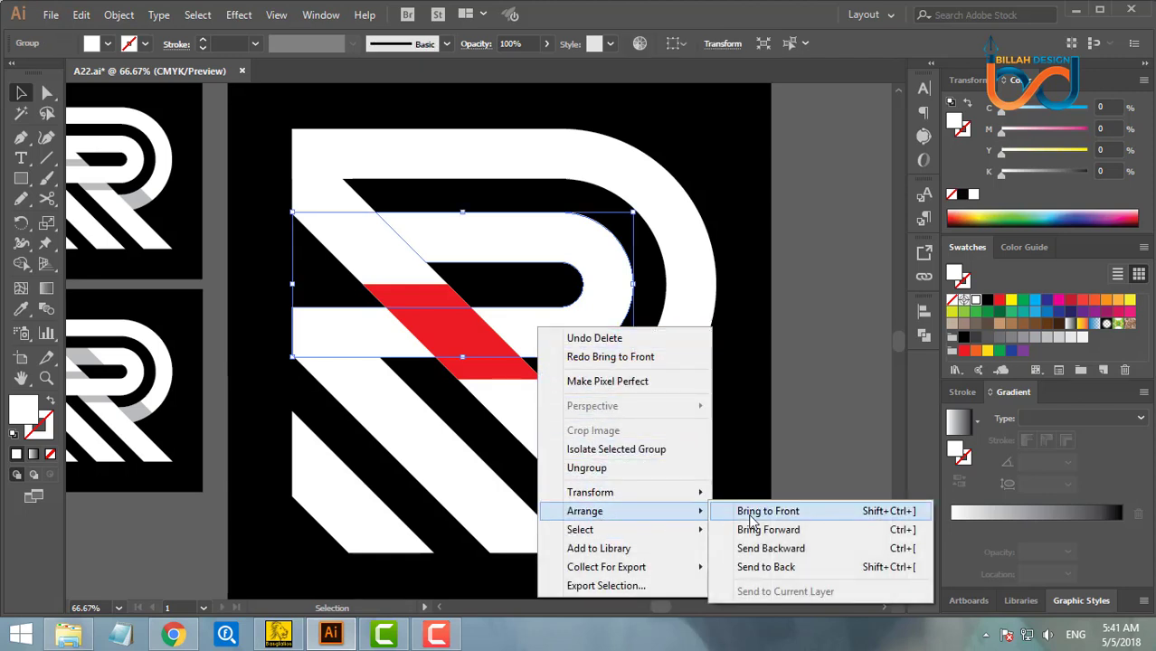
click(768, 512)
click(846, 408)
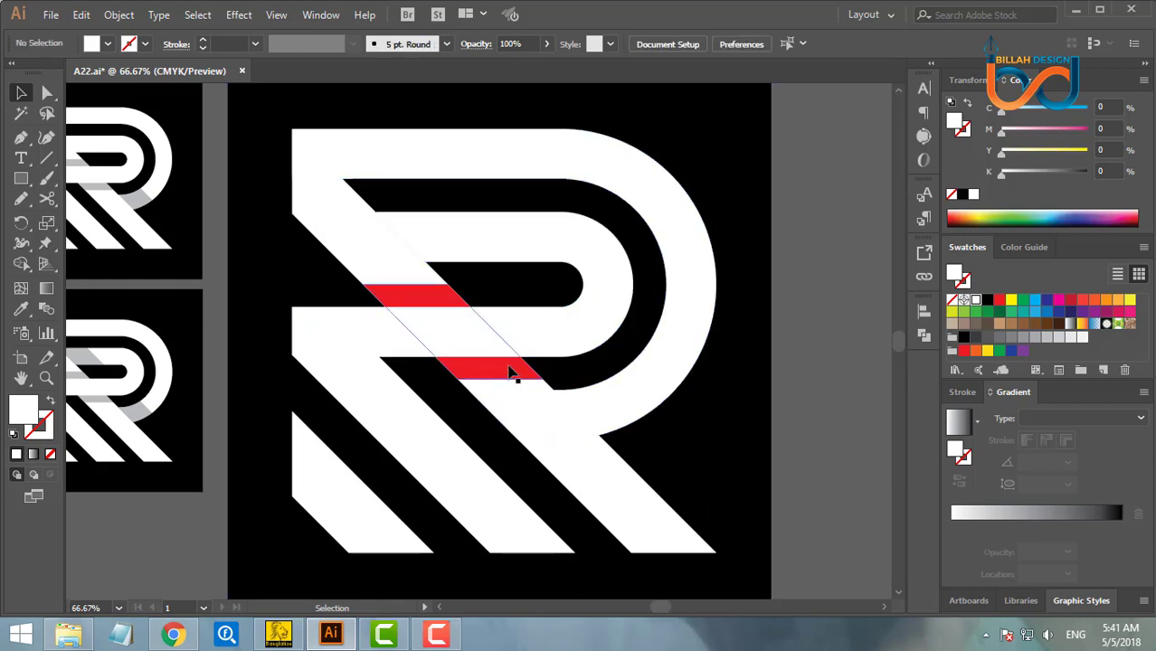
Give the red stripe pieces a black fill at 30% opacity.
click(511, 374)
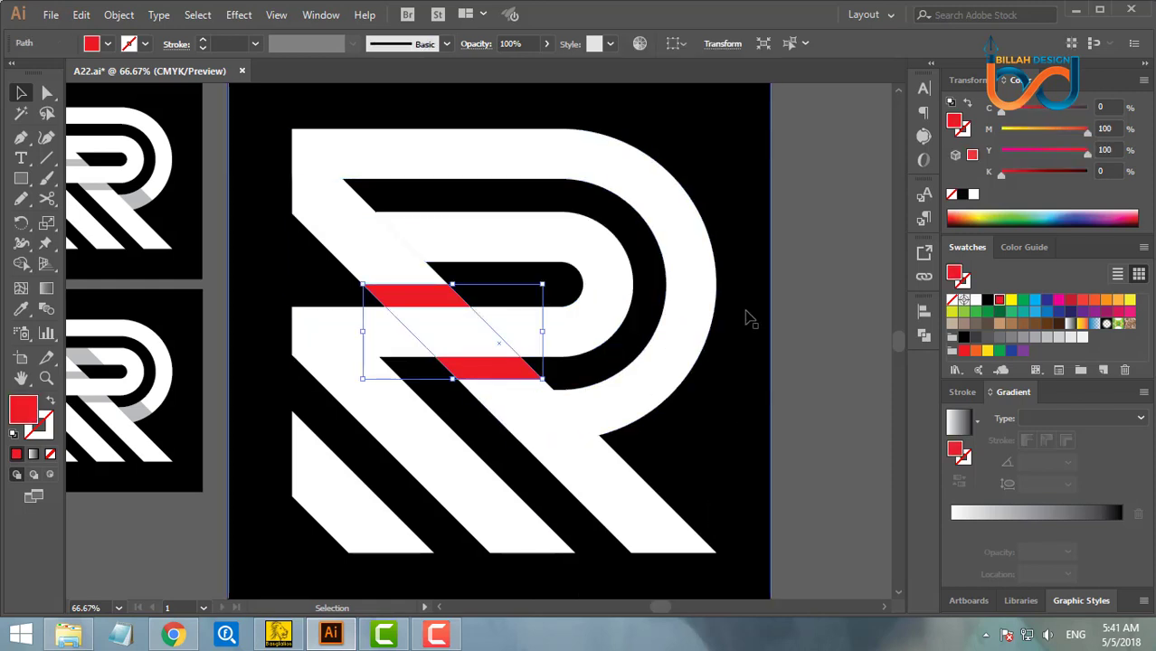
click(987, 299)
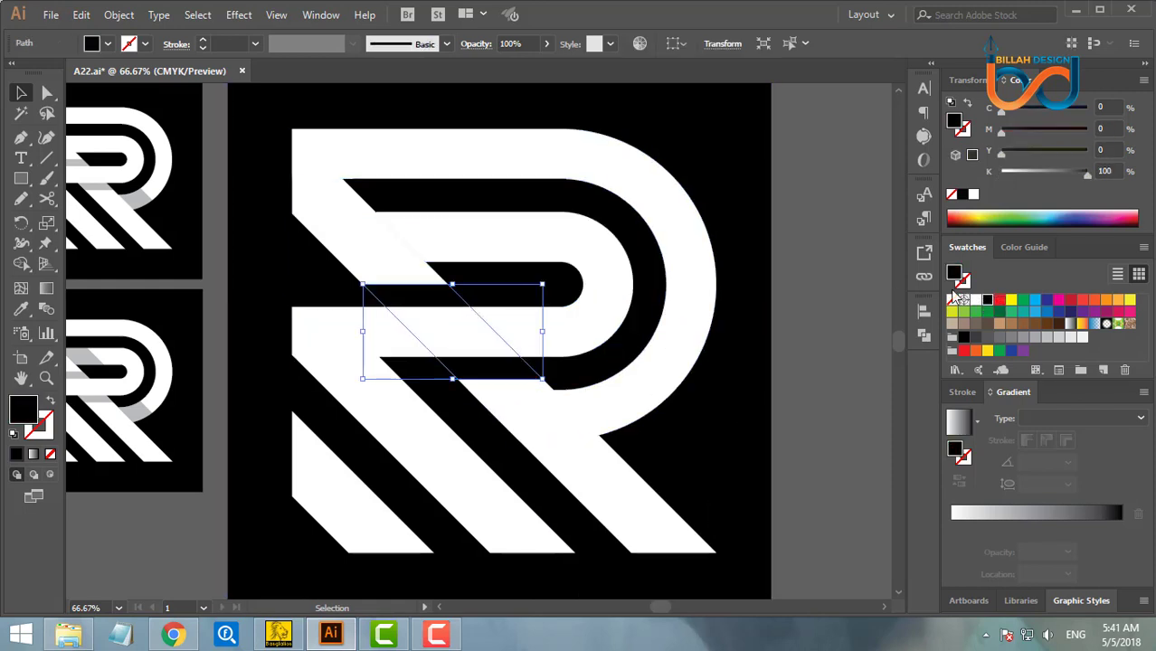
click(532, 43)
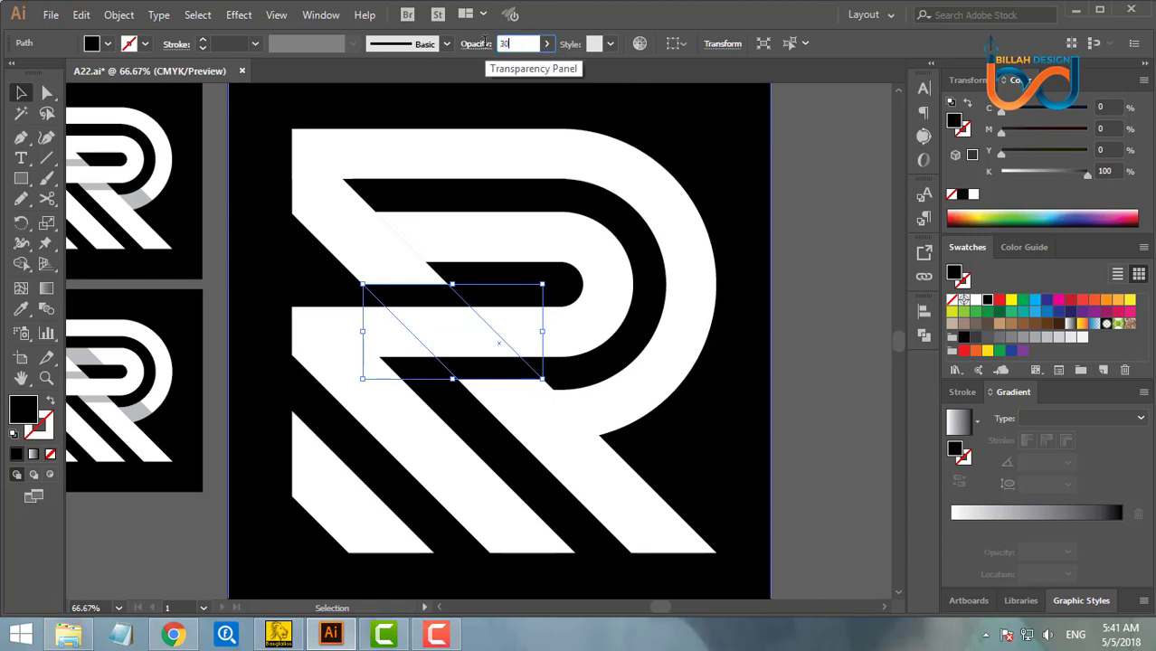
text(30)
key(Return)
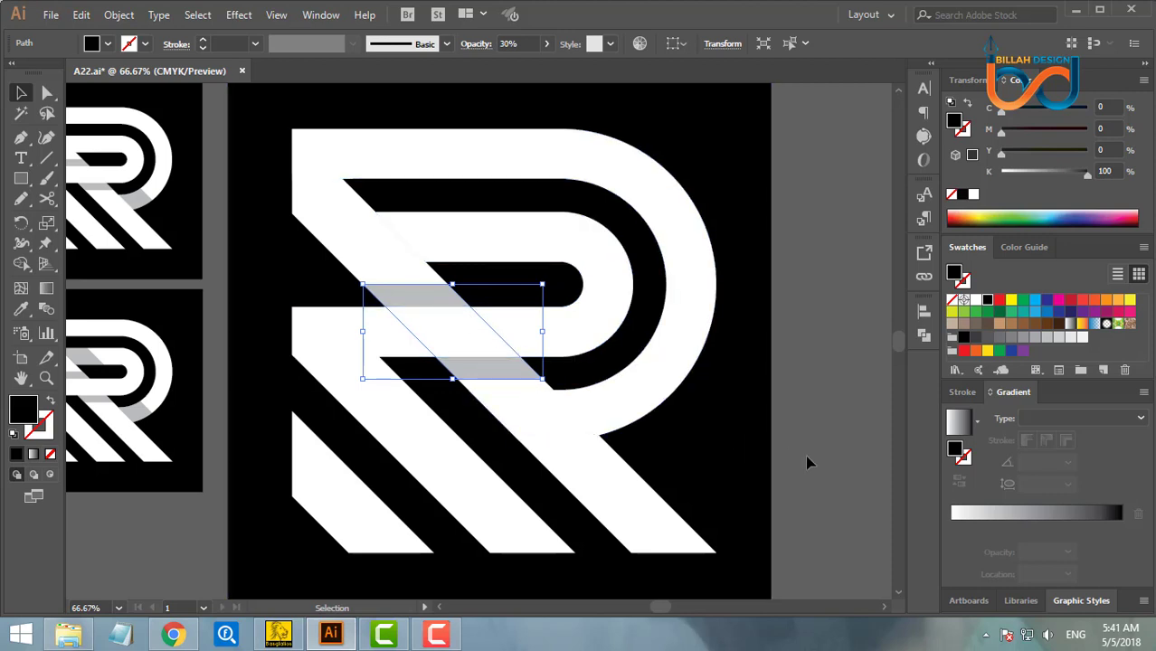
click(846, 466)
drag(729, 467, 805, 476)
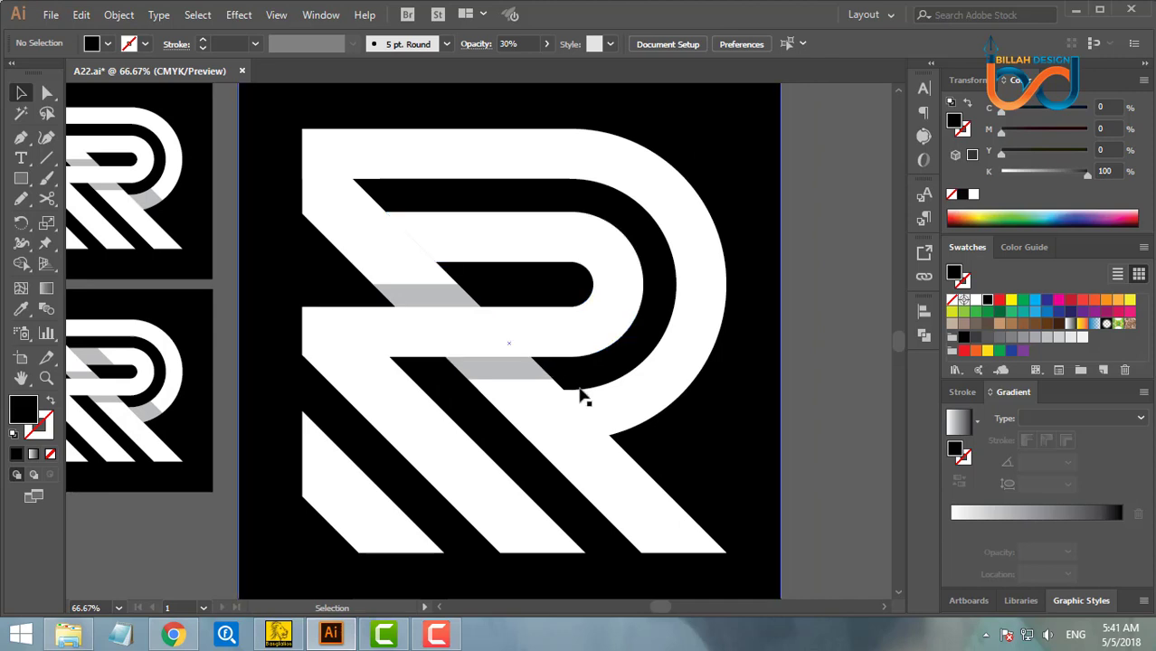
key(space)
Move the grey shadow strip to the right across the R.
drag(824, 496, 801, 479)
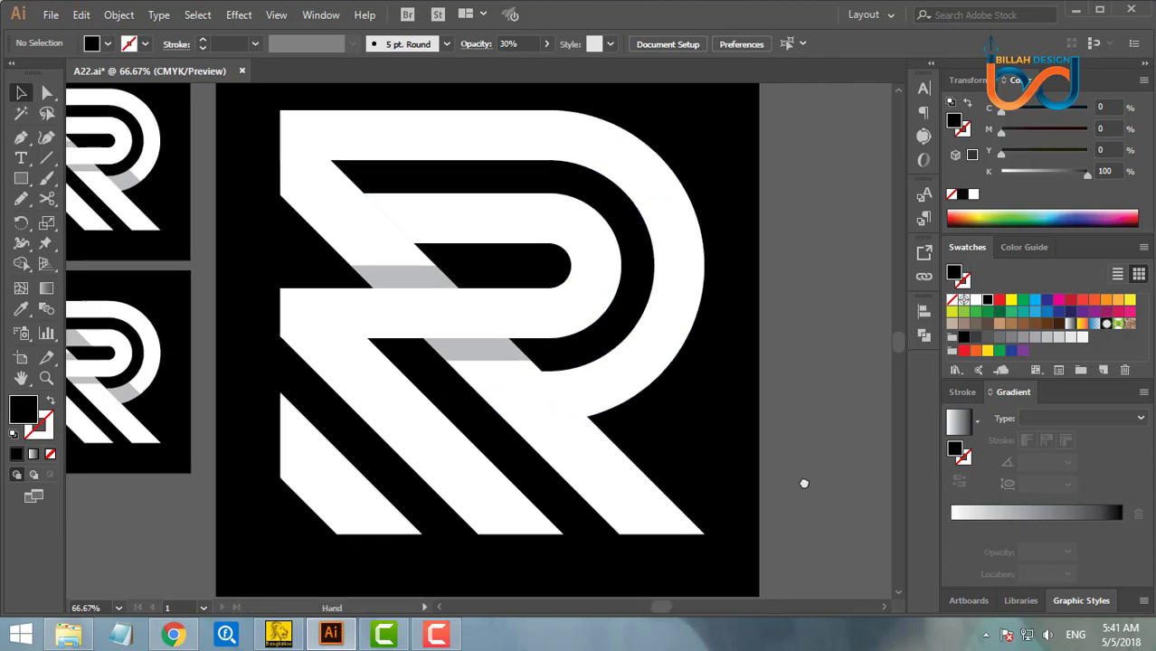
drag(503, 356, 661, 433)
click(817, 494)
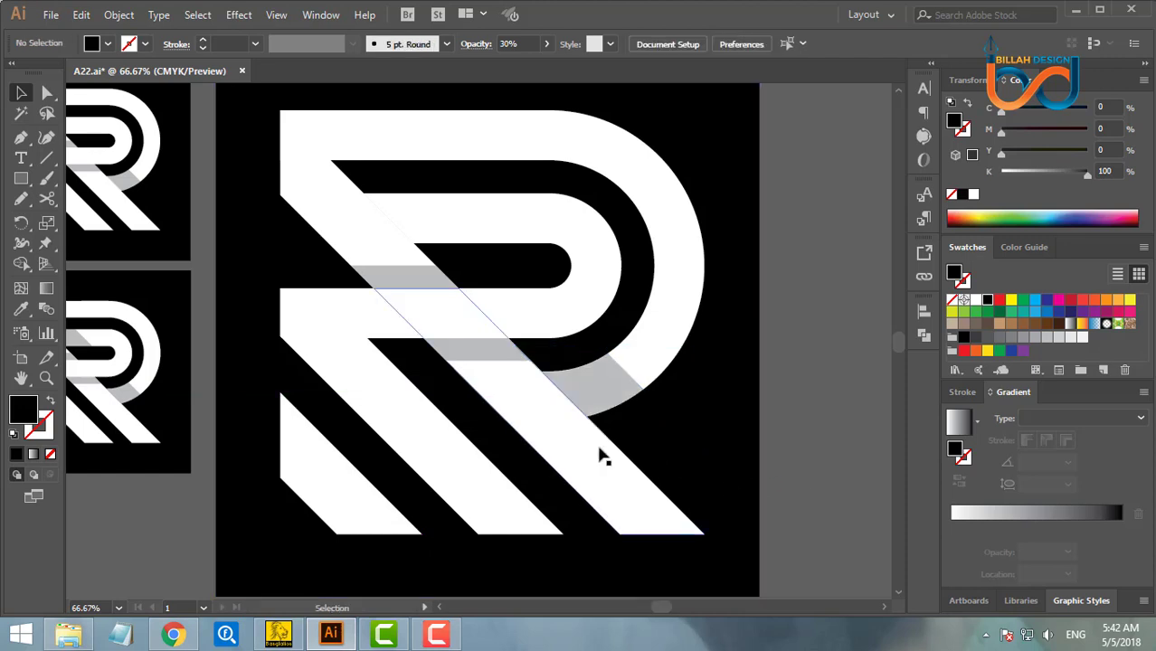
click(601, 457)
click(834, 462)
At 200% zoom, drag the shadow parallelogram onto the R's top stripe crossing.
key(ctrl+1)
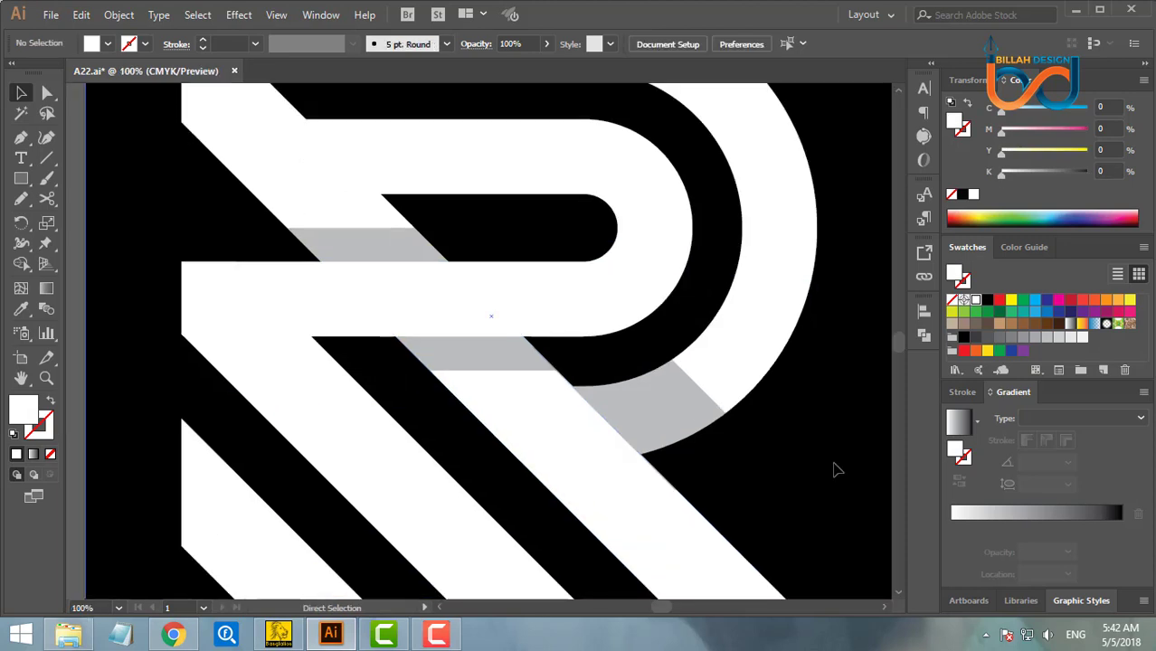
key(ctrl+plus)
drag(820, 500, 581, 408)
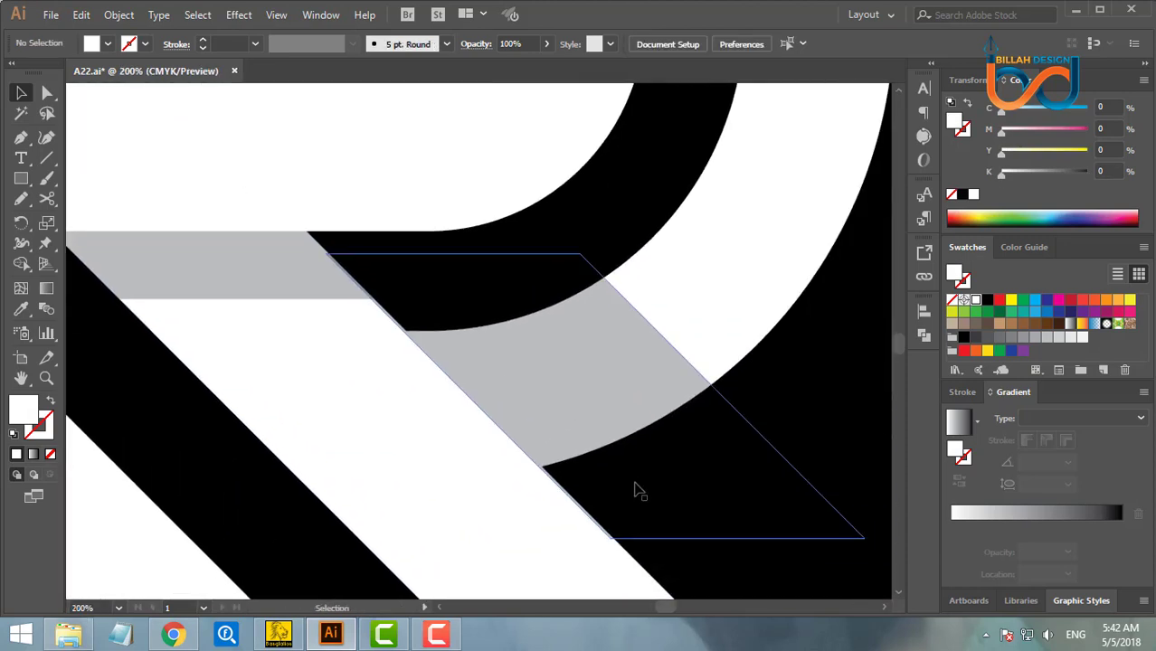
mouse_move(632, 485)
mouse_down()
mouse_move(724, 461)
mouse_move(637, 488)
mouse_up()
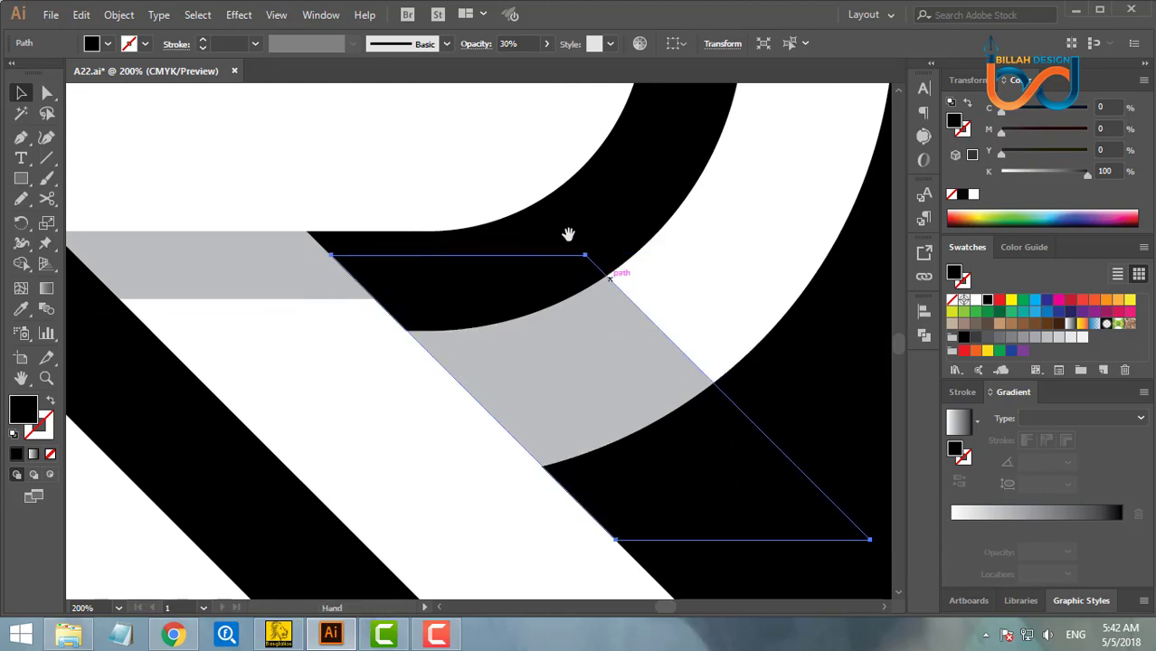
drag(567, 232, 674, 422)
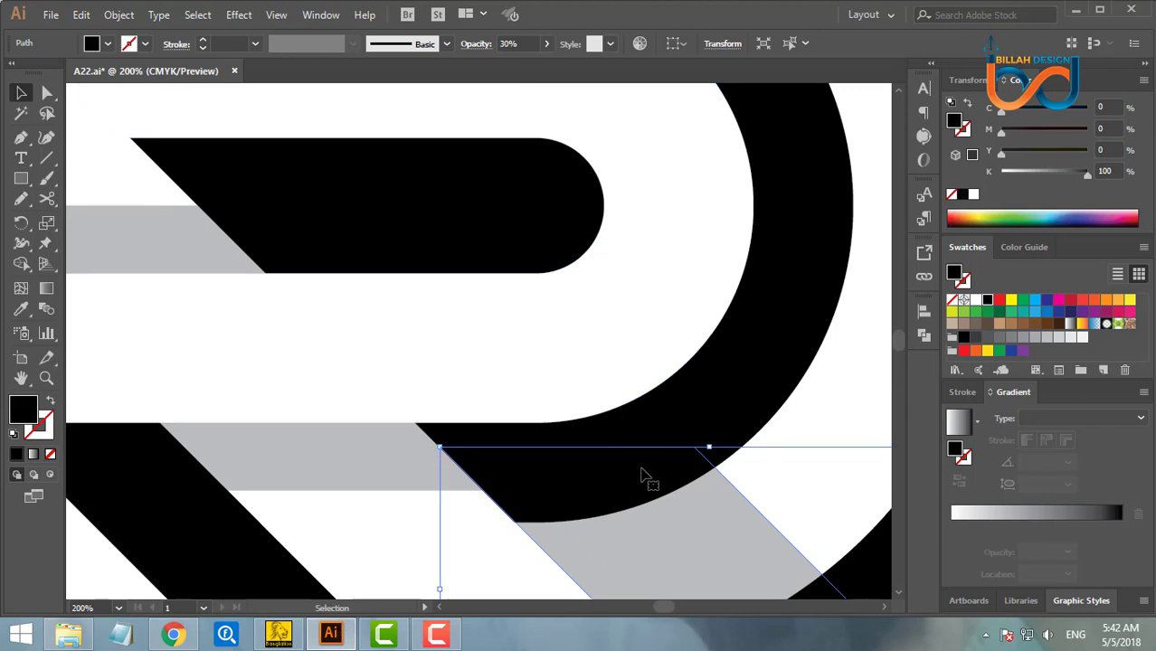
drag(640, 474, 378, 145)
drag(584, 445, 300, 130)
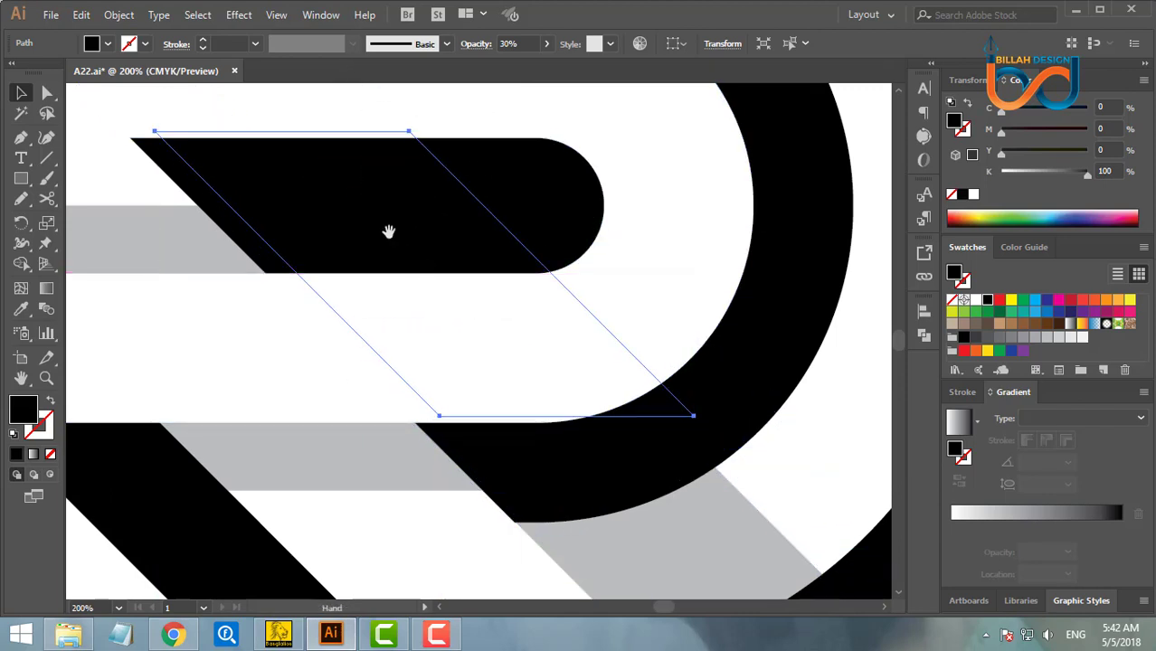
drag(380, 226, 313, 260)
key(ctrl)
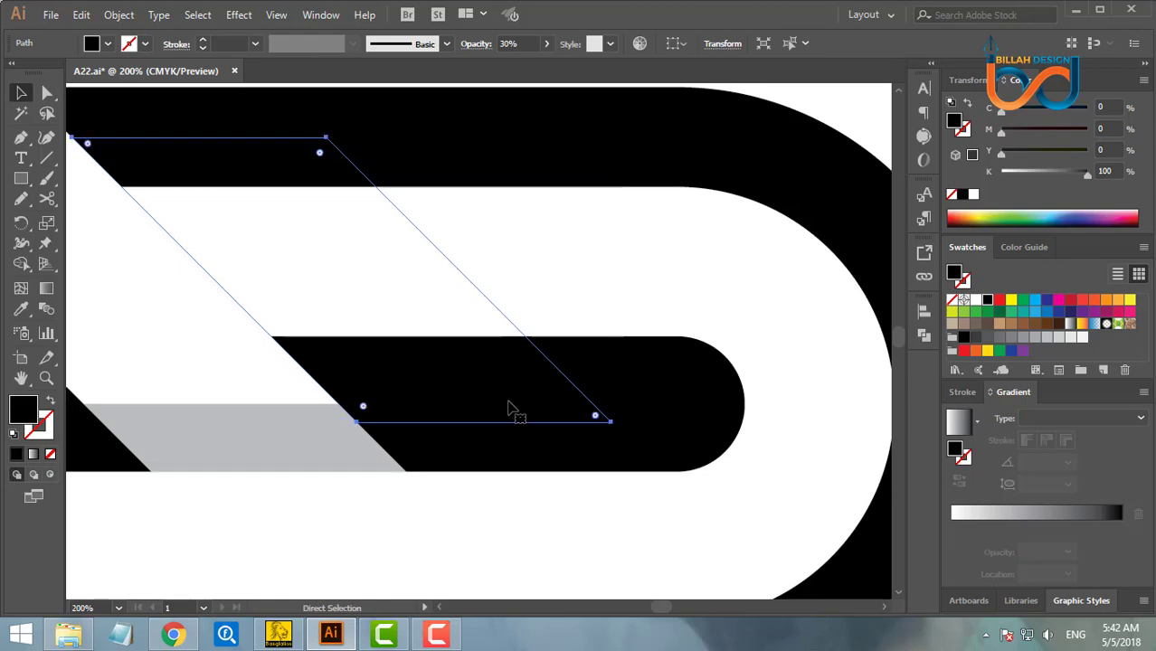
key(ctrl+minus)
key(ctrl+minus)
key(ctrl+minus)
key(ctrl+minus)
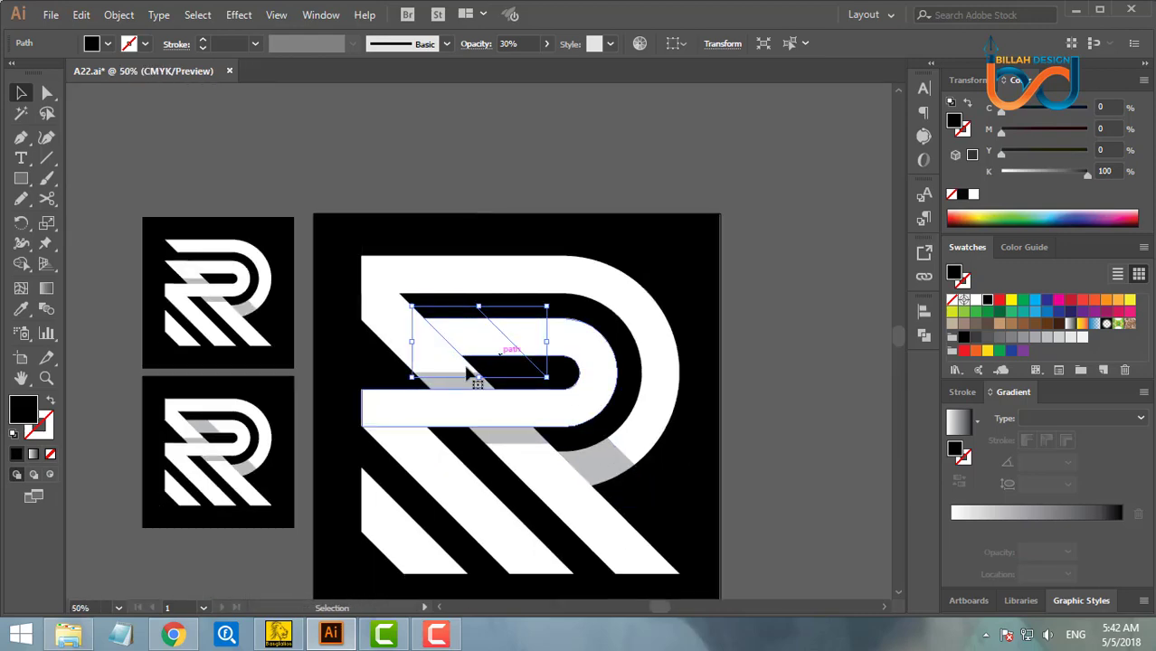
Apply Arrange > Bring to Front to the upper shadow parallelogram, then deselect to check it.
right_click(480, 346)
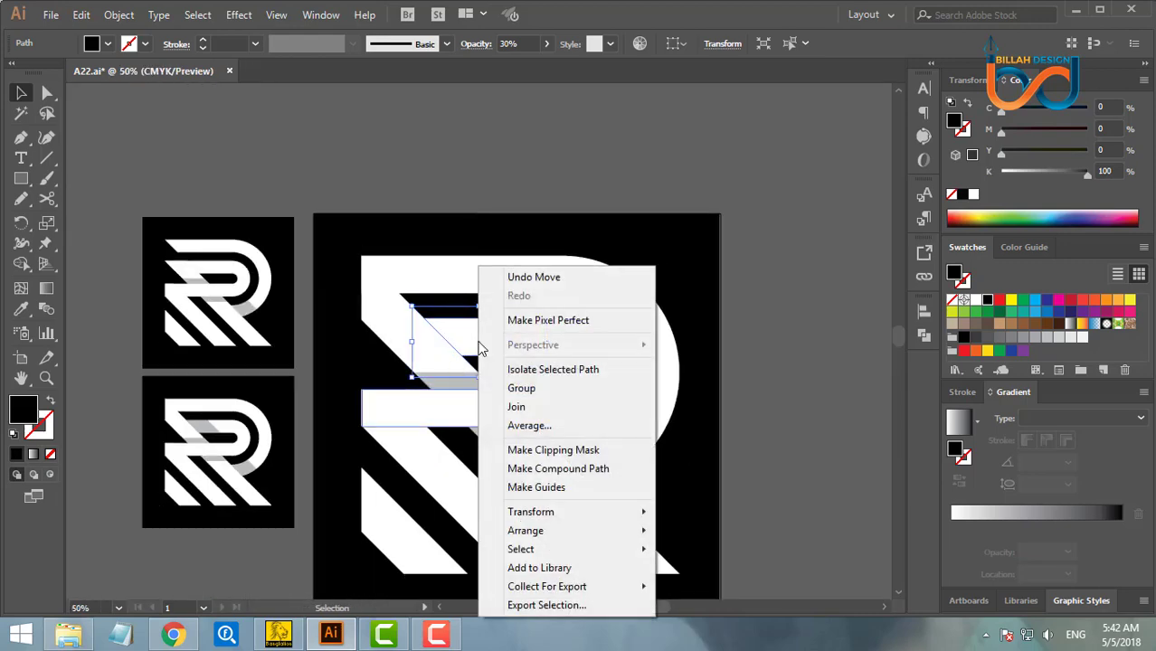
mouse_move(542, 537)
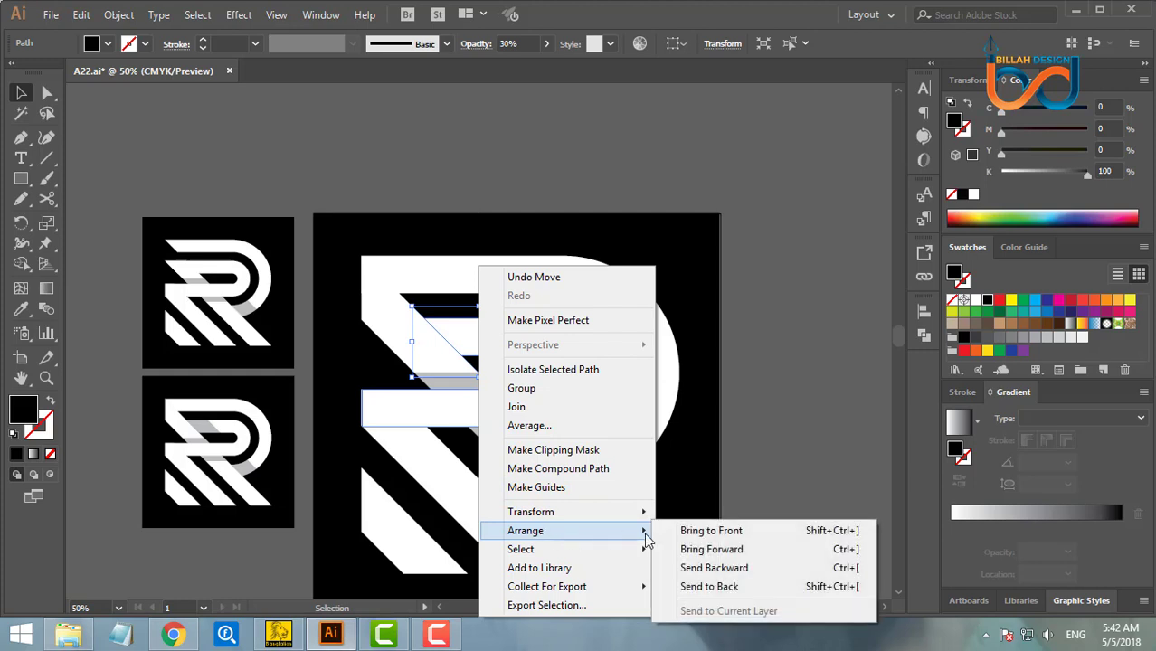
click(695, 530)
click(800, 509)
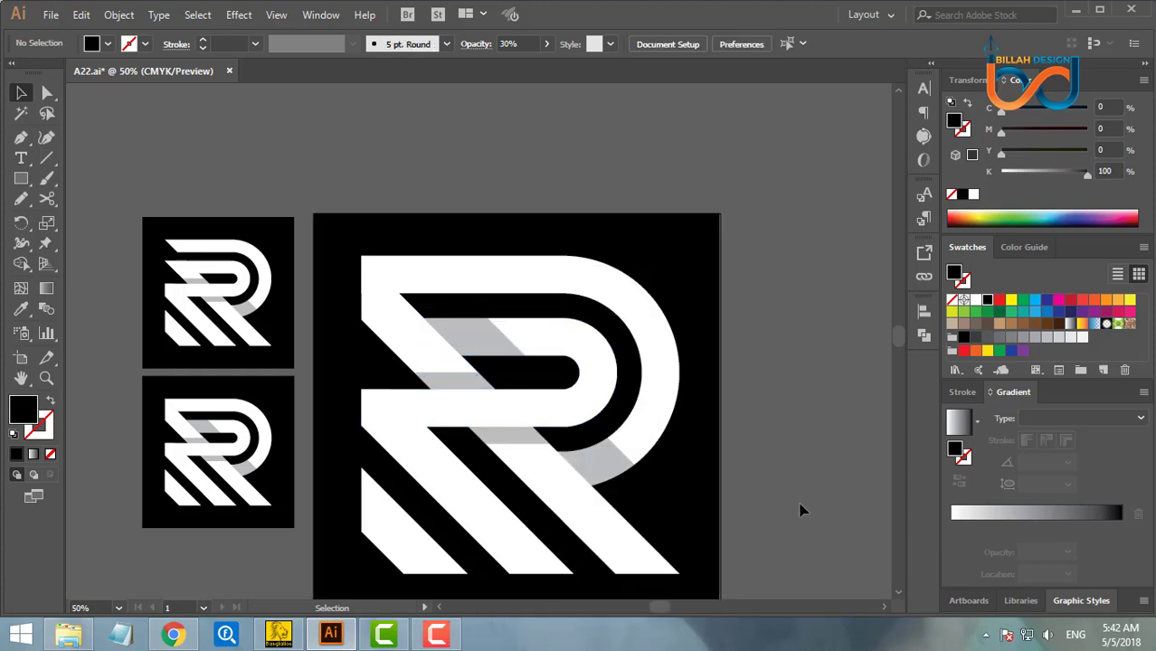
drag(783, 539, 751, 454)
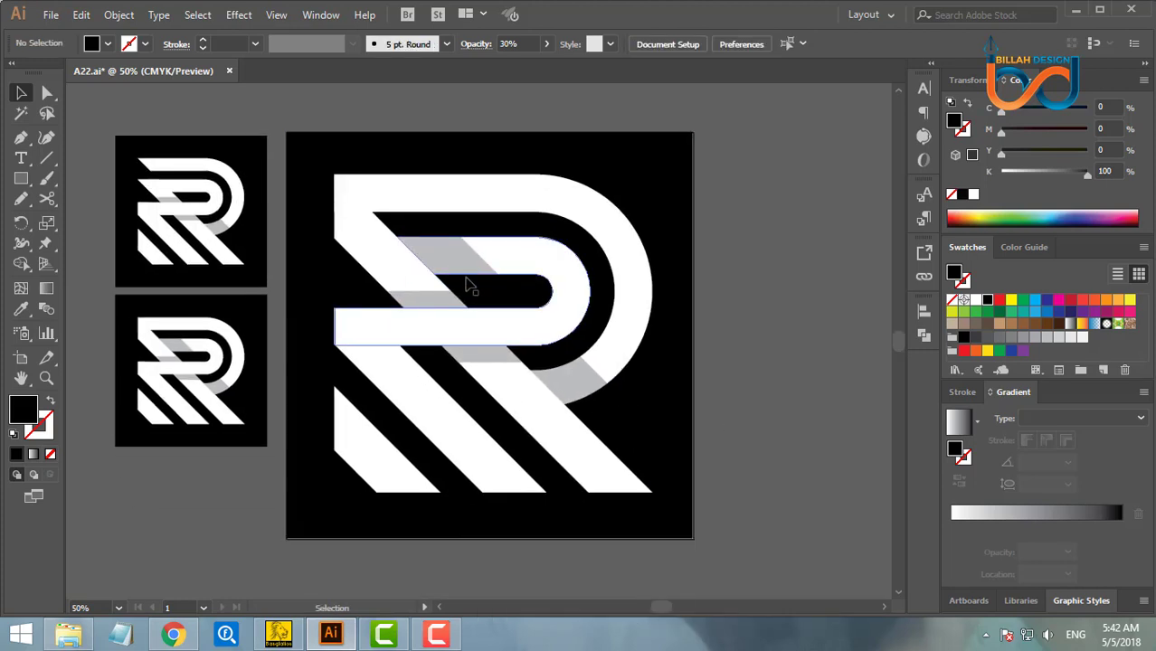
drag(455, 270, 176, 377)
drag(488, 315, 172, 194)
Alt-drag a copy of the big R tile to the right.
key(ctrl+minus)
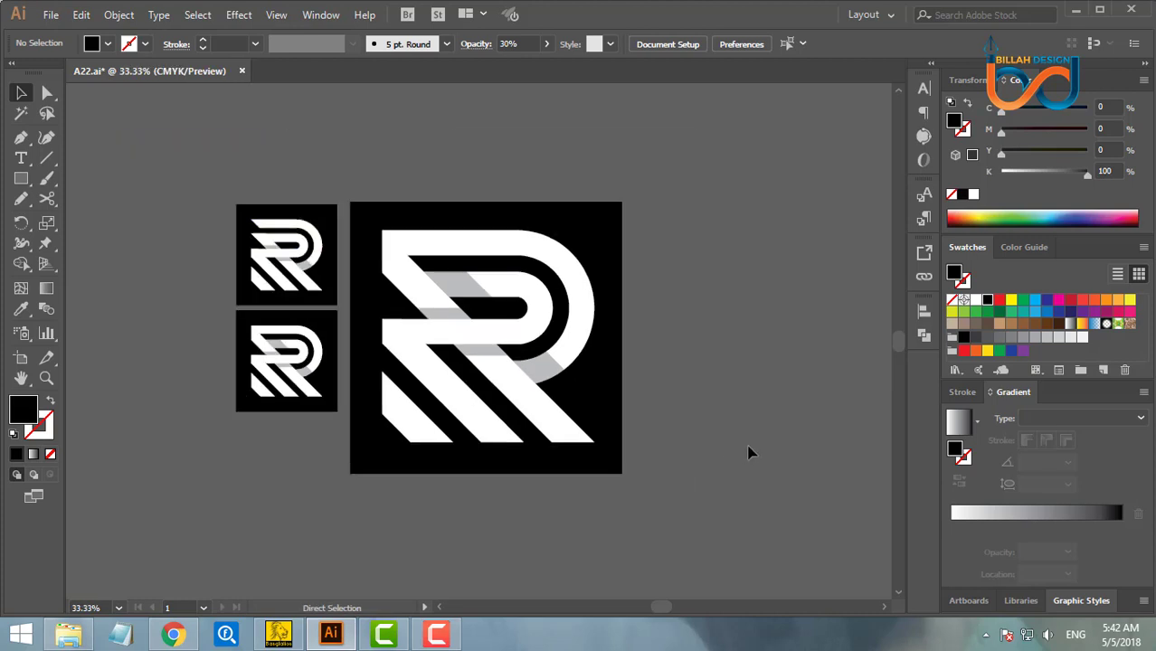
drag(573, 362, 369, 503)
drag(419, 425, 723, 421)
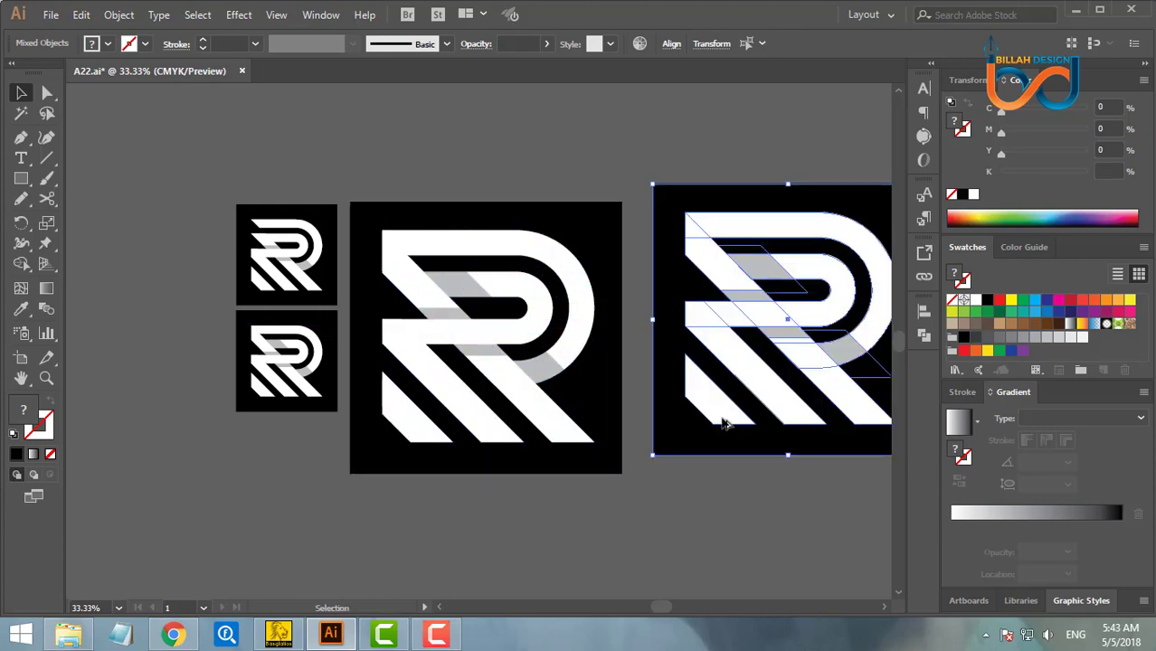
click(736, 516)
With the top stripe and diagonal selected, Shape Builder-delete the R's top-left corner region.
drag(624, 330, 624, 339)
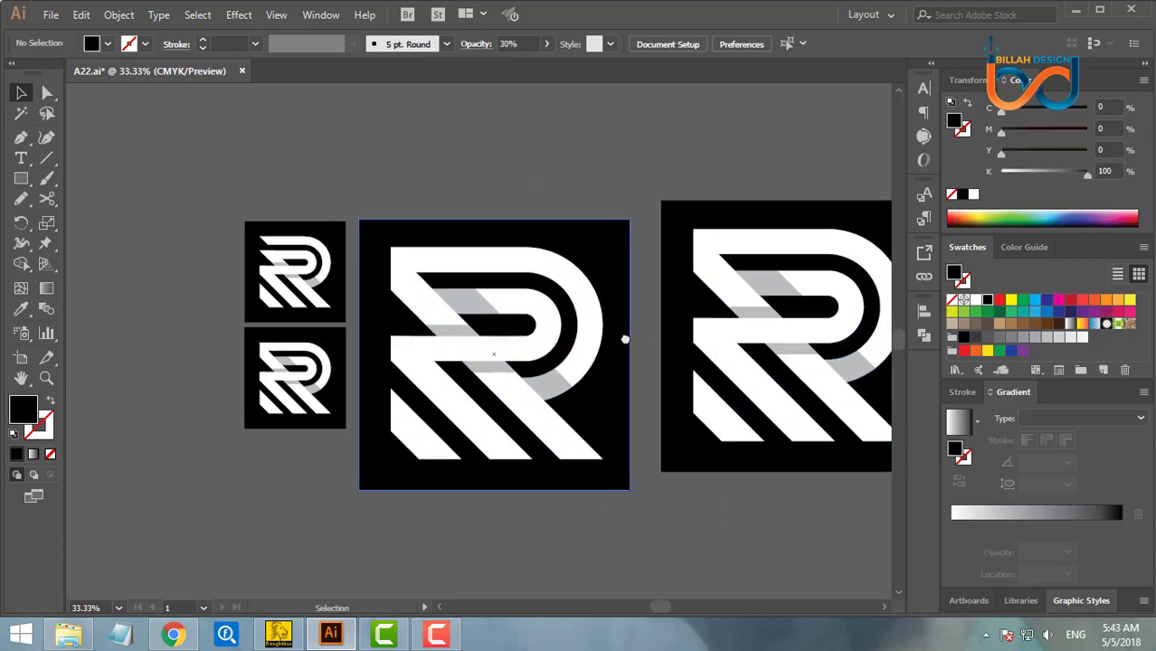
key(ctrl+equal)
drag(469, 266, 488, 293)
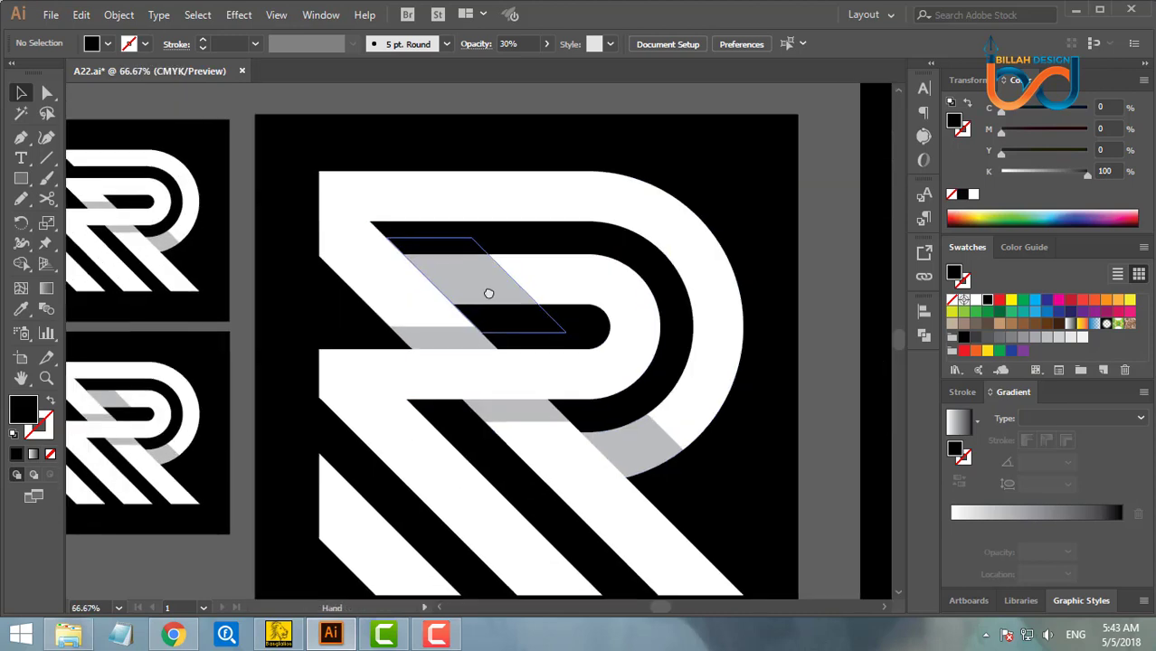
drag(367, 187, 423, 209)
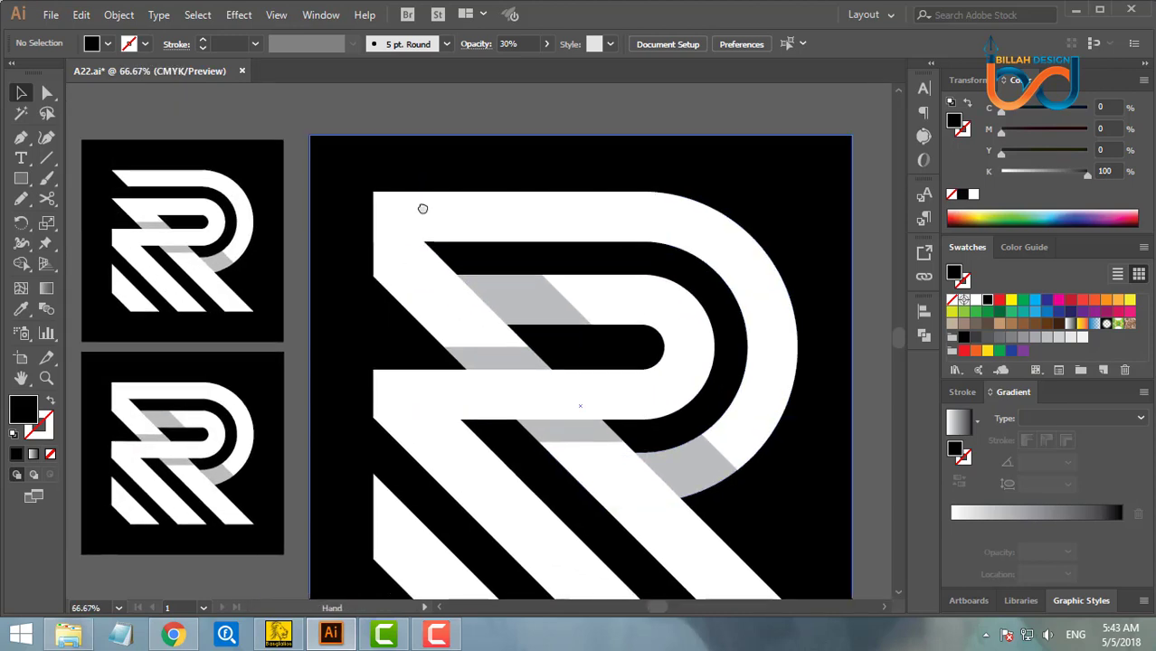
click(422, 220)
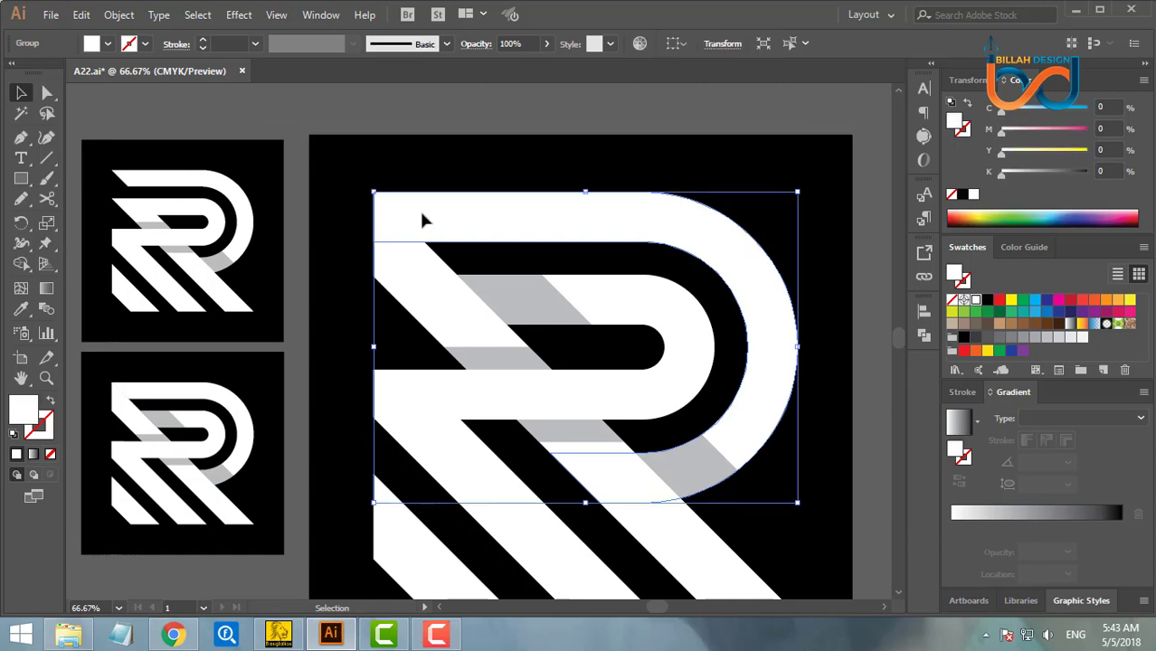
shift+click(406, 261)
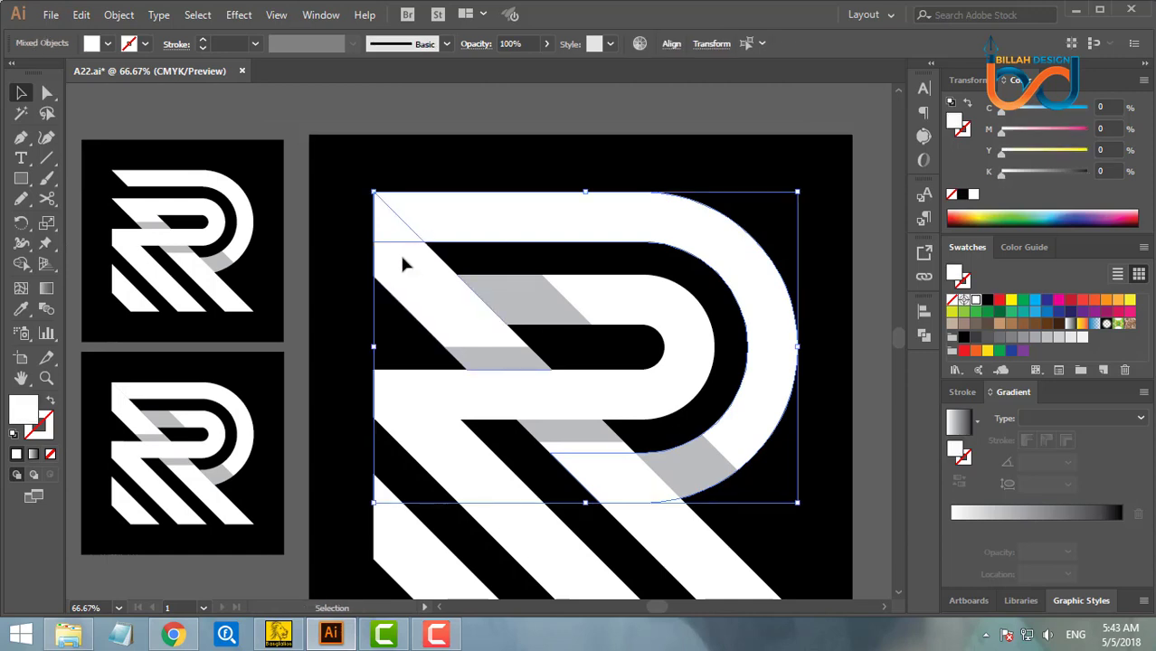
scroll(413, 264, up, 1)
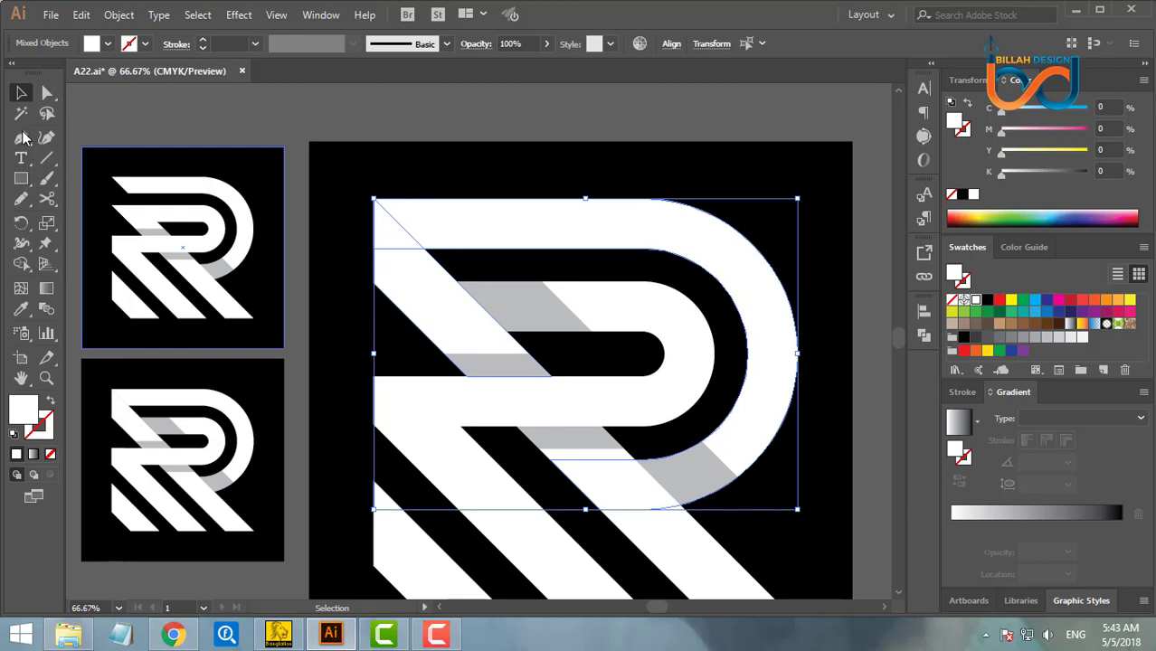
click(24, 266)
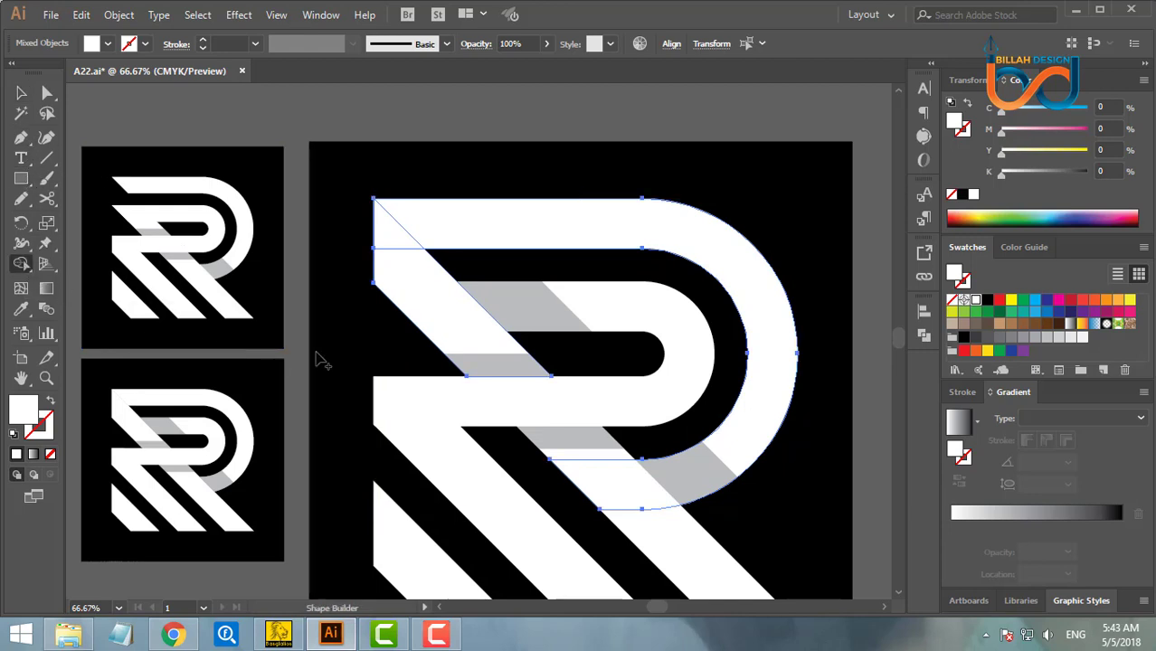
alt+click(353, 237)
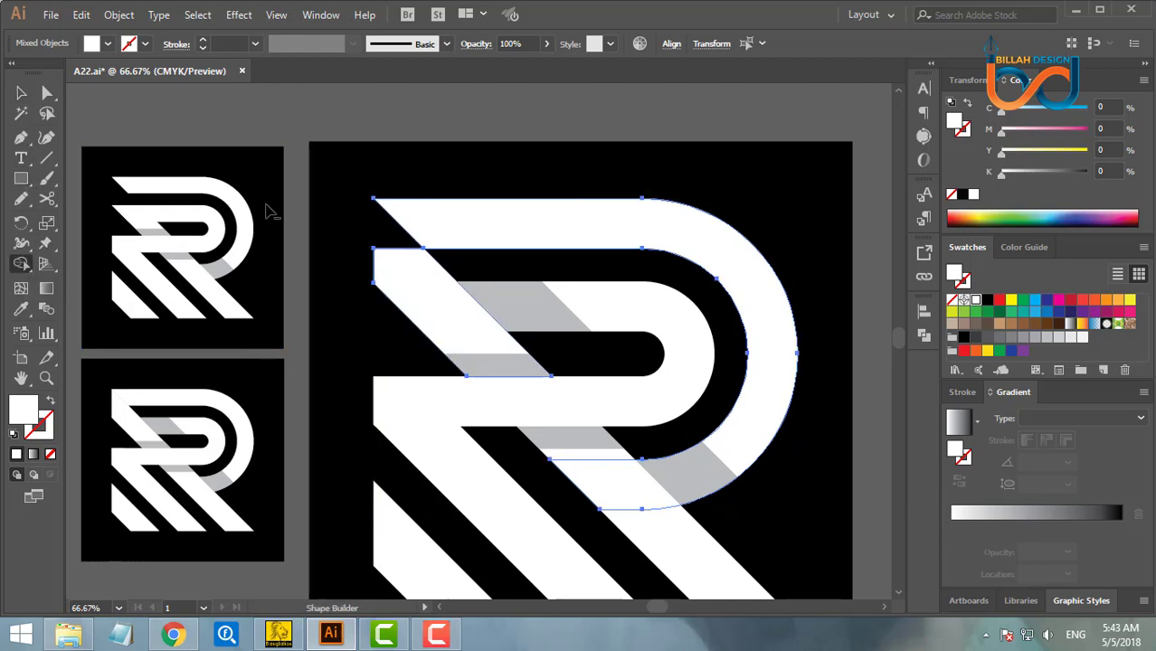
click(47, 93)
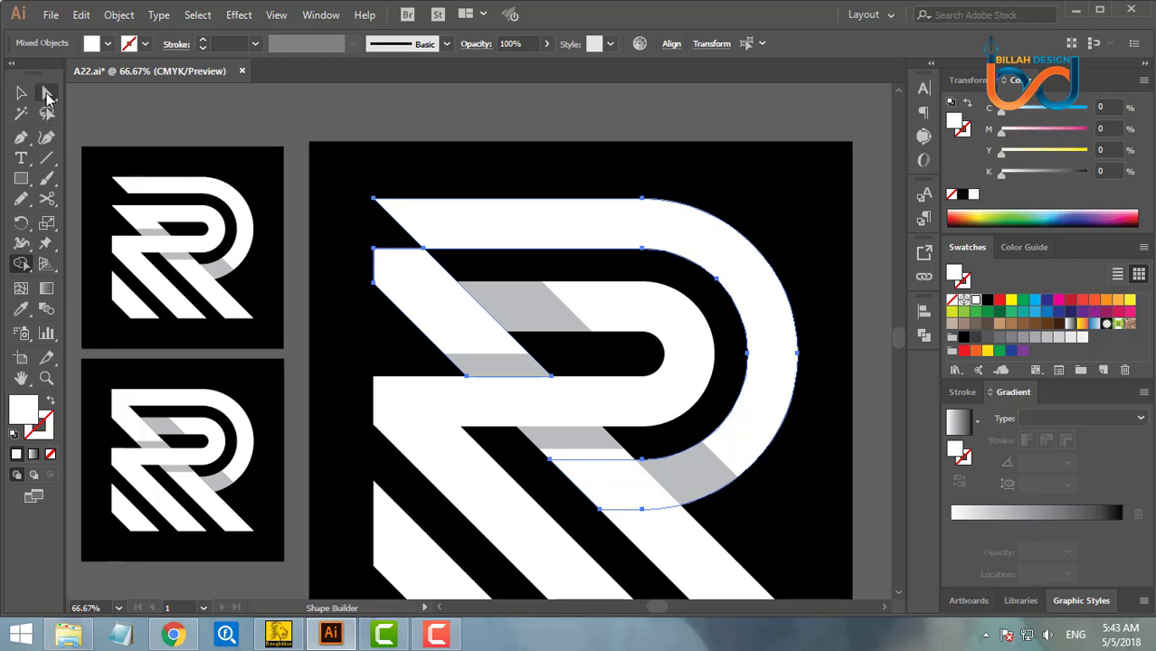
click(439, 123)
scroll(452, 267, down, 1)
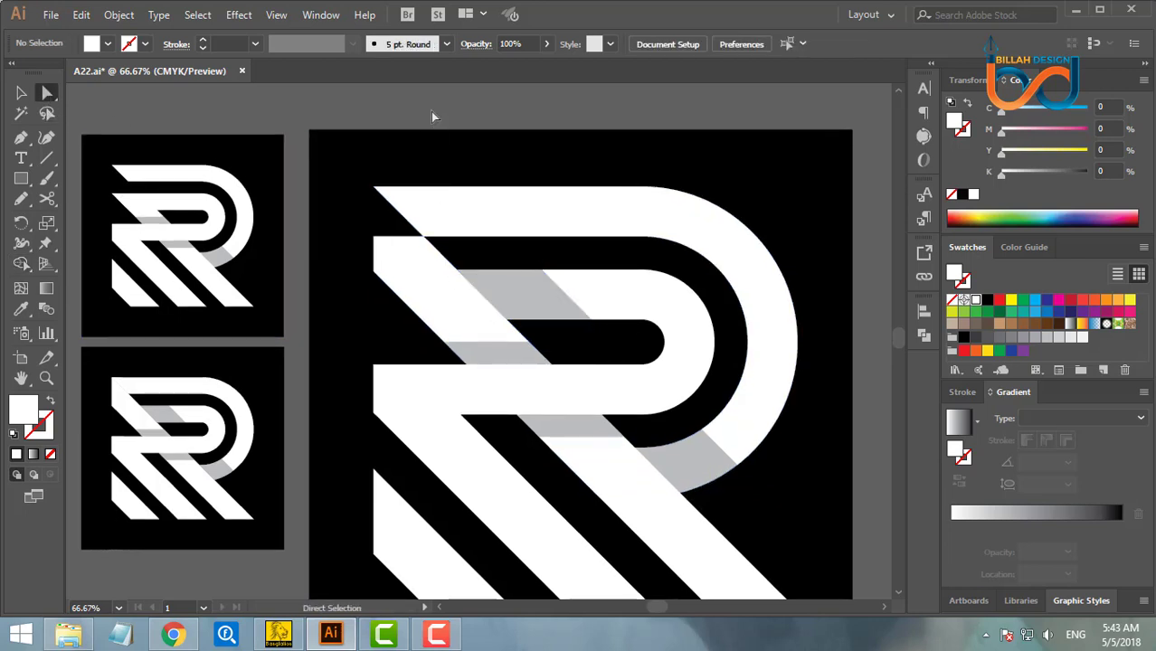
Draw a rectangle over the R's top-left and subtract it from the diagonal with Minus Front.
click(21, 178)
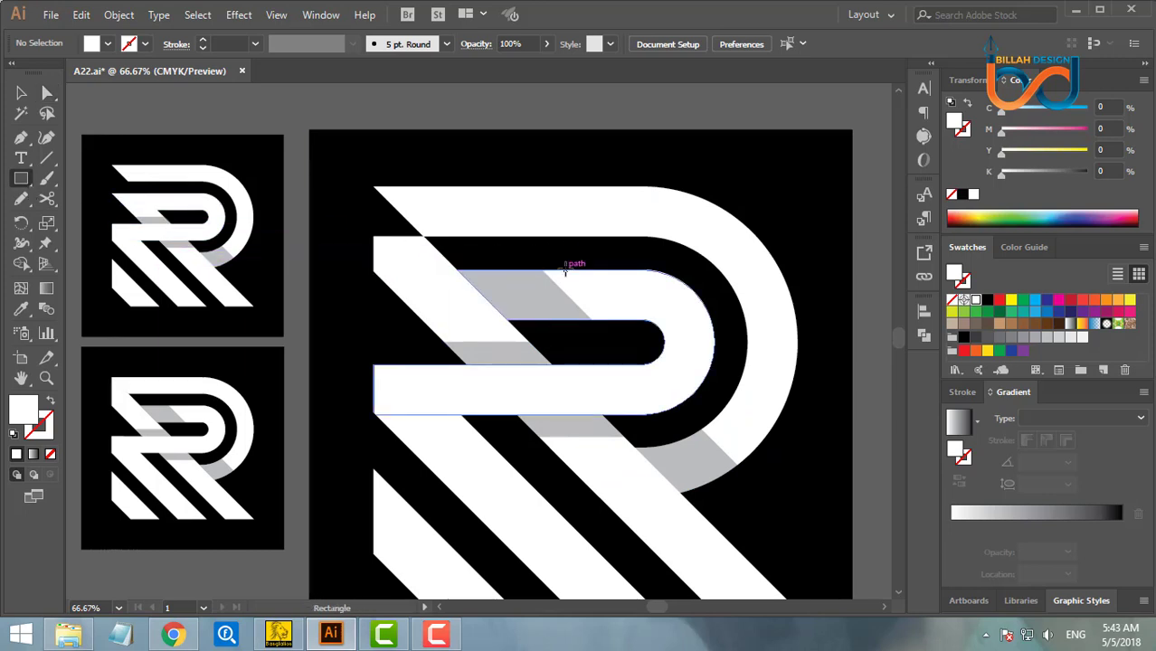
drag(566, 267, 345, 223)
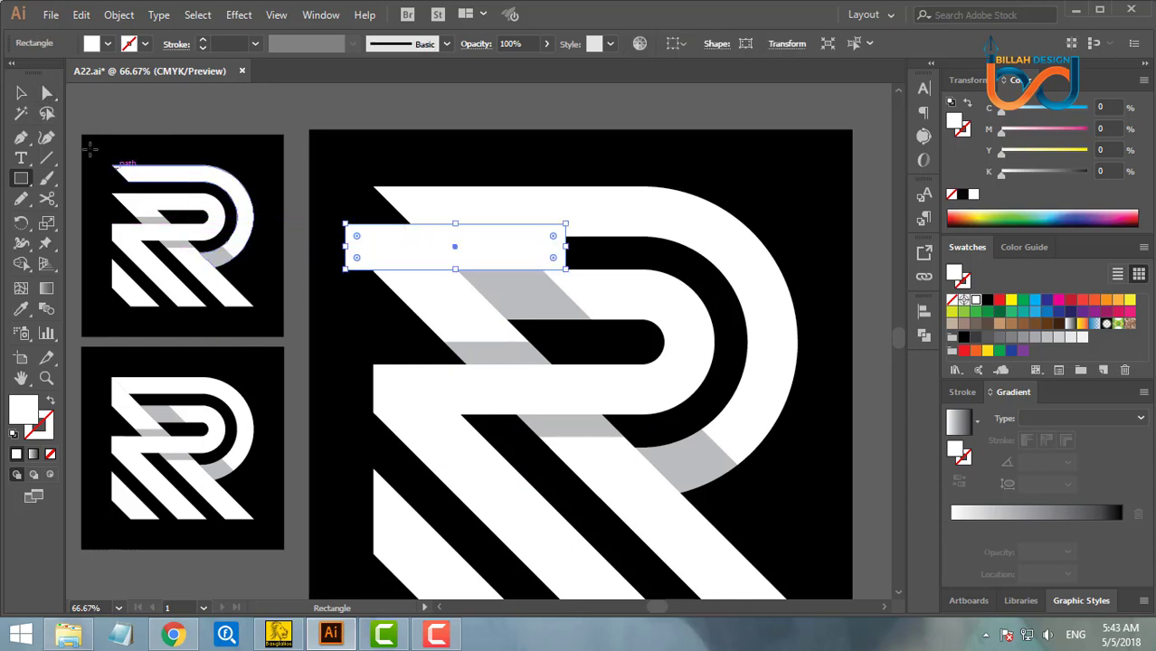
click(46, 95)
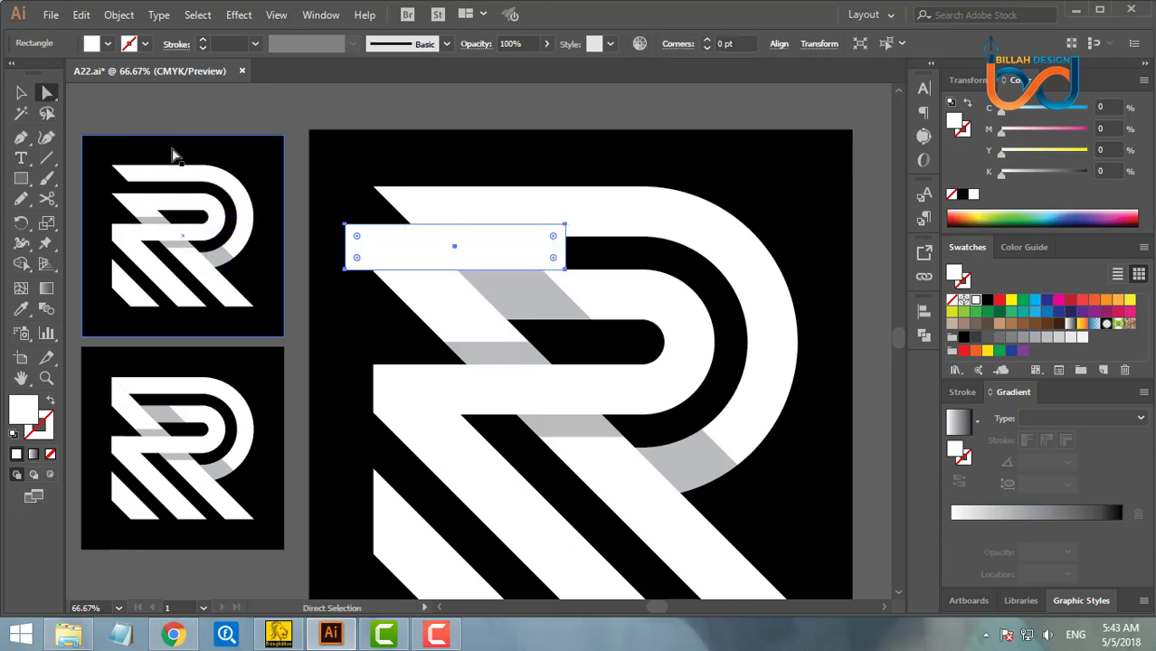
click(437, 306)
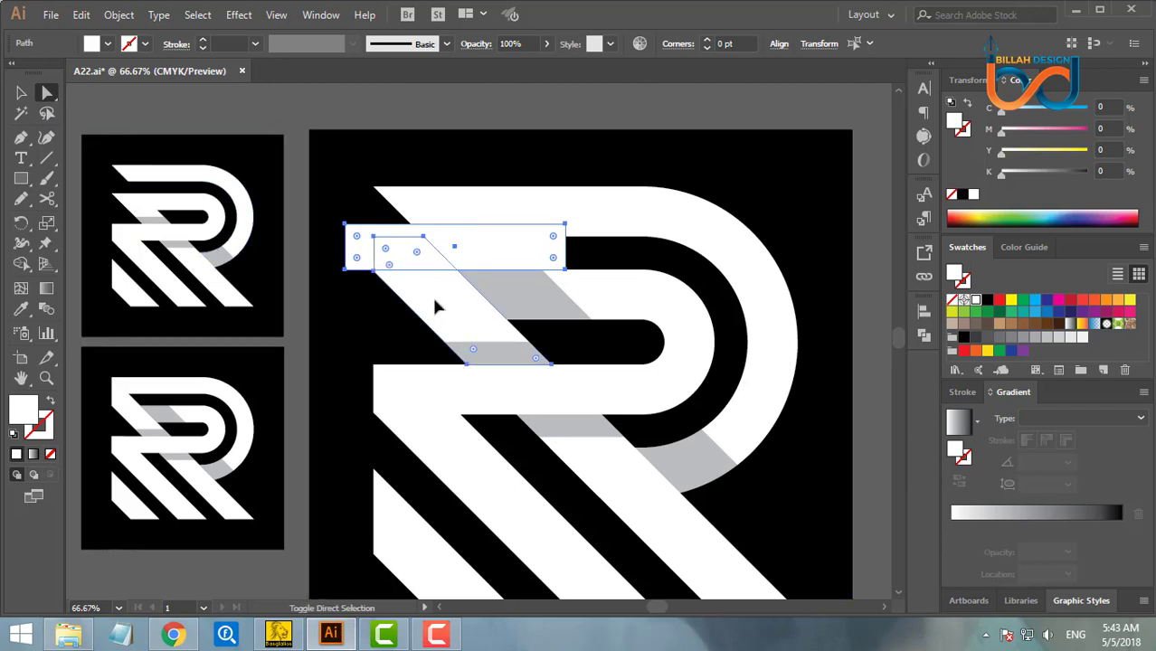
click(923, 335)
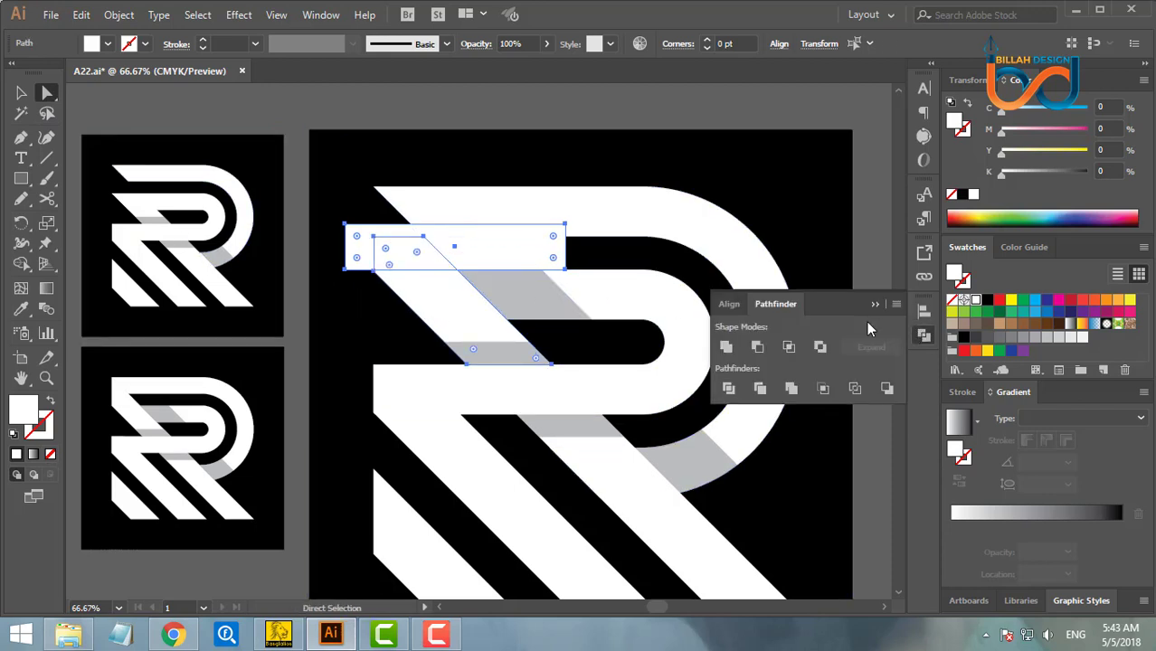
click(758, 350)
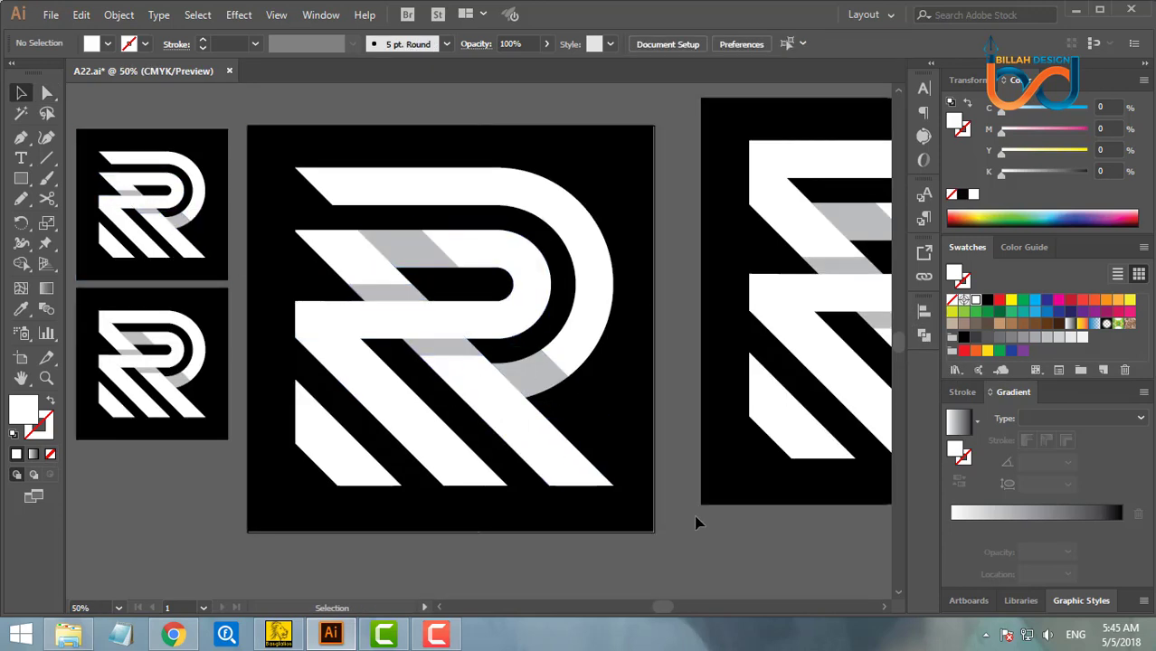
Delete the two small R thumbnail tiles.
key(ctrl+plus)
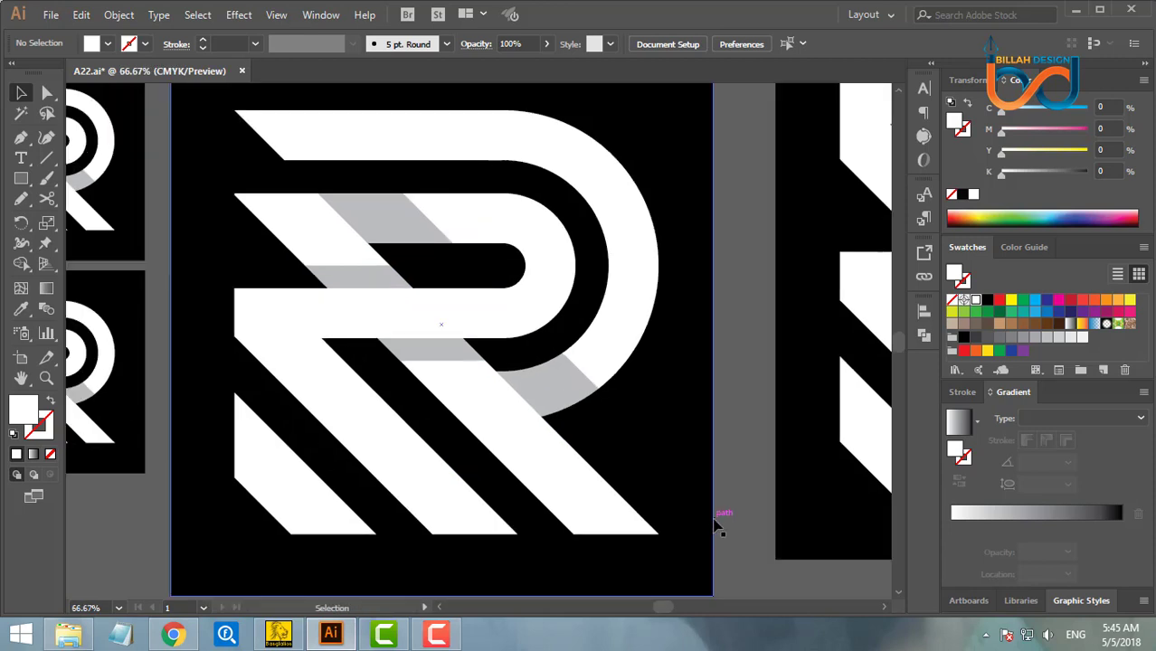
key(ctrl+minus)
key(ctrl+minus)
drag(710, 533, 658, 503)
drag(134, 148, 258, 391)
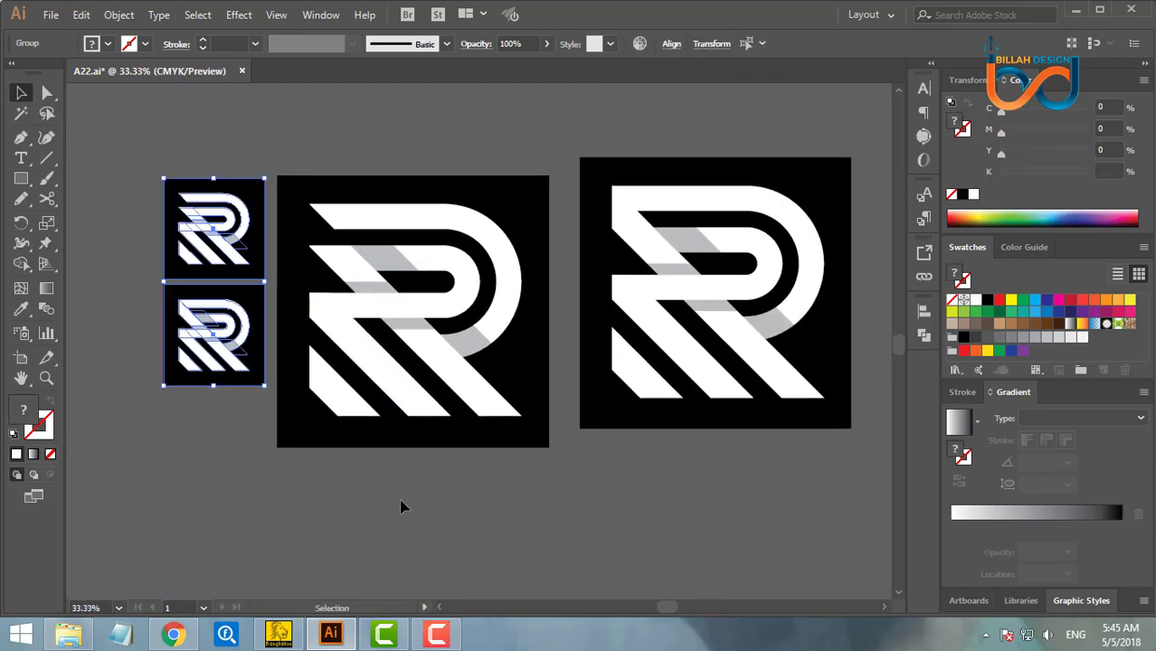
key(Delete)
Move the right R tile up so it sits level with the left tile.
drag(687, 489, 593, 485)
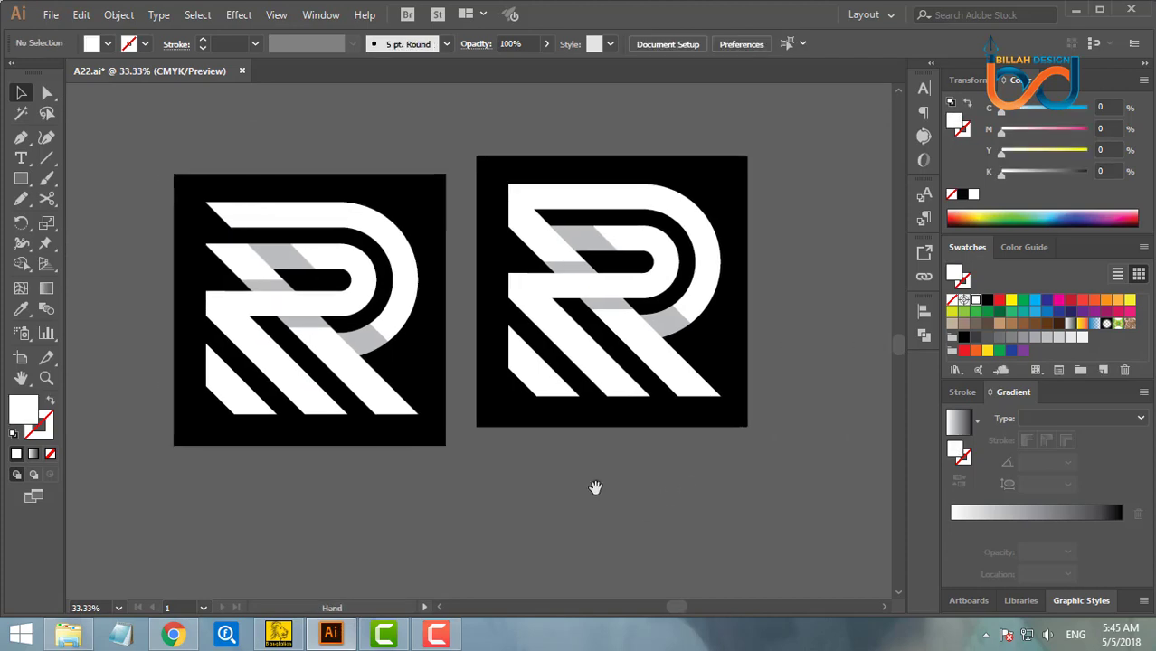
drag(806, 118, 484, 469)
mouse_move(581, 360)
mouse_down()
mouse_move(588, 382)
mouse_move(588, 369)
mouse_move(576, 371)
mouse_up()
drag(572, 366, 557, 385)
click(576, 526)
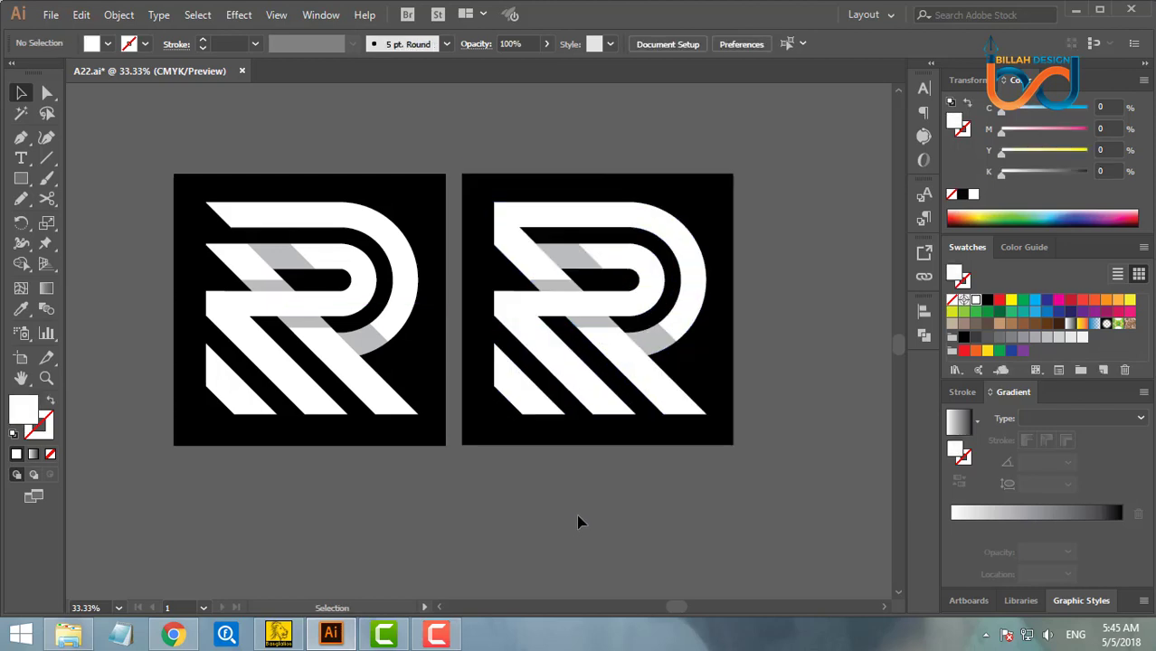